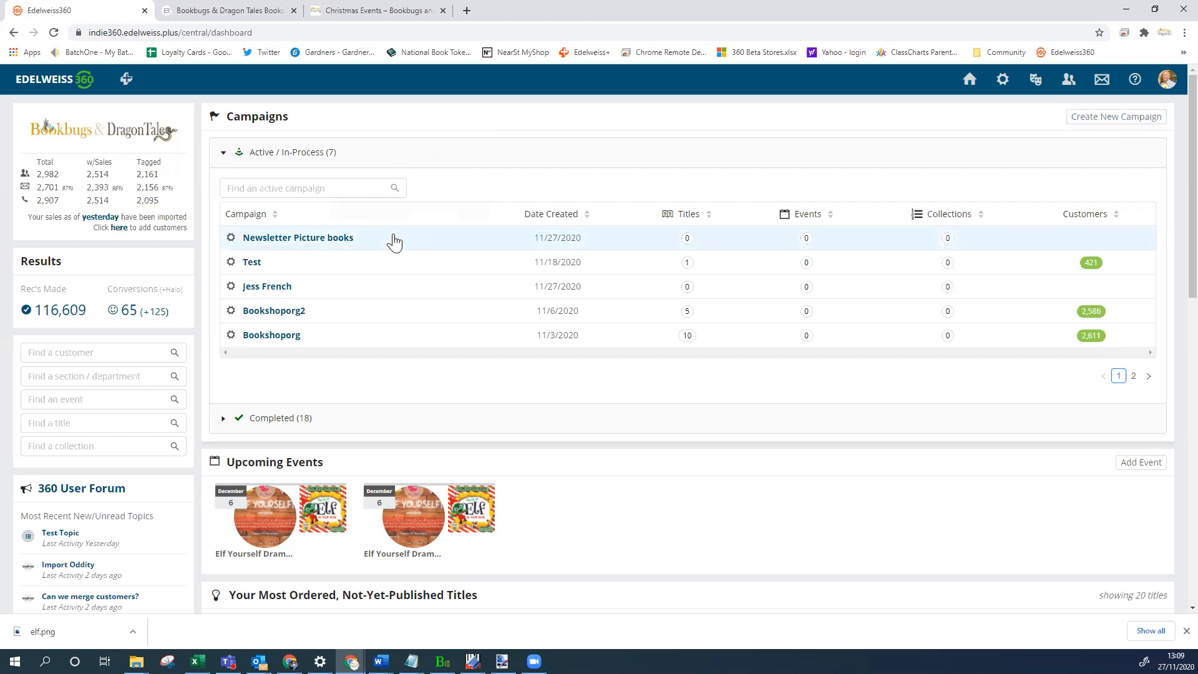
Open the Newsletter Picture books campaign and add the title "Draw with Rob at Christmas" to it.
left_click(299, 240)
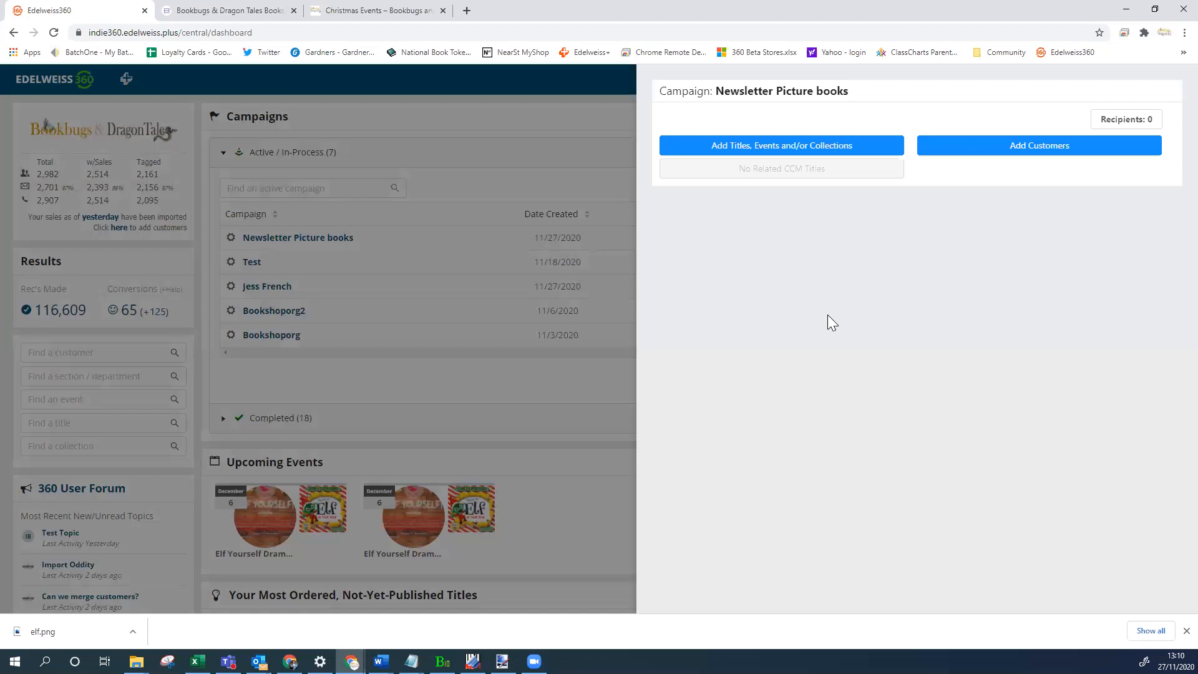
left_click(752, 154)
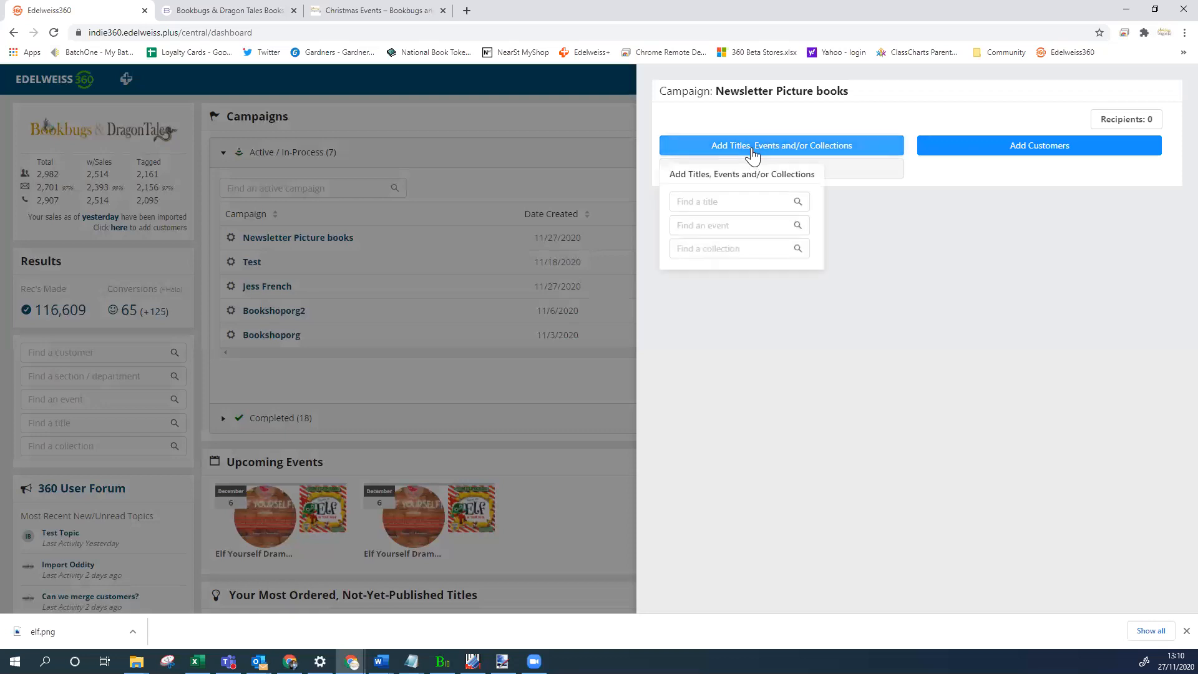
left_click(733, 201)
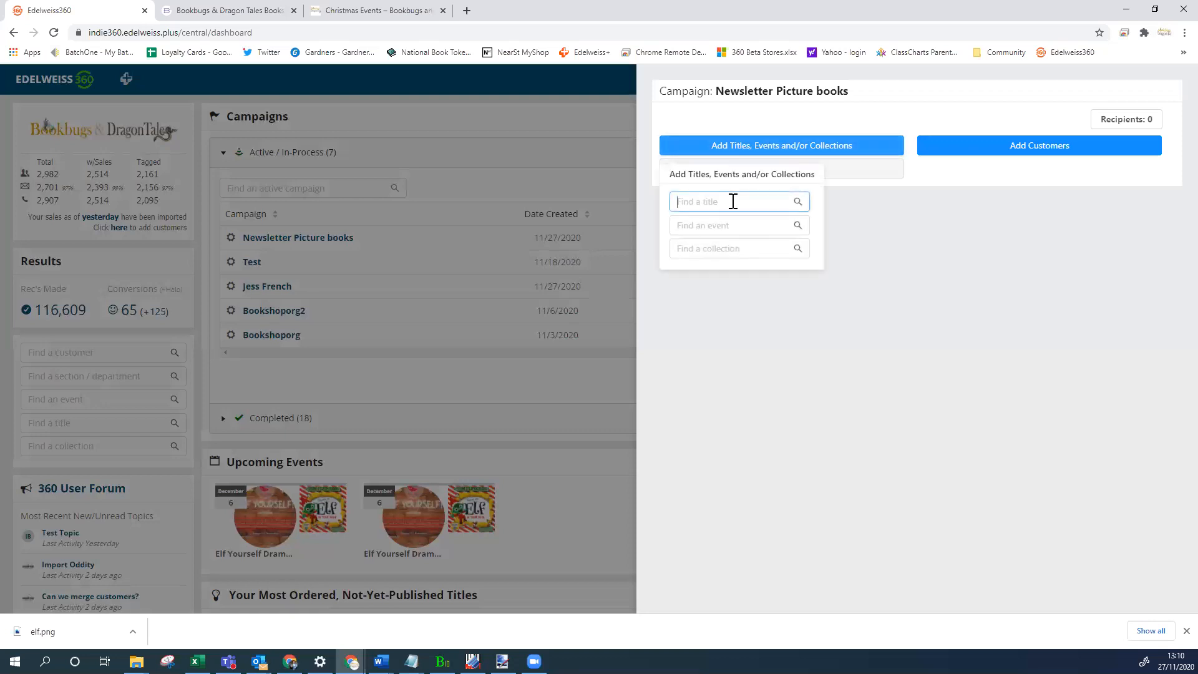
type("draw")
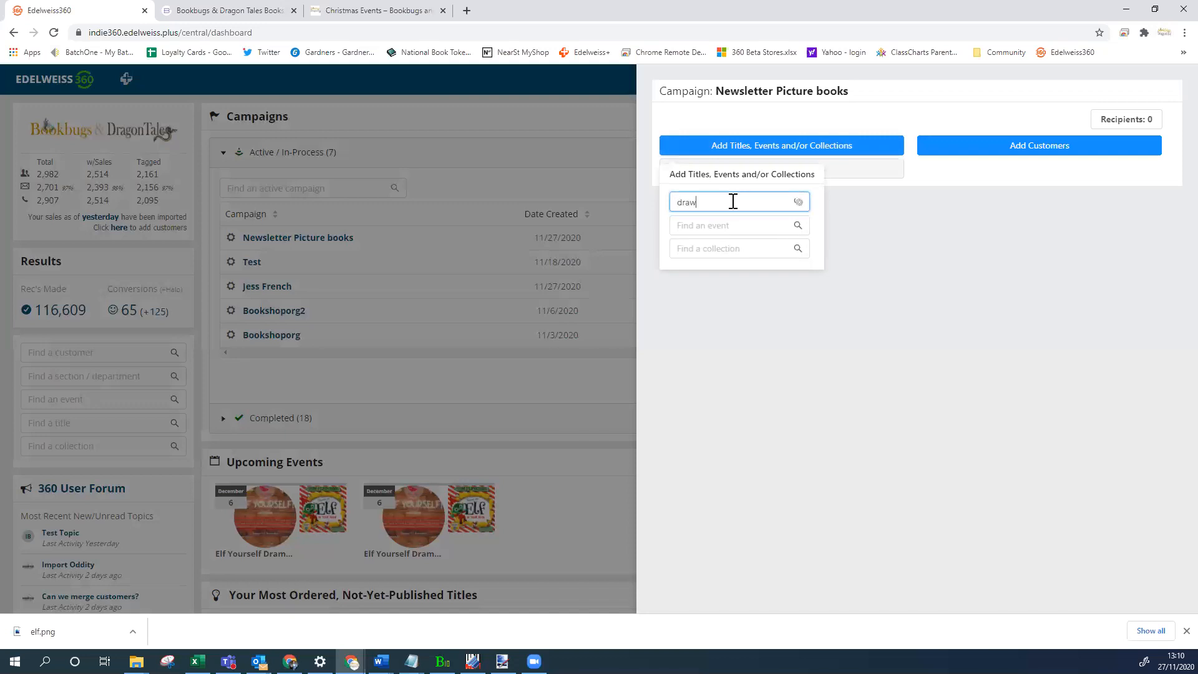
type(" with")
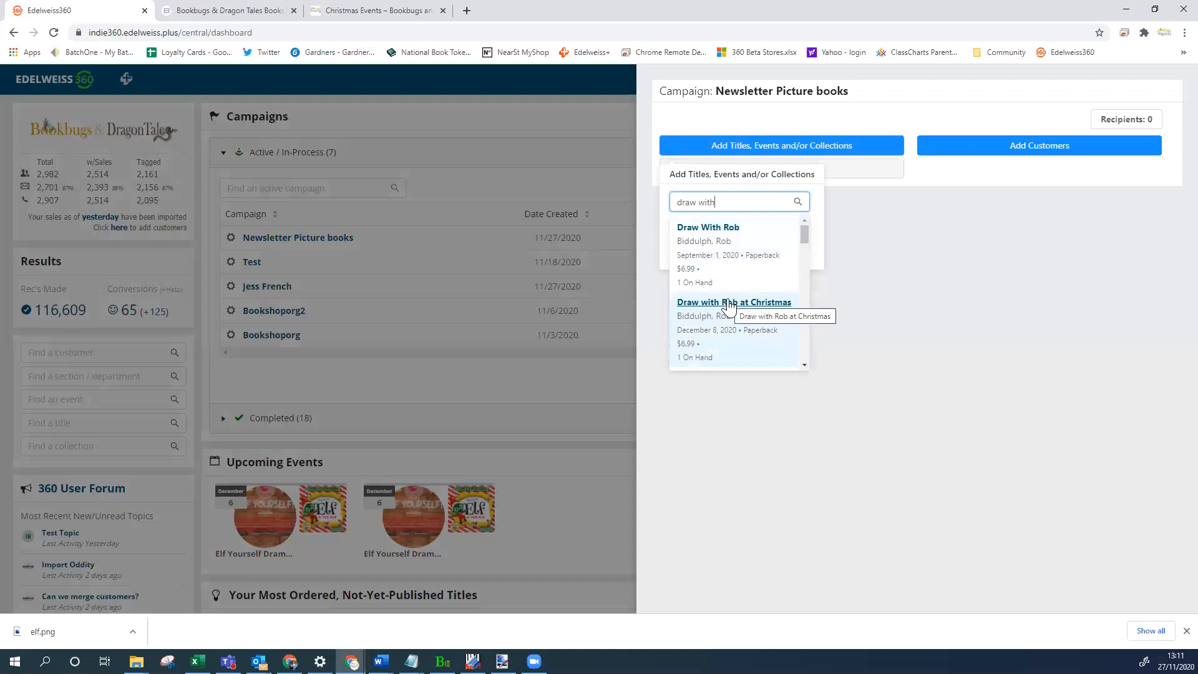
left_click(731, 203)
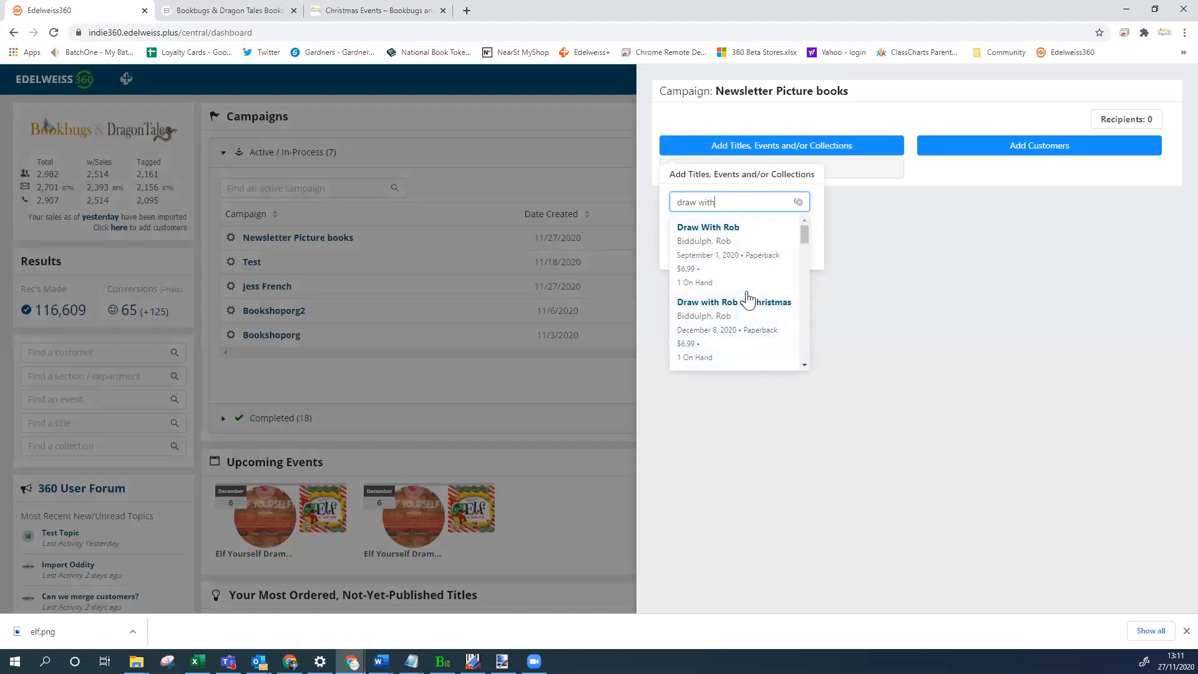
left_click(729, 312)
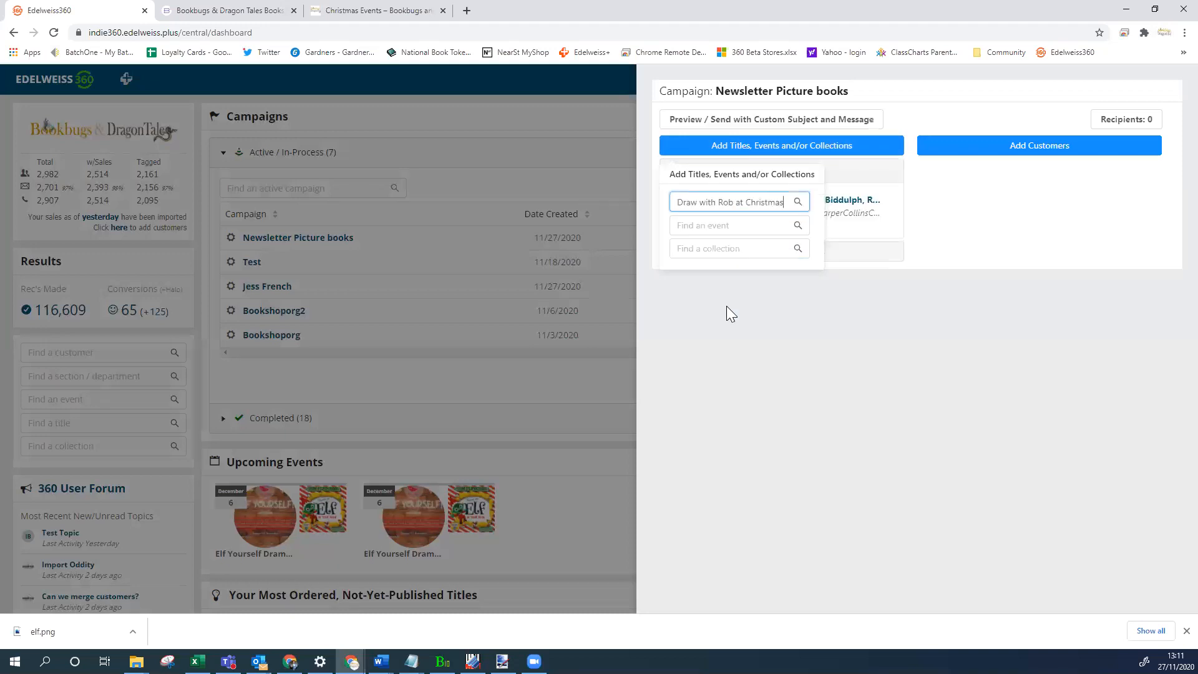
left_click(827, 341)
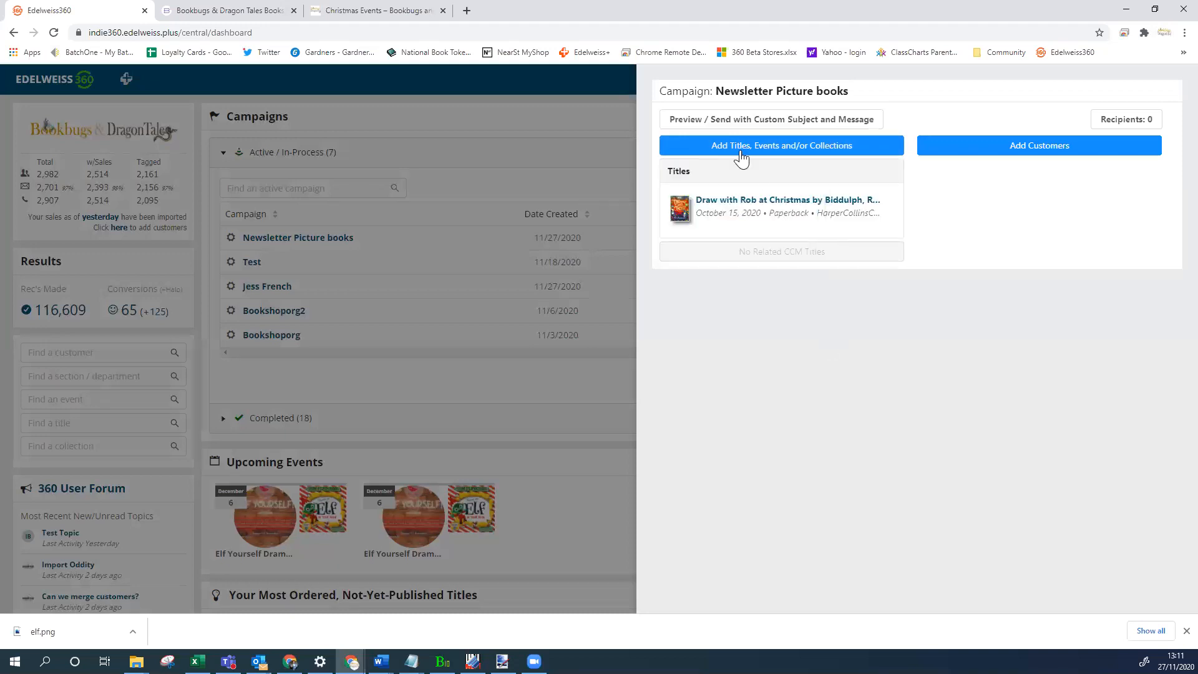
Review the title record of "Draw with Rob at Christmas", including its descriptive content, and return to the campaign.
left_click(723, 202)
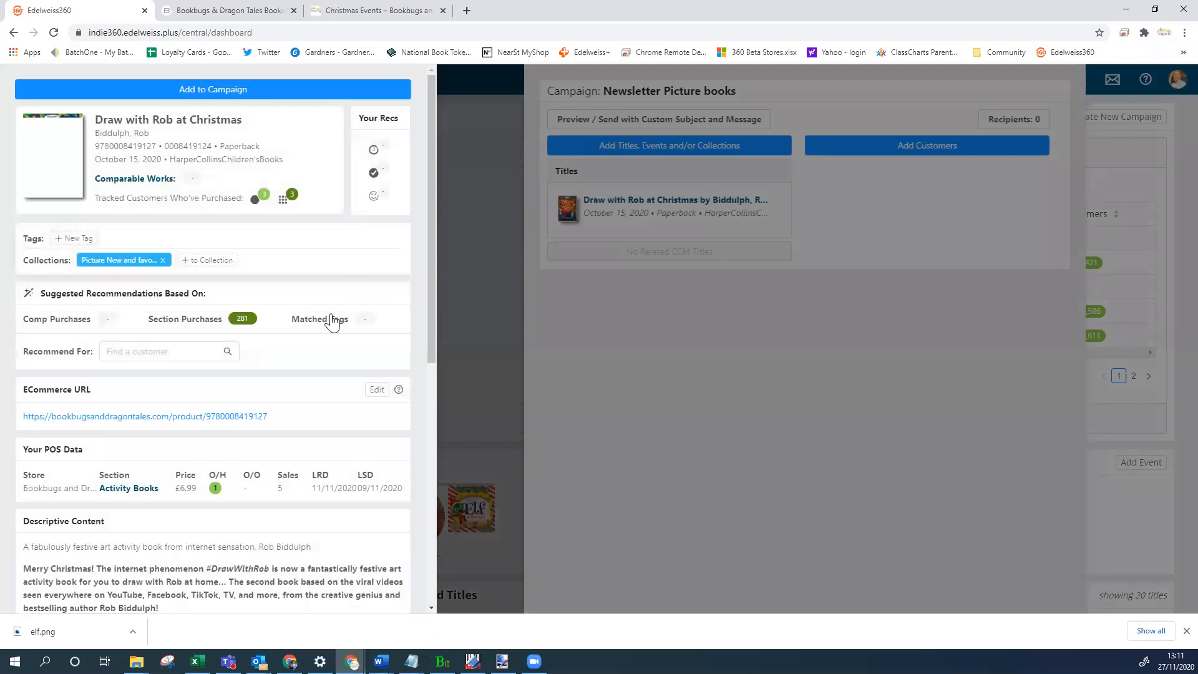
scroll(329, 327, "down", 5)
scroll(326, 333, "down", 3)
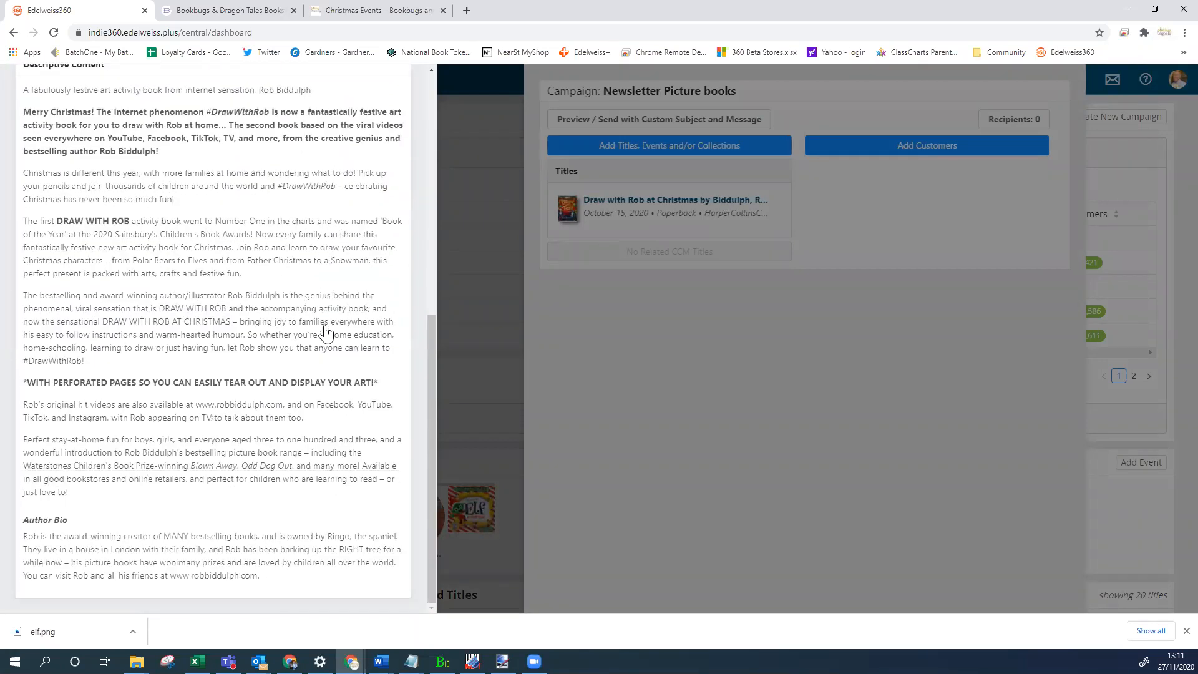
scroll(326, 334, "up", 8)
left_click(601, 373)
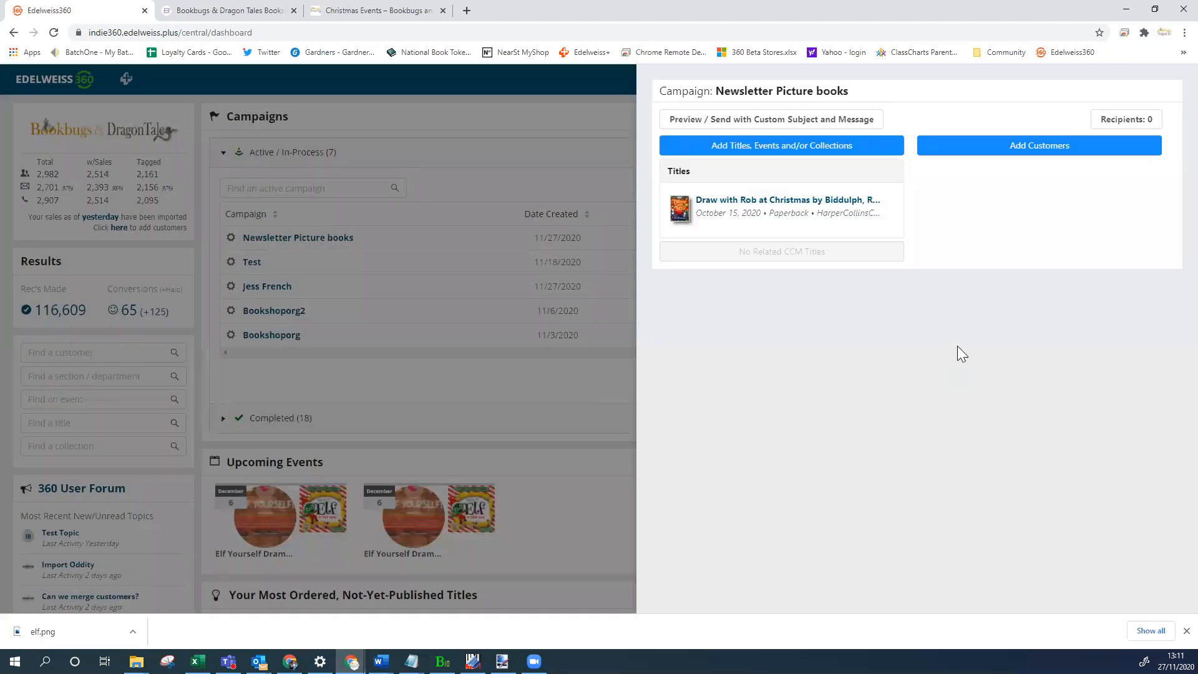
Add purchasers from the Picture Books section as targeted customers of the campaign.
left_click(1021, 148)
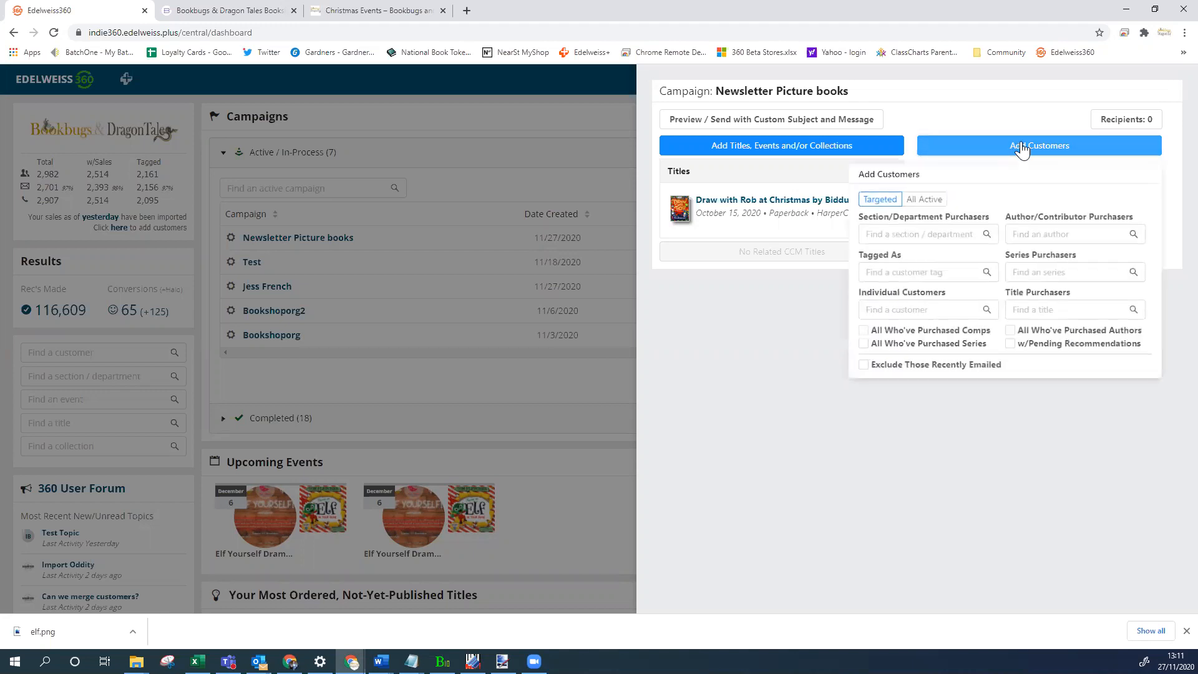
left_click(941, 240)
type("picture")
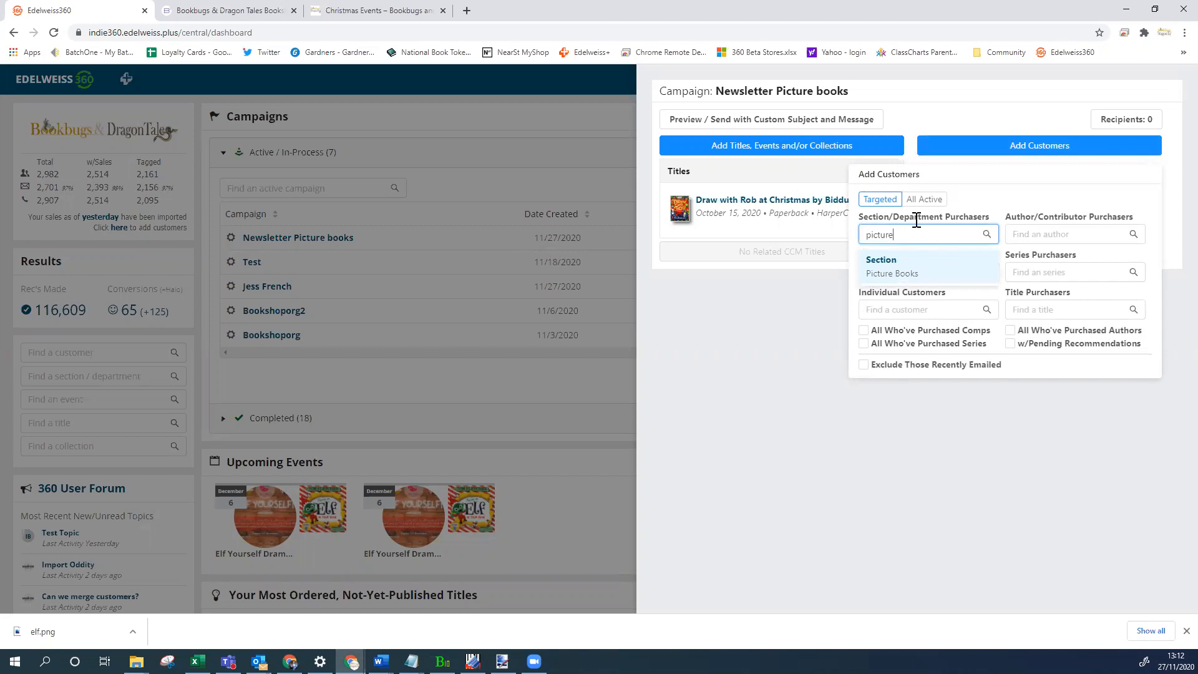
left_click(877, 265)
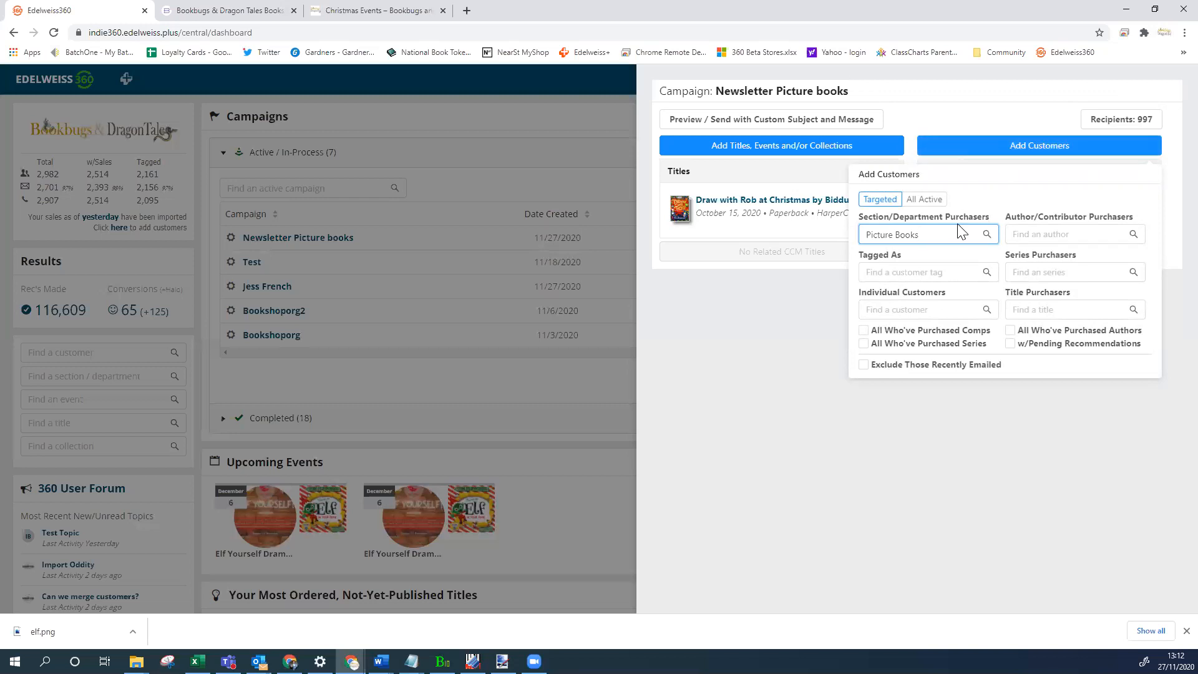
Add purchasers from the Board Books and Activity Books sections to the campaign's targeted customers.
left_click_drag(938, 234, 805, 239)
type("board")
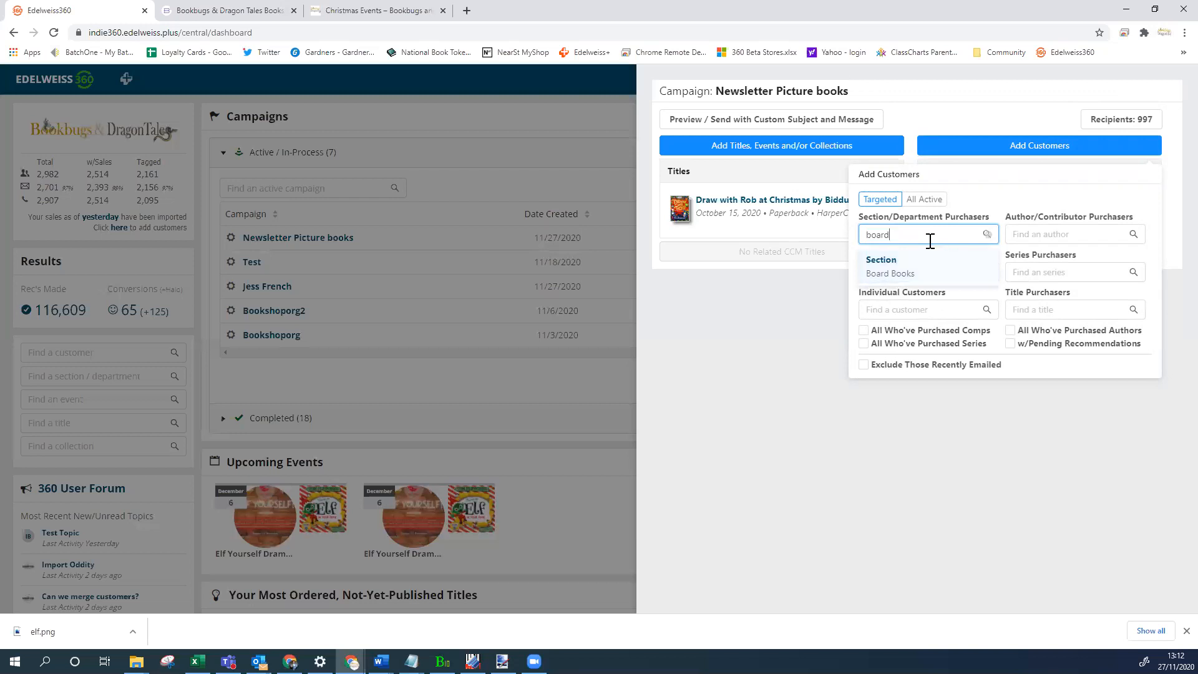
left_click(885, 265)
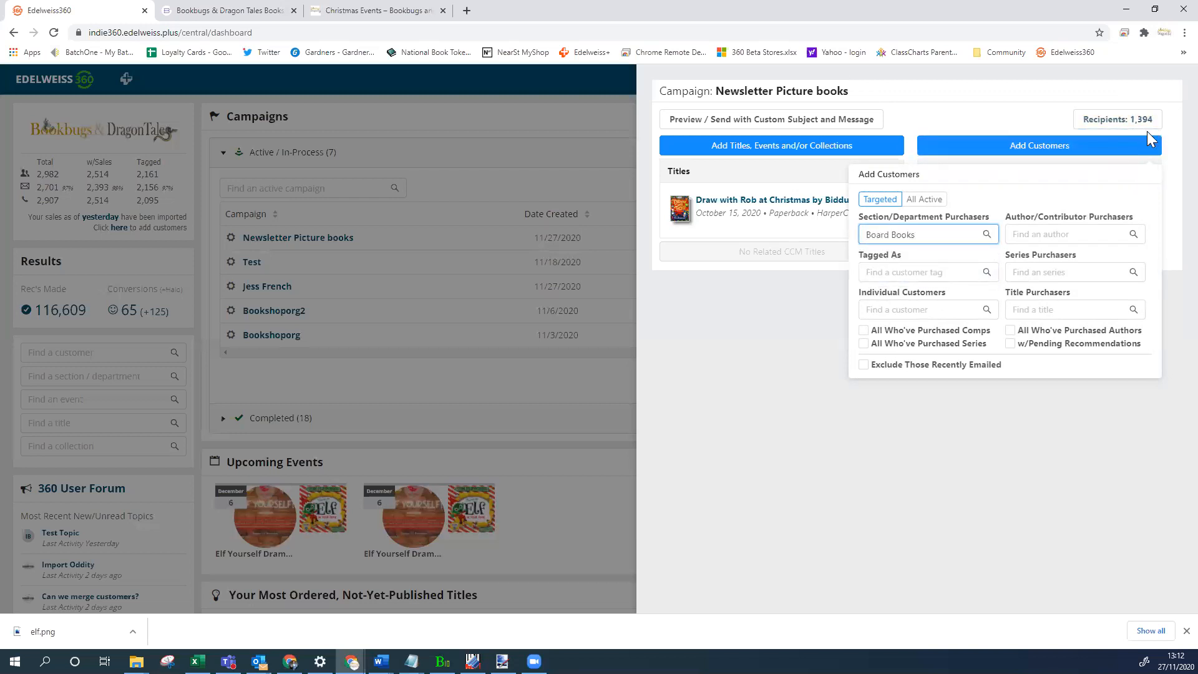
key("ctrl+a")
type("activit")
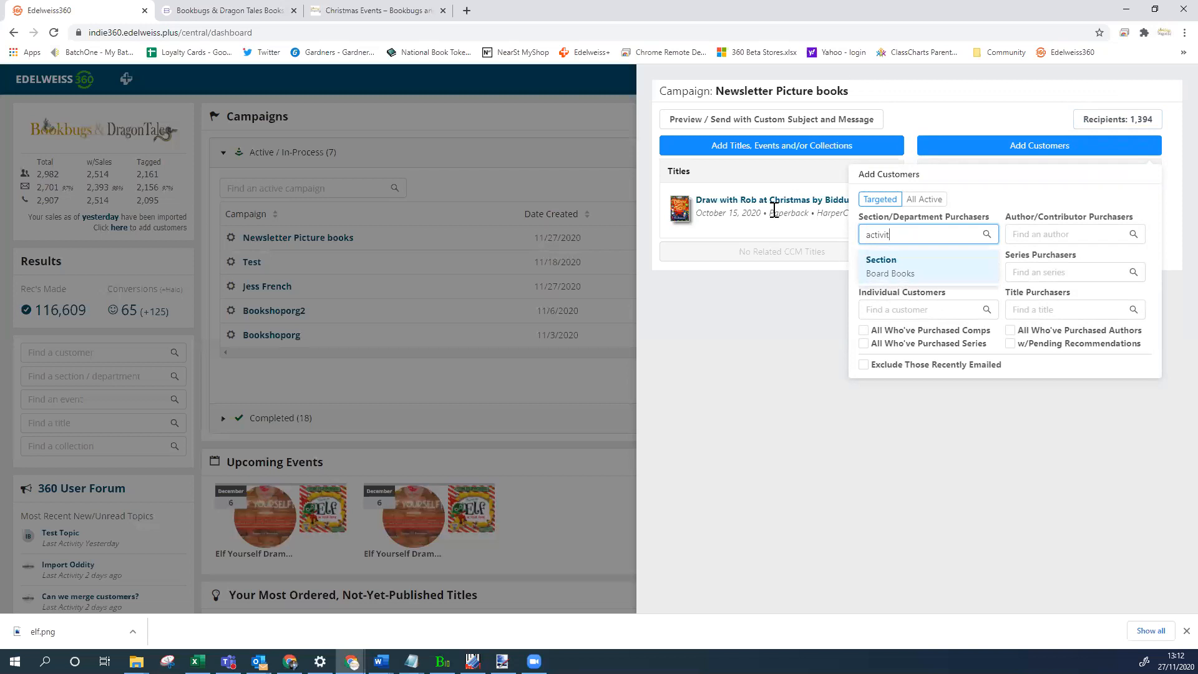
left_click(883, 267)
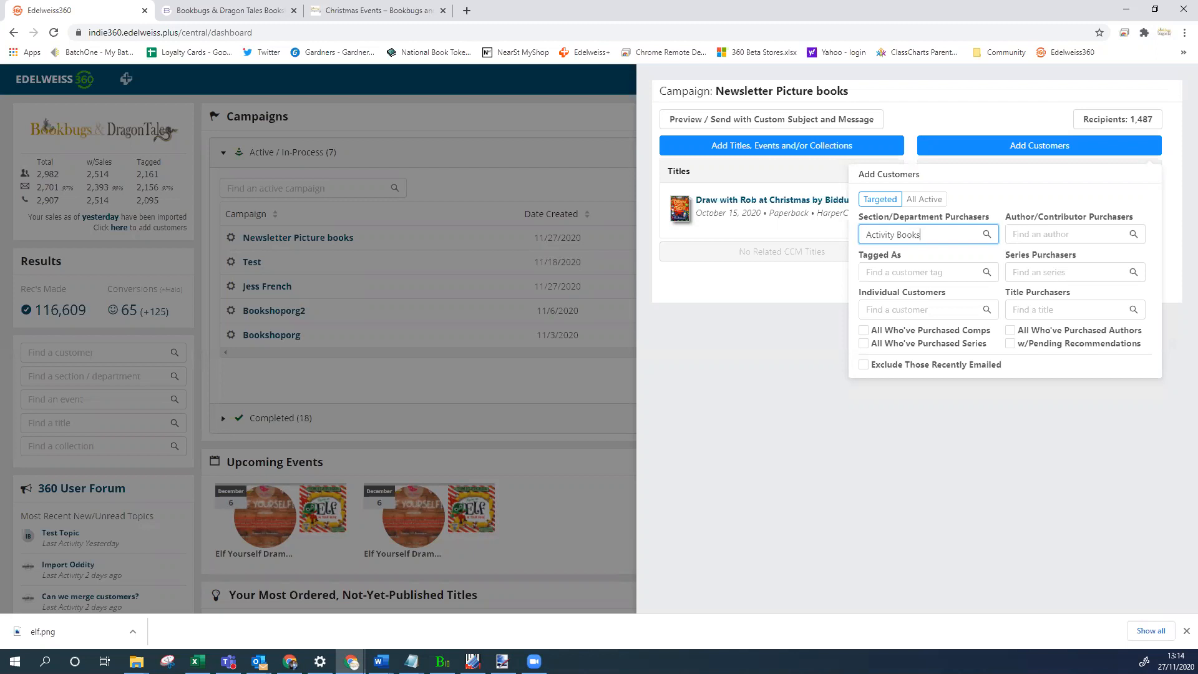
left_click(749, 291)
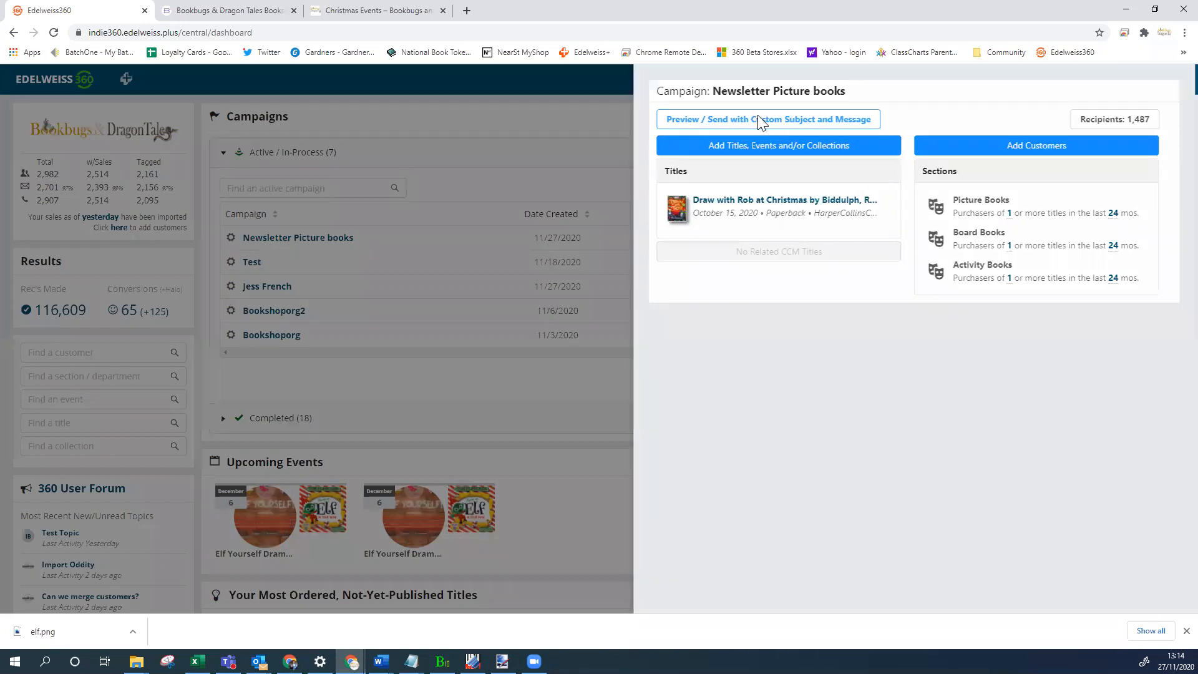
Open the campaign's email preview and examine its settings and the start of the newsletter.
left_click(758, 120)
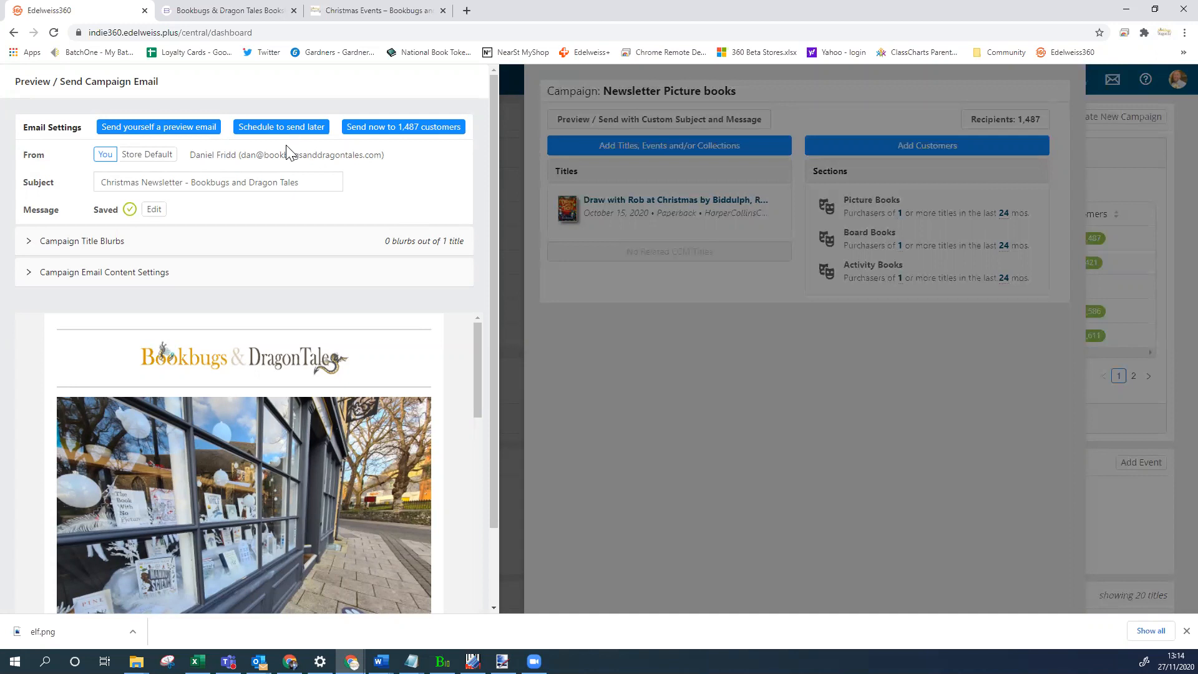
scroll(247, 236, "down", 3)
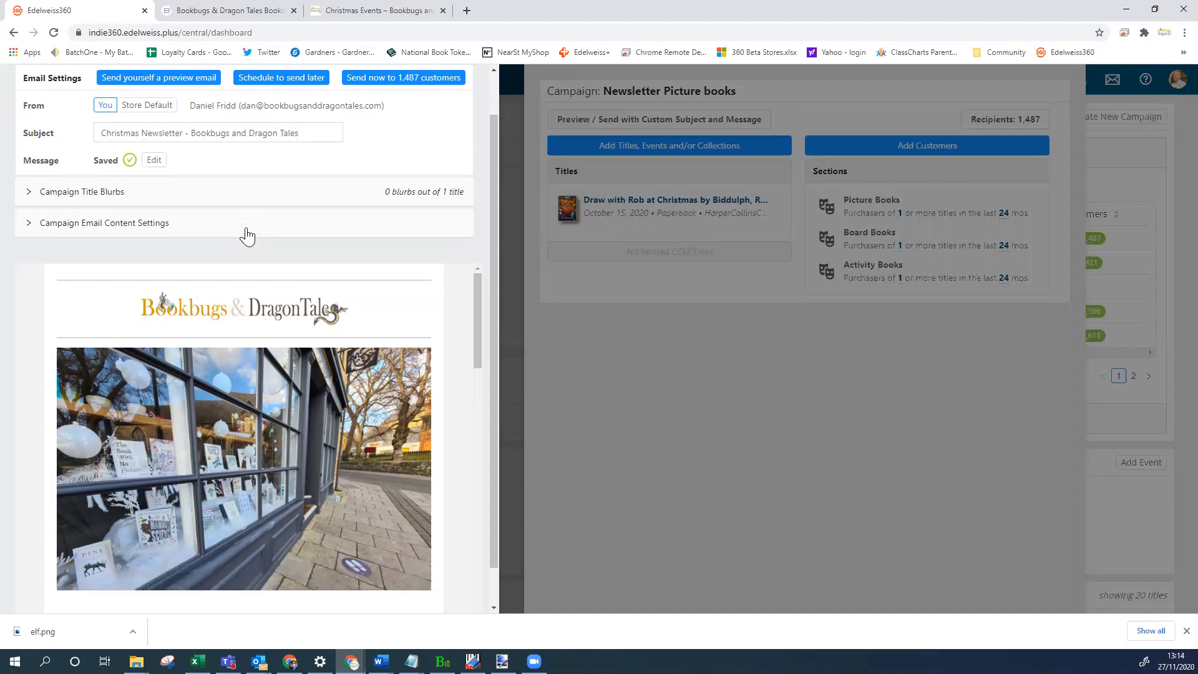
scroll(247, 236, "up", 1)
scroll(247, 236, "down", 1)
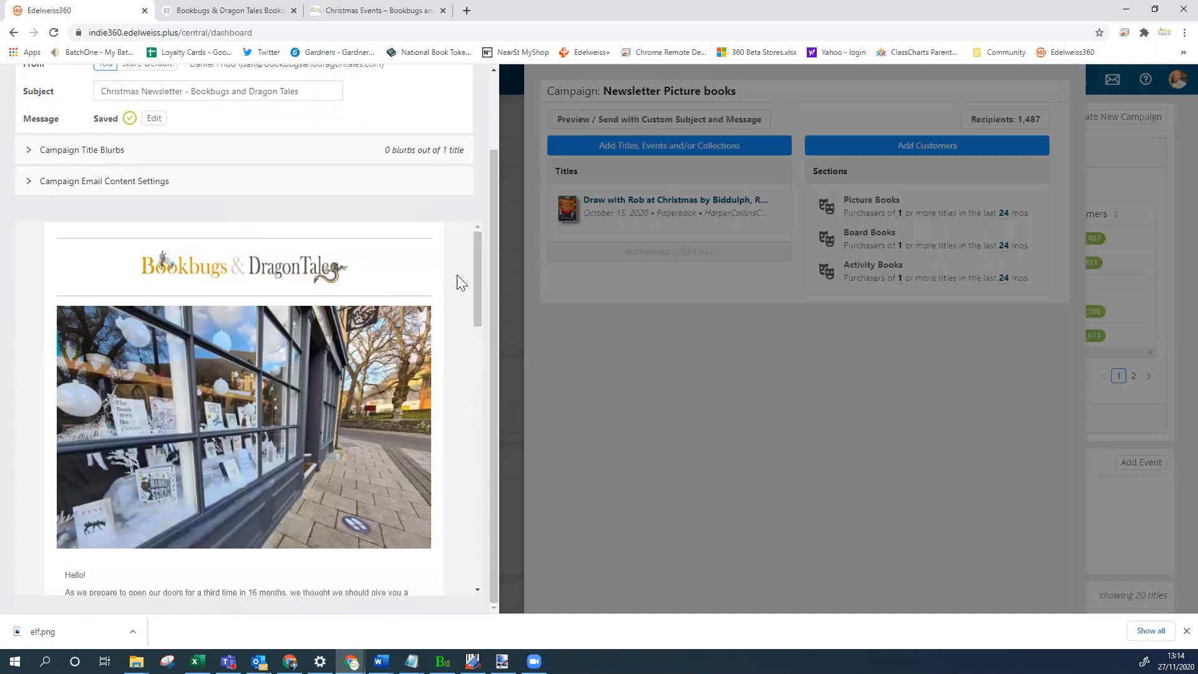
scroll(330, 254, "up", 3)
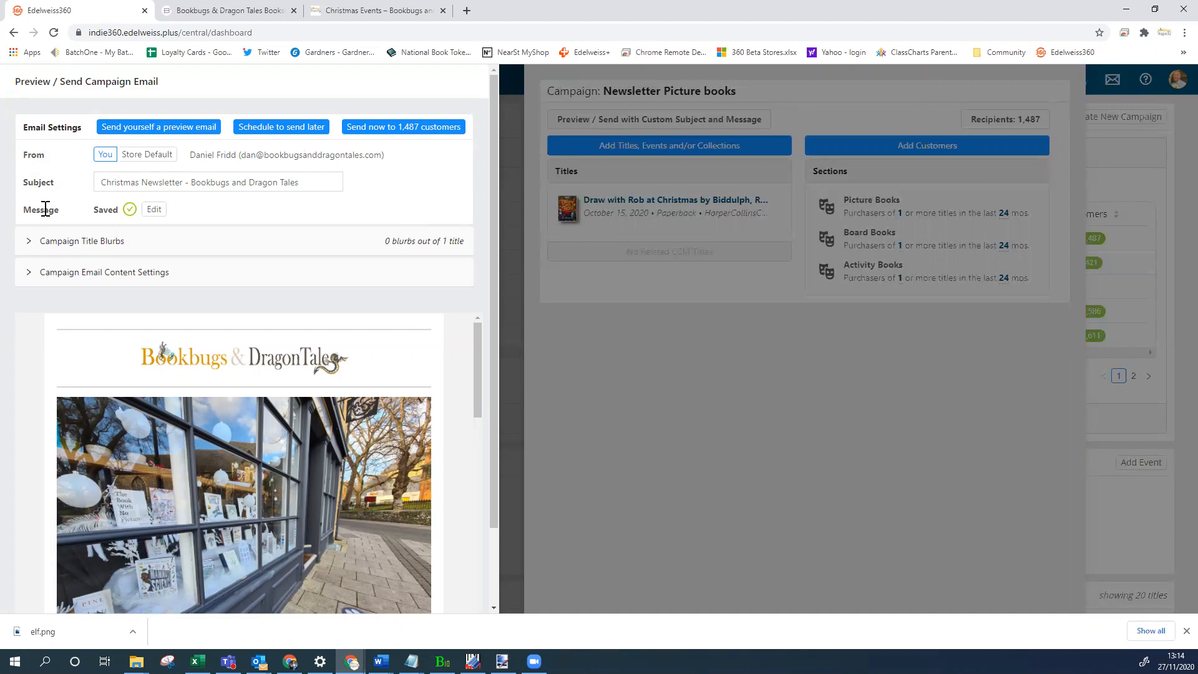
Open the campaign message for editing, read its opening sections and check the link on the Bookshop.org heading.
left_click(153, 212)
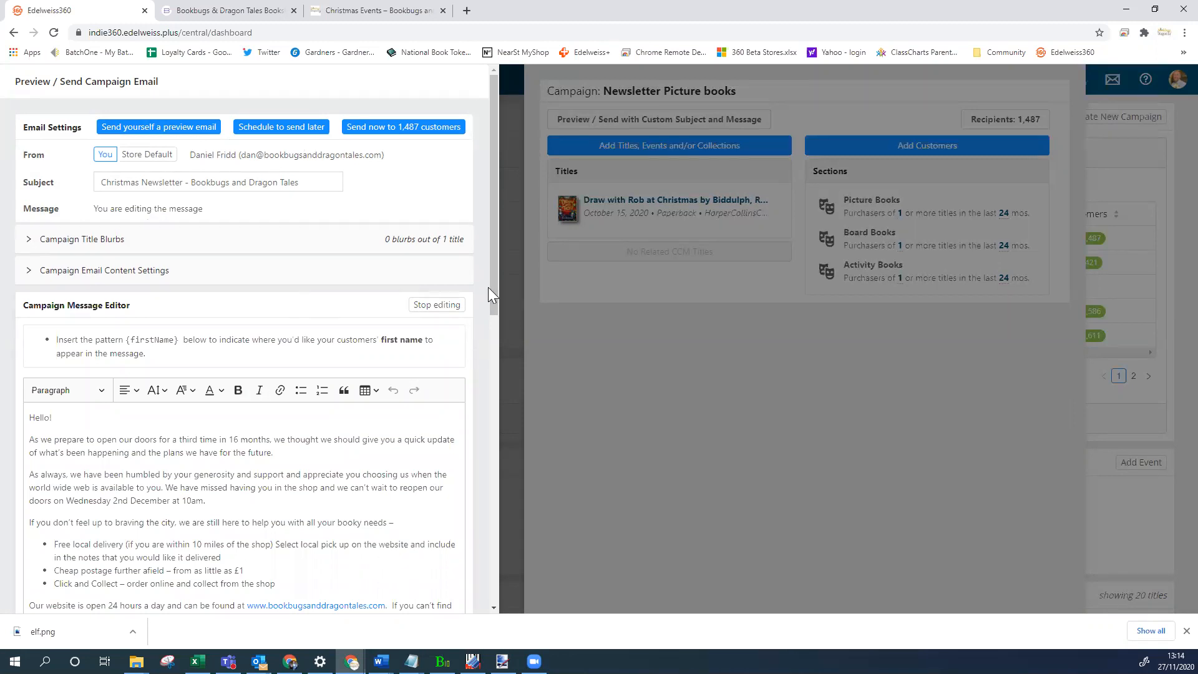
left_click_drag(491, 286, 479, 403)
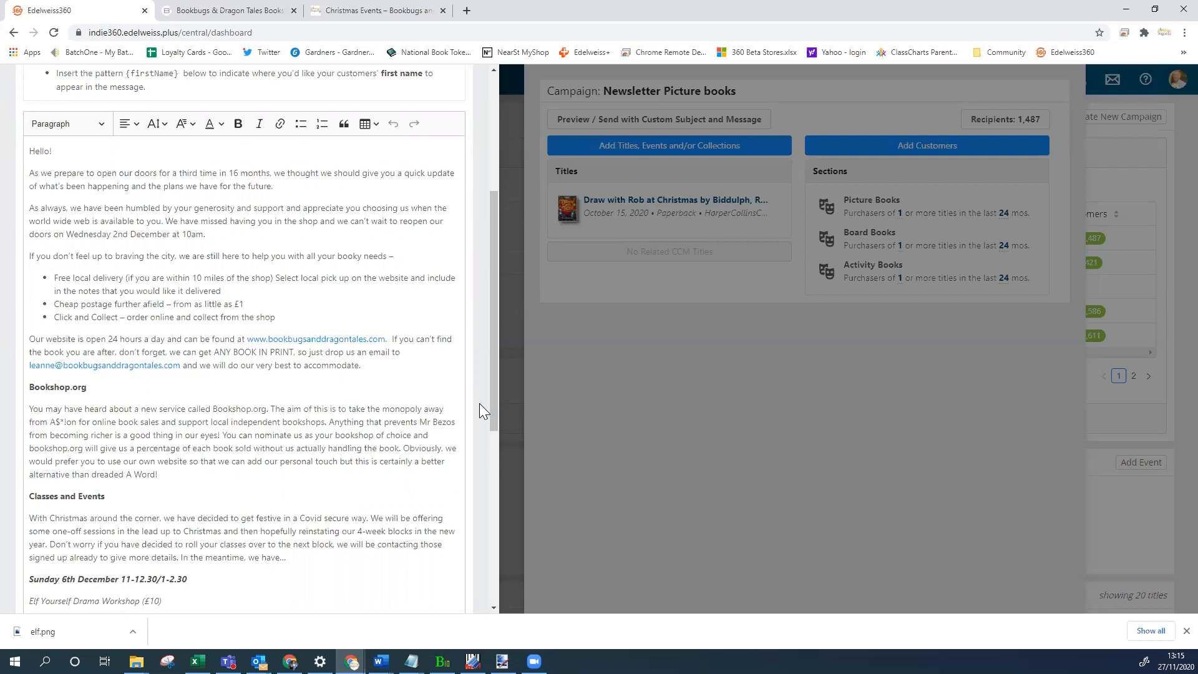
left_click(108, 158)
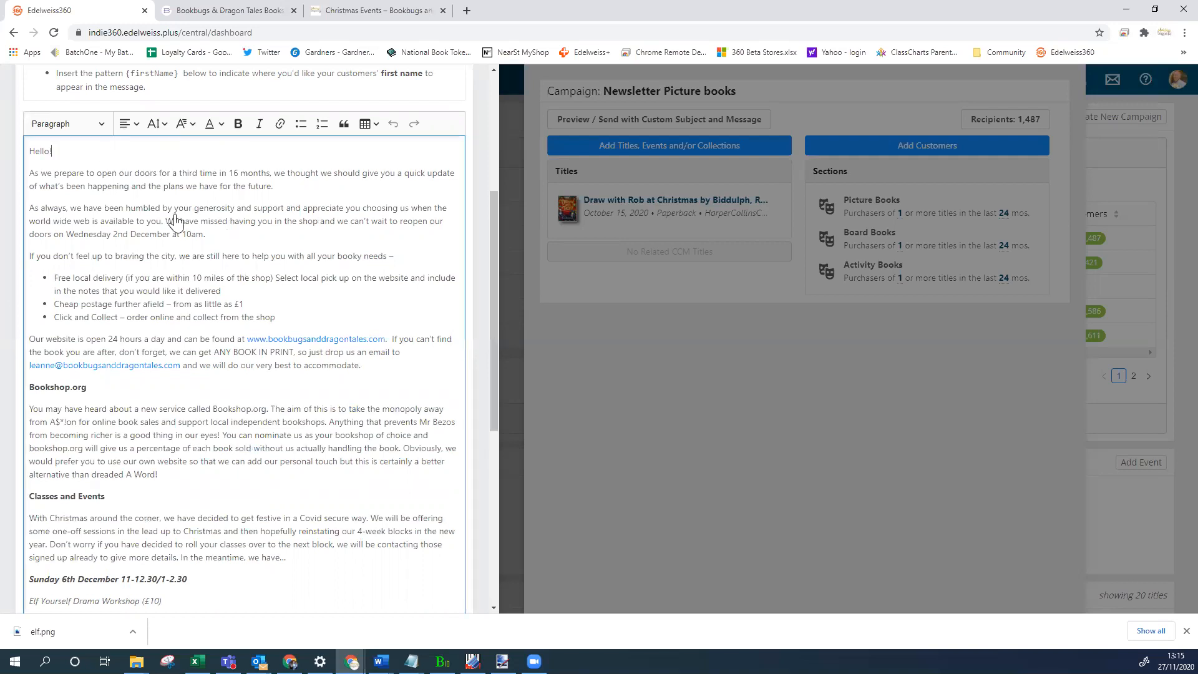
scroll(238, 275, "down", 1)
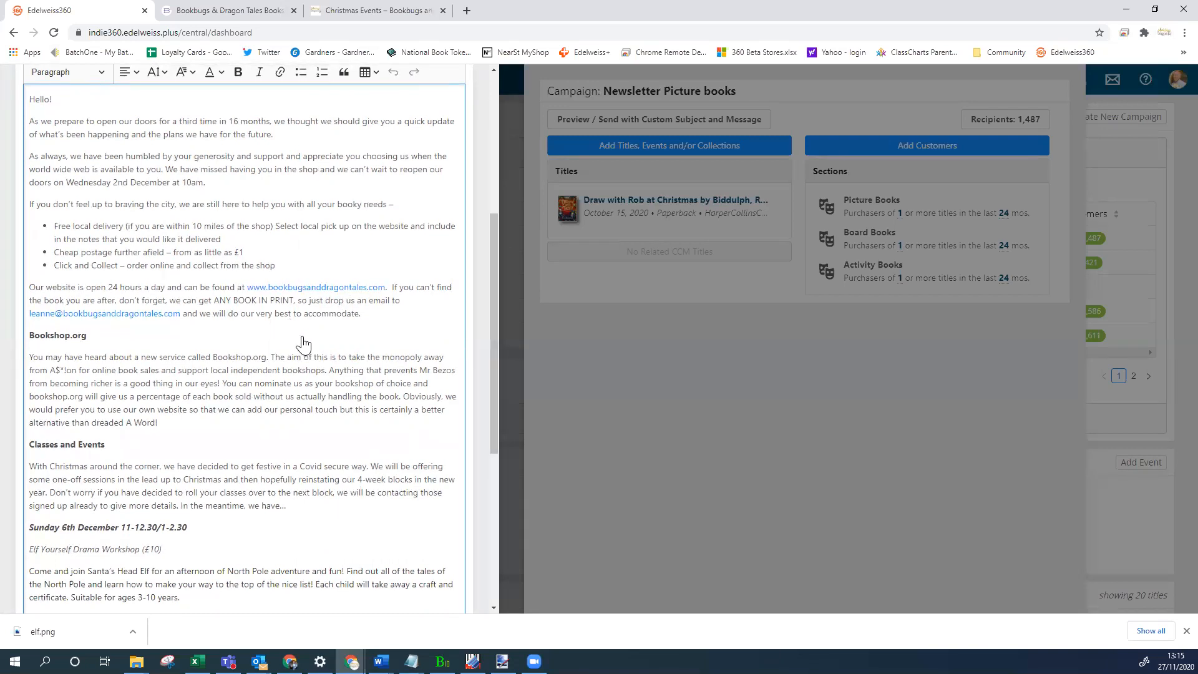
scroll(303, 343, "down", 1)
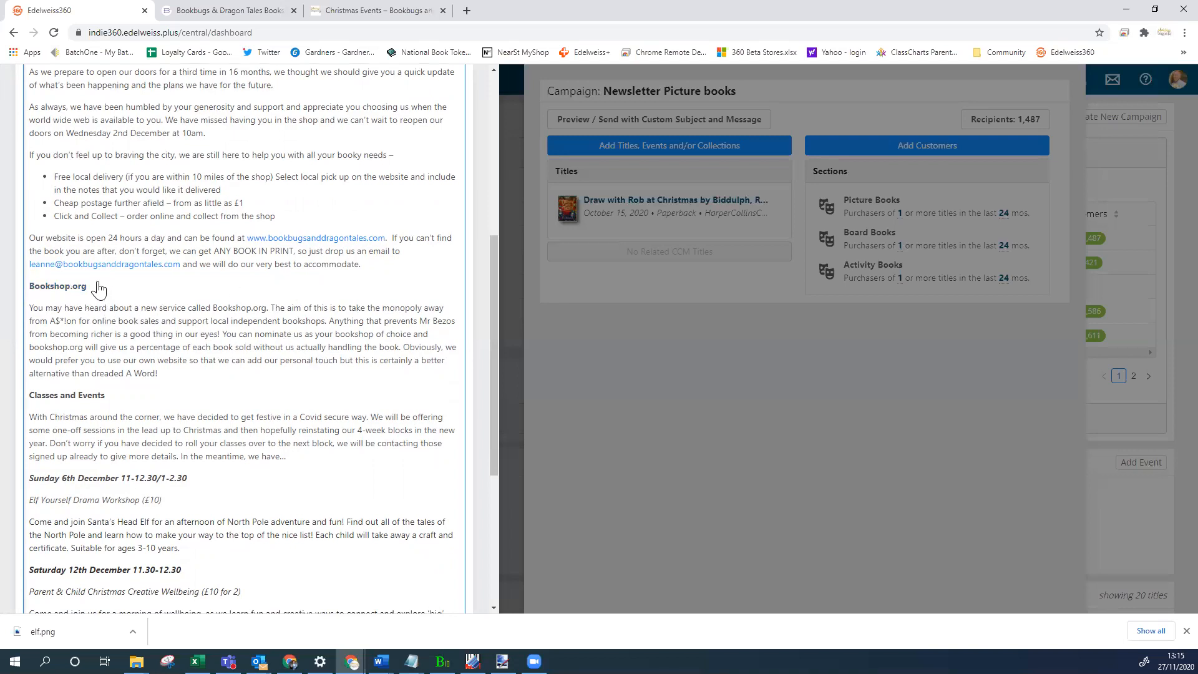
left_click_drag(88, 285, 32, 288)
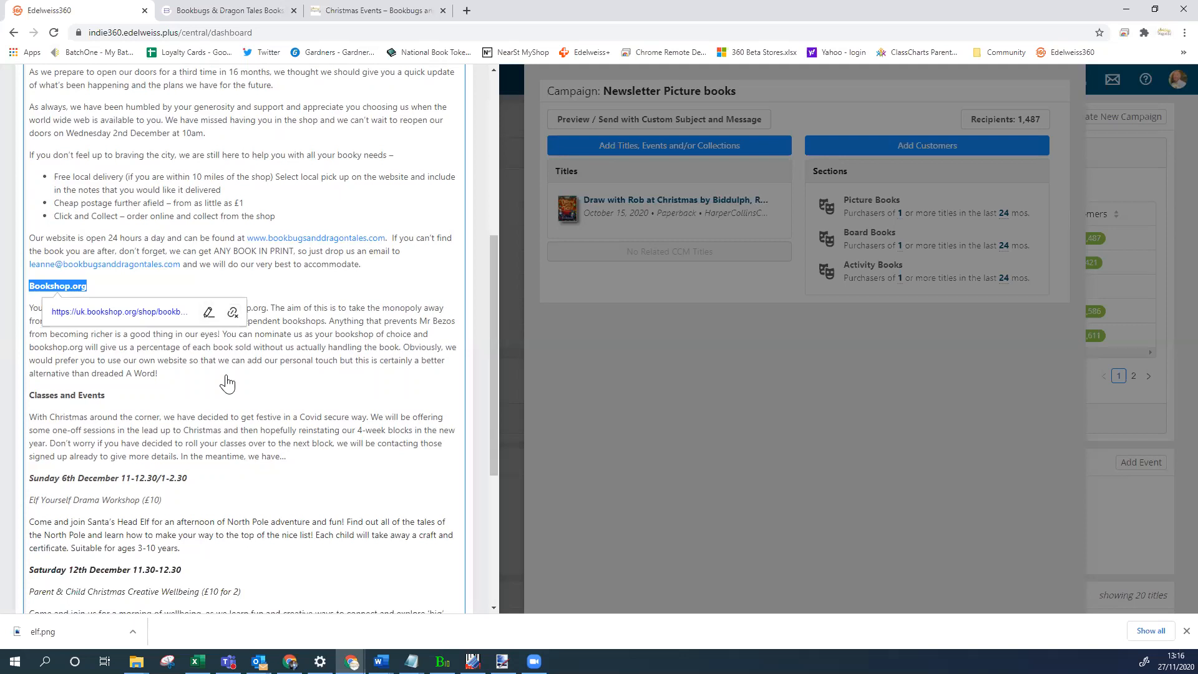
left_click(292, 343)
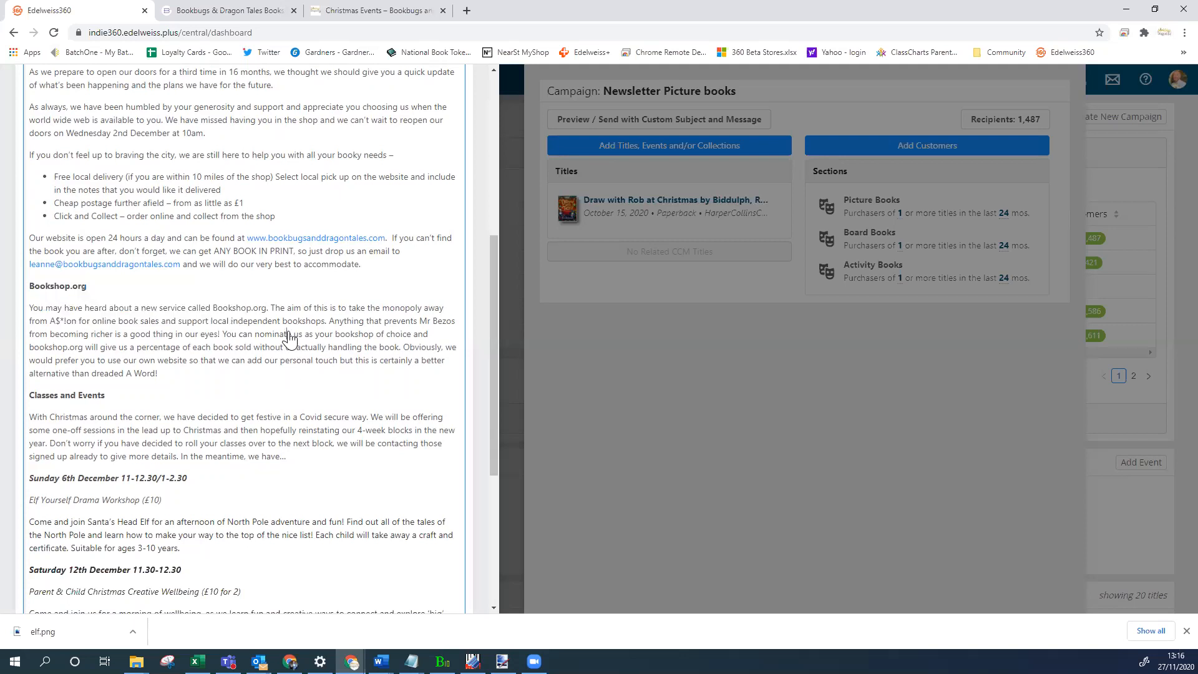
Read through the message's Classes and Events section down to the sign-off, and return to the start of the message.
scroll(153, 293, "down", 3)
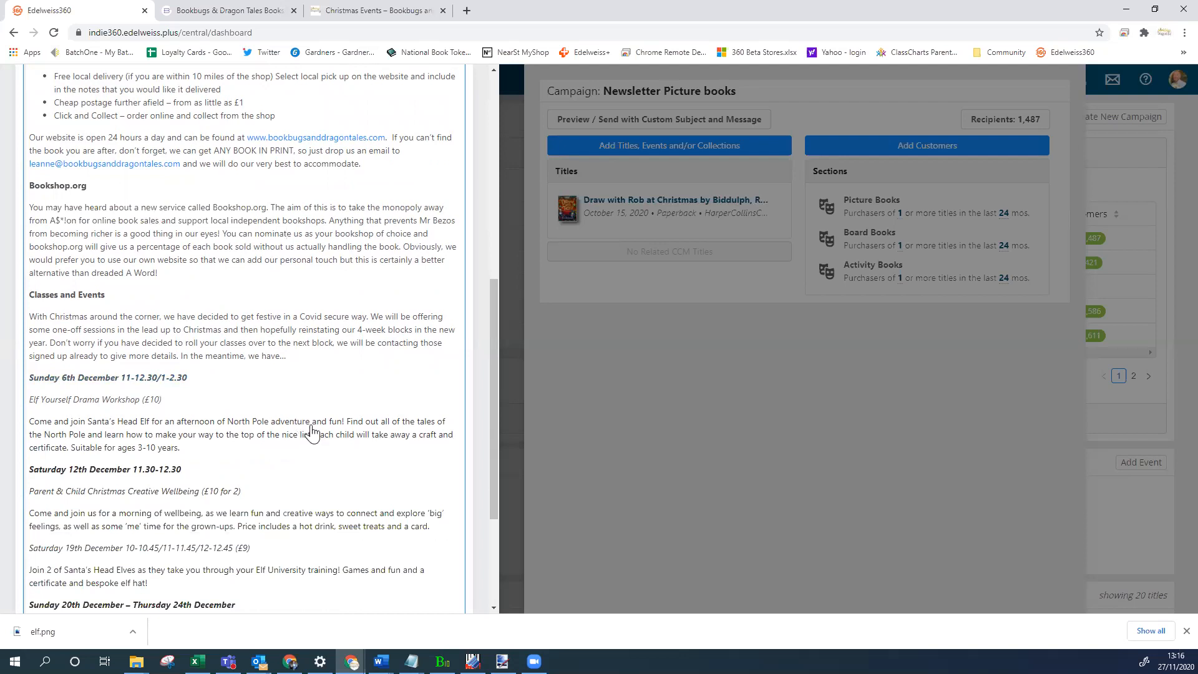
scroll(313, 430, "down", 3)
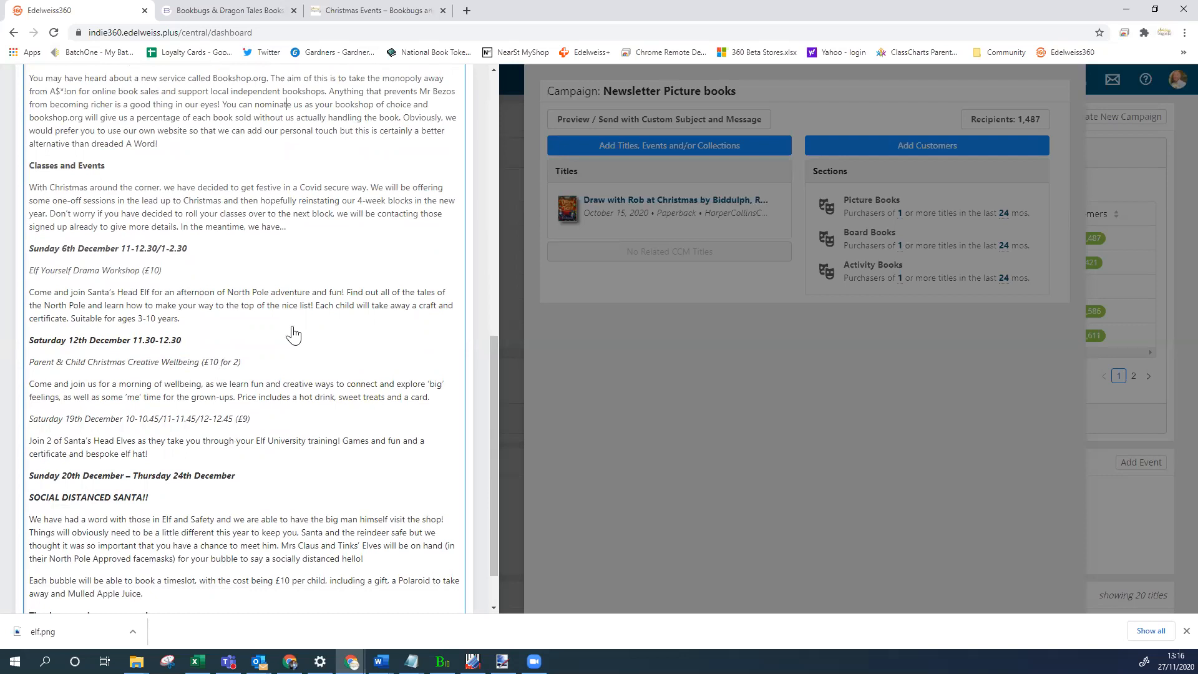
scroll(291, 331, "down", 2)
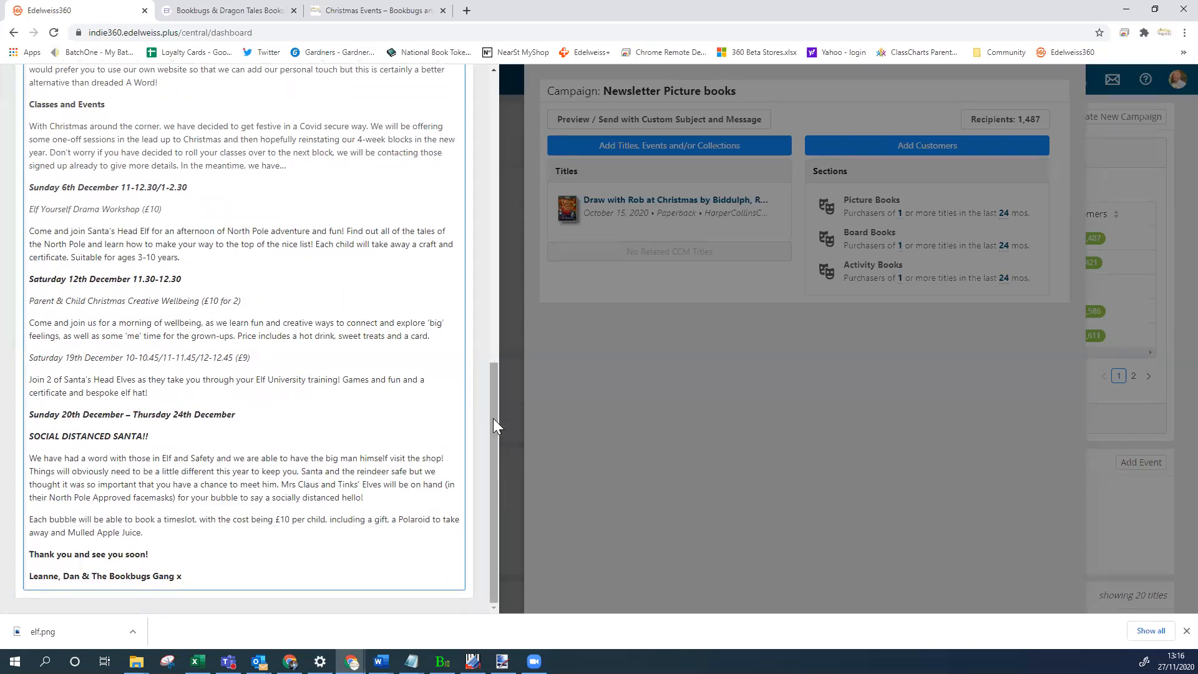
left_click_drag(494, 418, 485, 456)
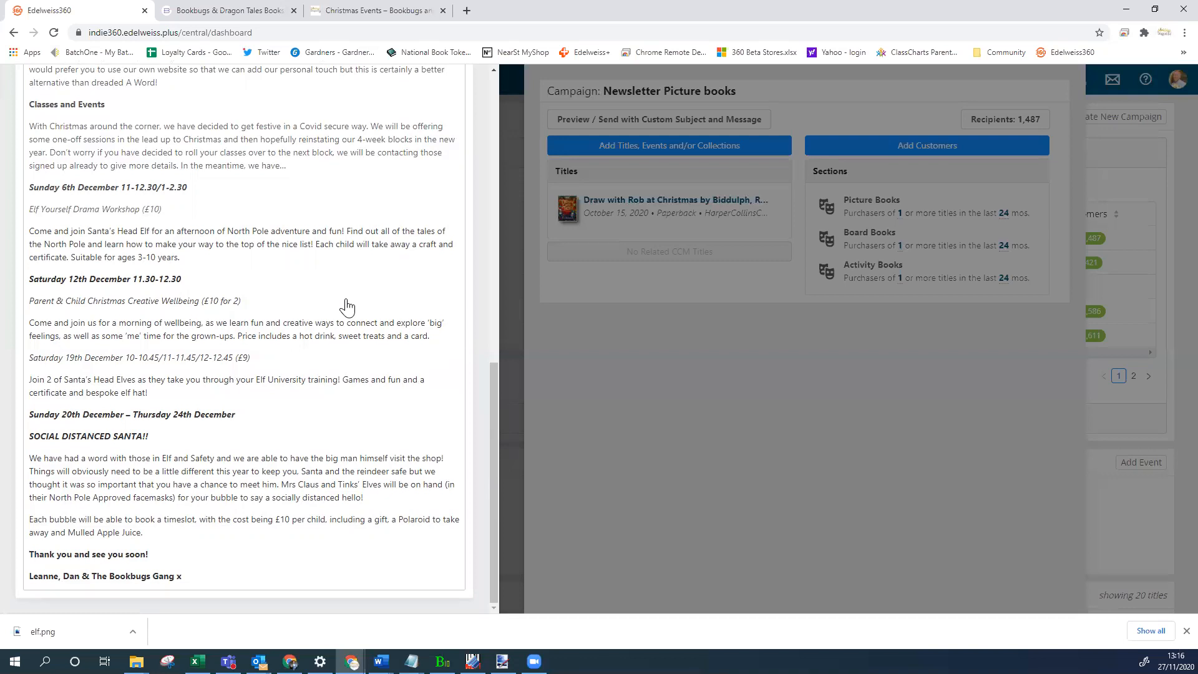
scroll(347, 307, "up", 20)
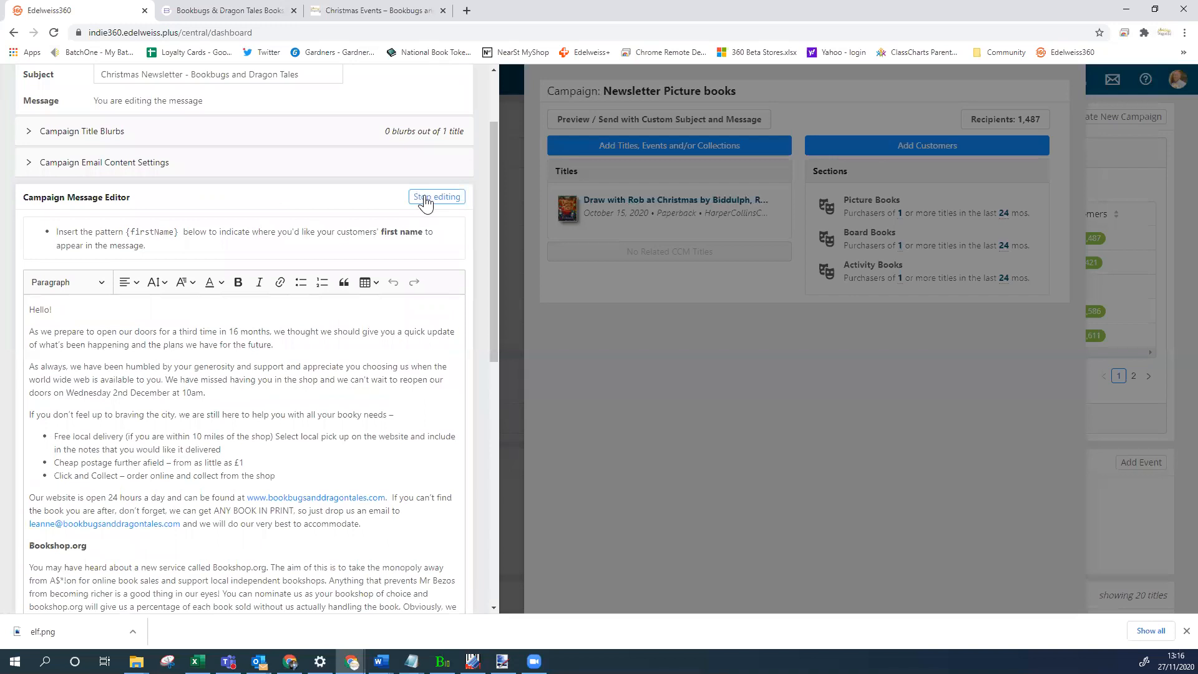
Save the campaign message and review the newsletter preview down to the featured Draw with Rob at Christmas title and footer.
left_click(64, 312)
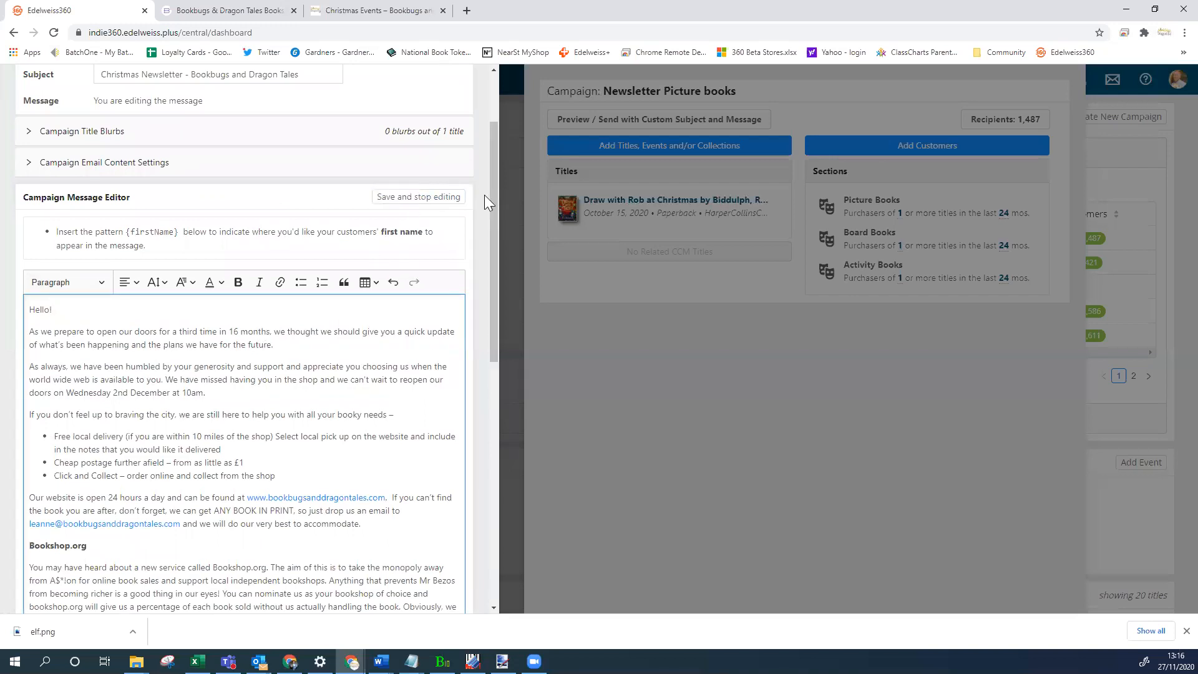
left_click(417, 197)
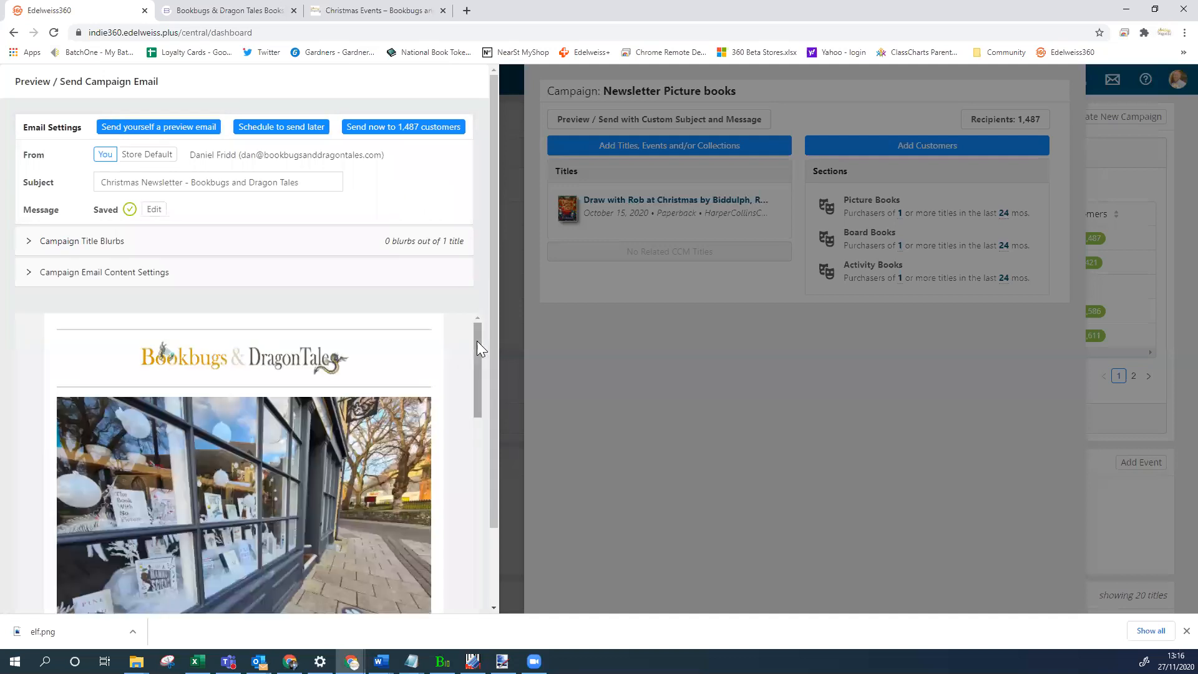
mouse_move(477, 340)
left_mouse_down()
mouse_move(476, 464)
mouse_move(478, 401)
mouse_move(468, 401)
mouse_move(482, 340)
left_mouse_up()
scroll(480, 349, "down", 4)
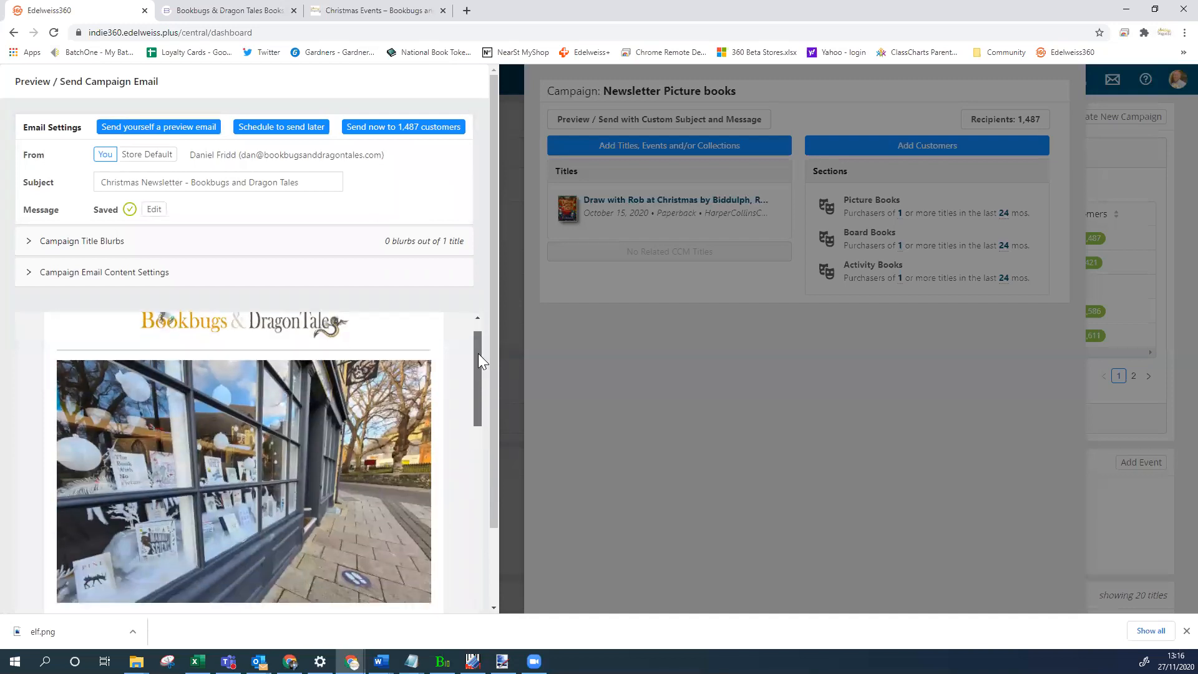
scroll(466, 496, "down", 10)
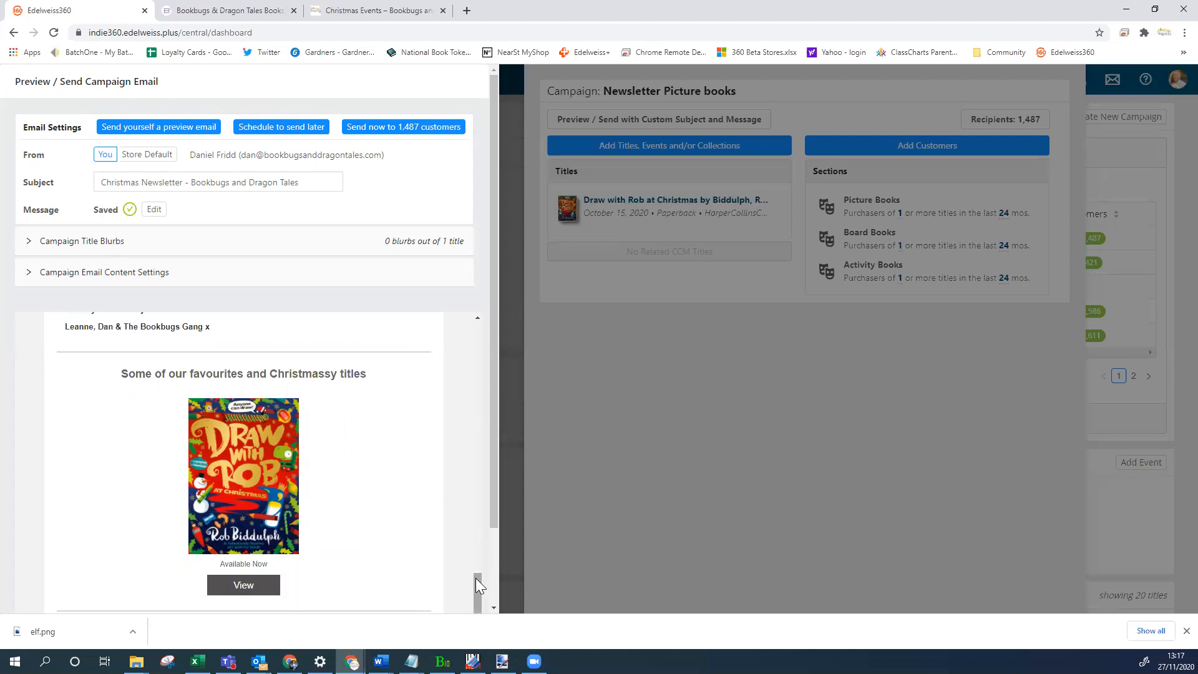
scroll(468, 523, "up", 3)
scroll(466, 531, "down", 3)
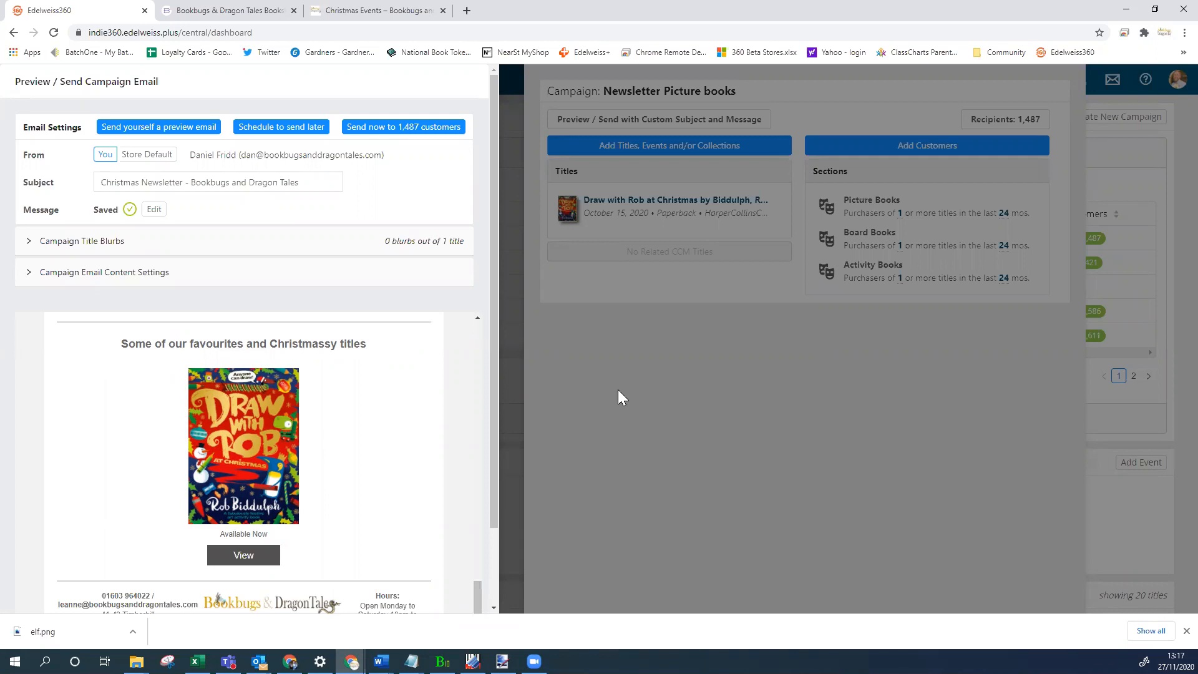
Return from the campaign to the dashboard, view the blank form for creating a new event and dismiss it.
left_click(598, 363)
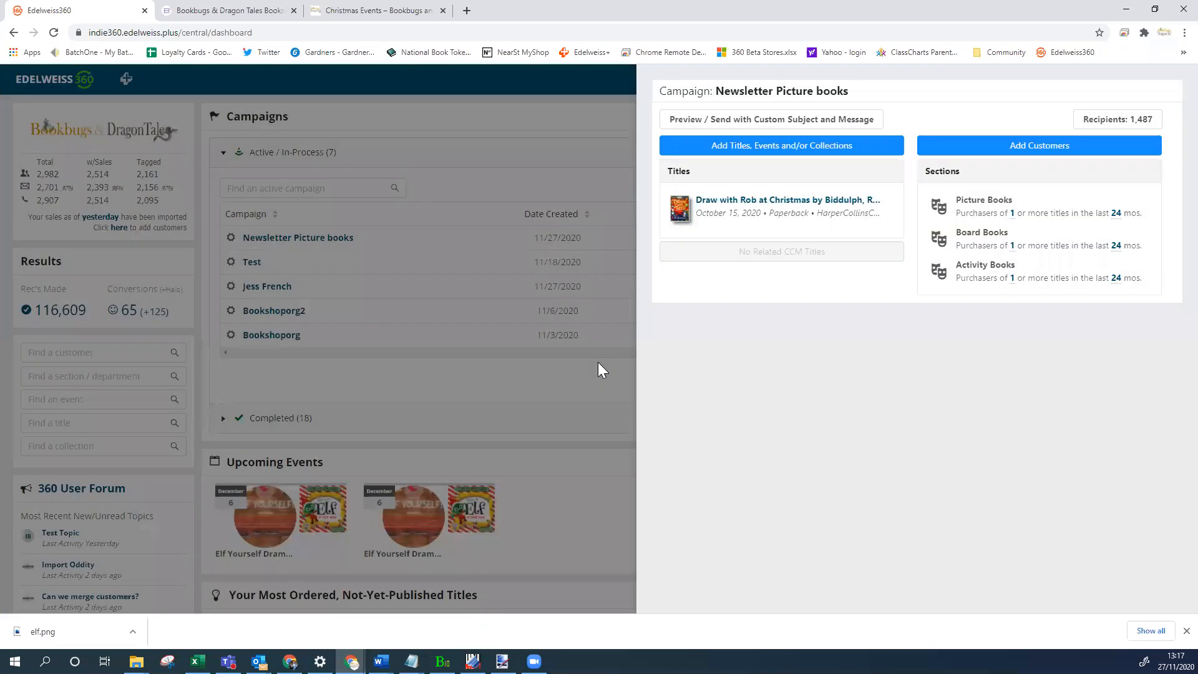
left_click(579, 131)
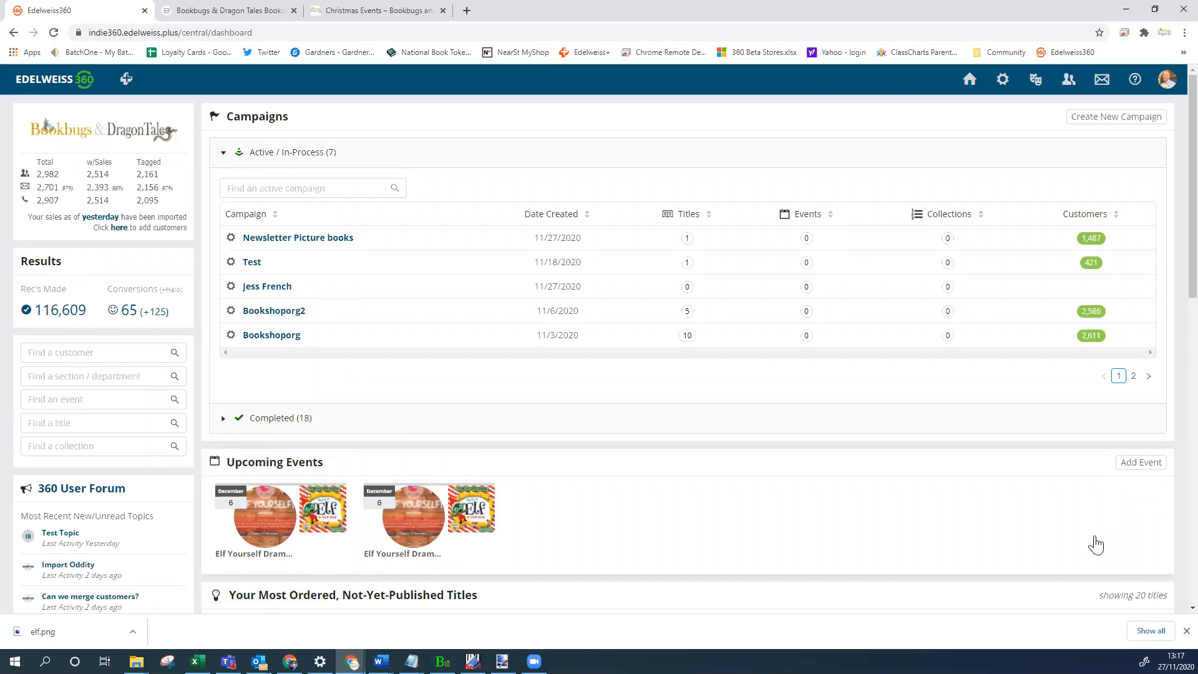
left_click(1136, 464)
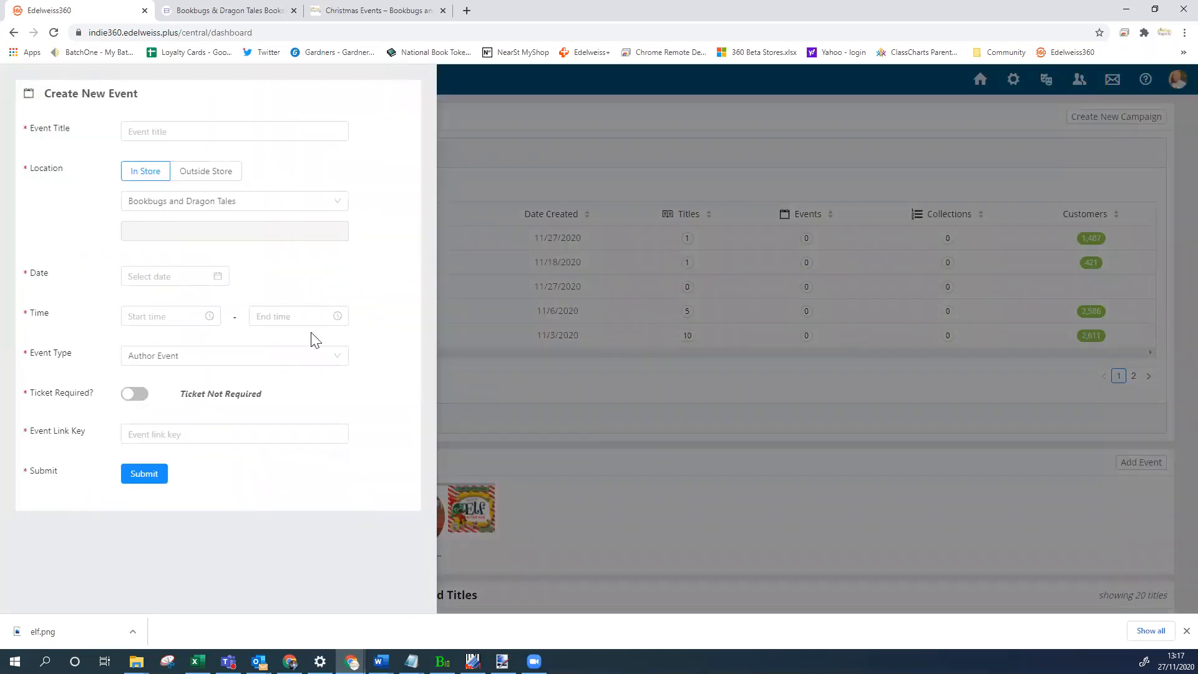
left_click(656, 474)
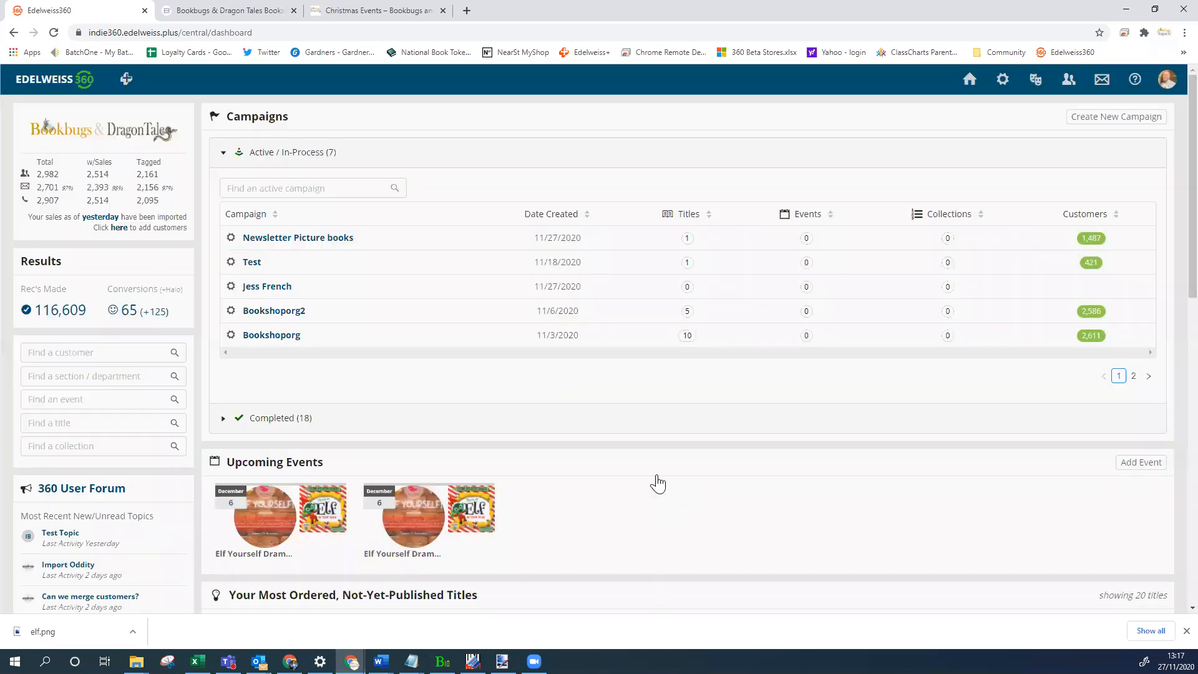
Add the December 6 Elf Yourself Drama Workshop events at 11:00 AM and 1:00 PM to the Newsletter Picture books campaign.
left_click(285, 239)
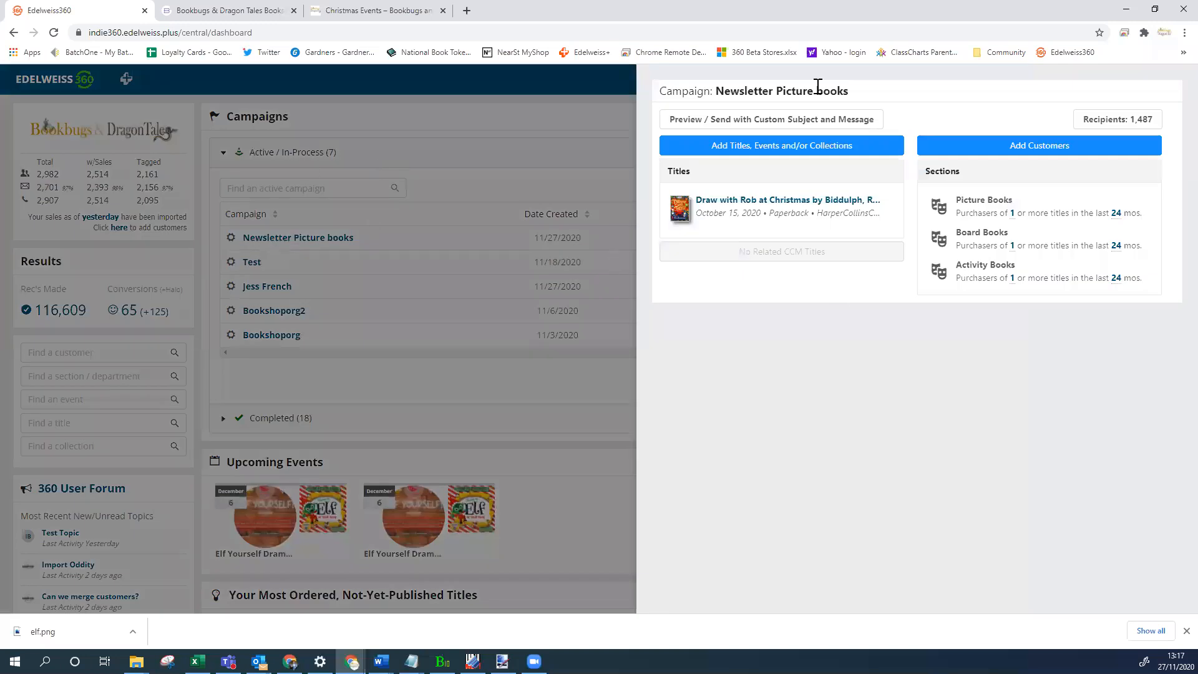
left_click(762, 146)
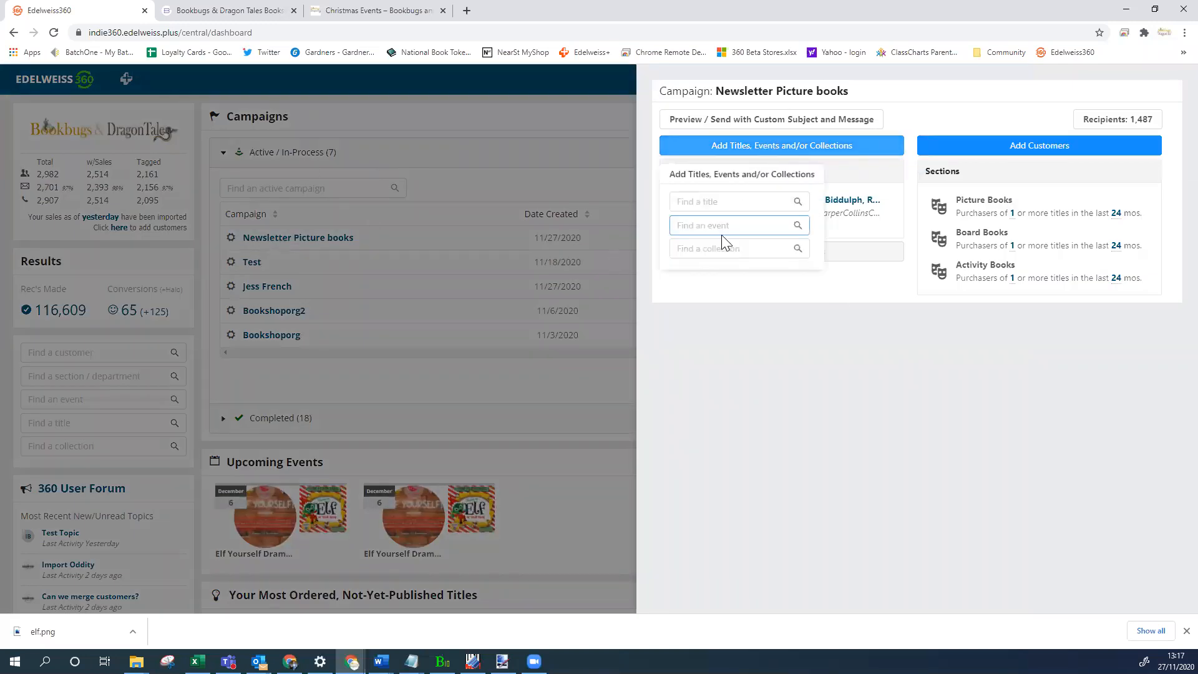
type("elf")
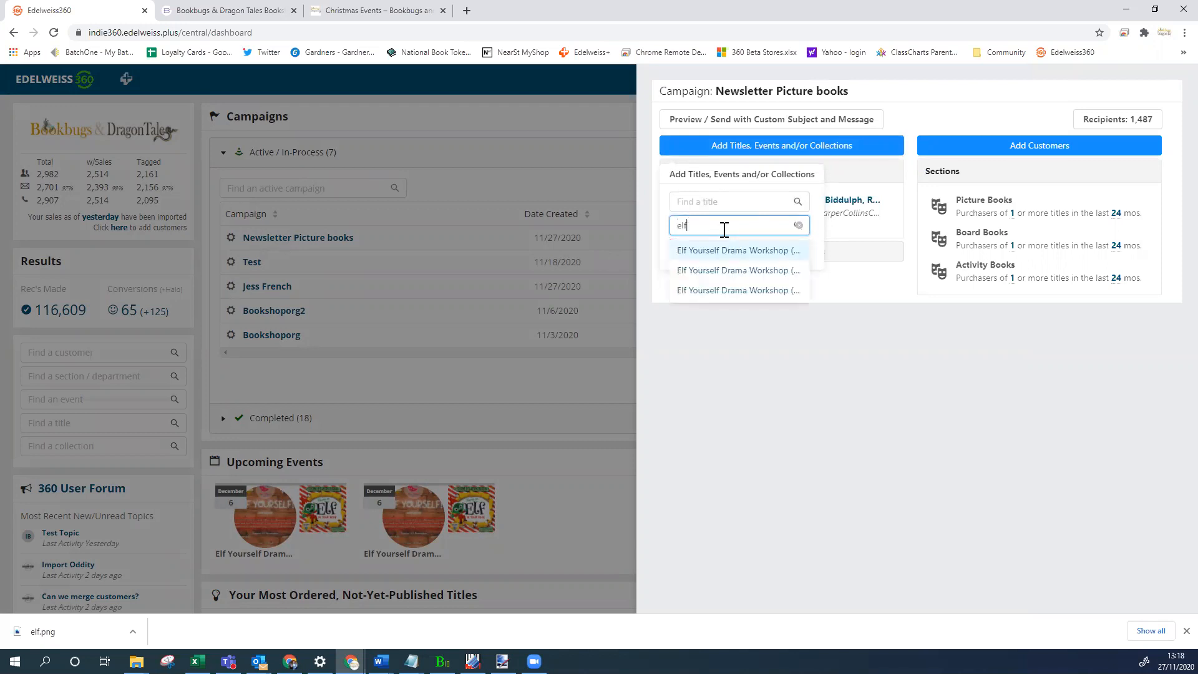
left_click(716, 272)
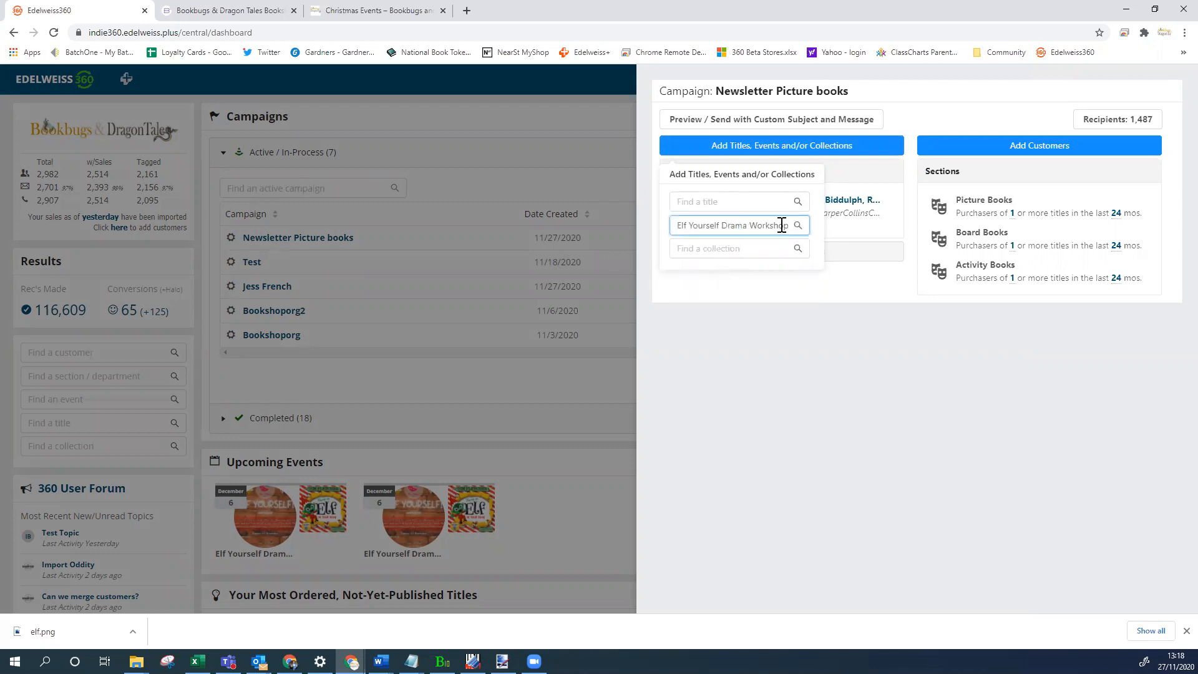
left_click(777, 224)
left_click(724, 290)
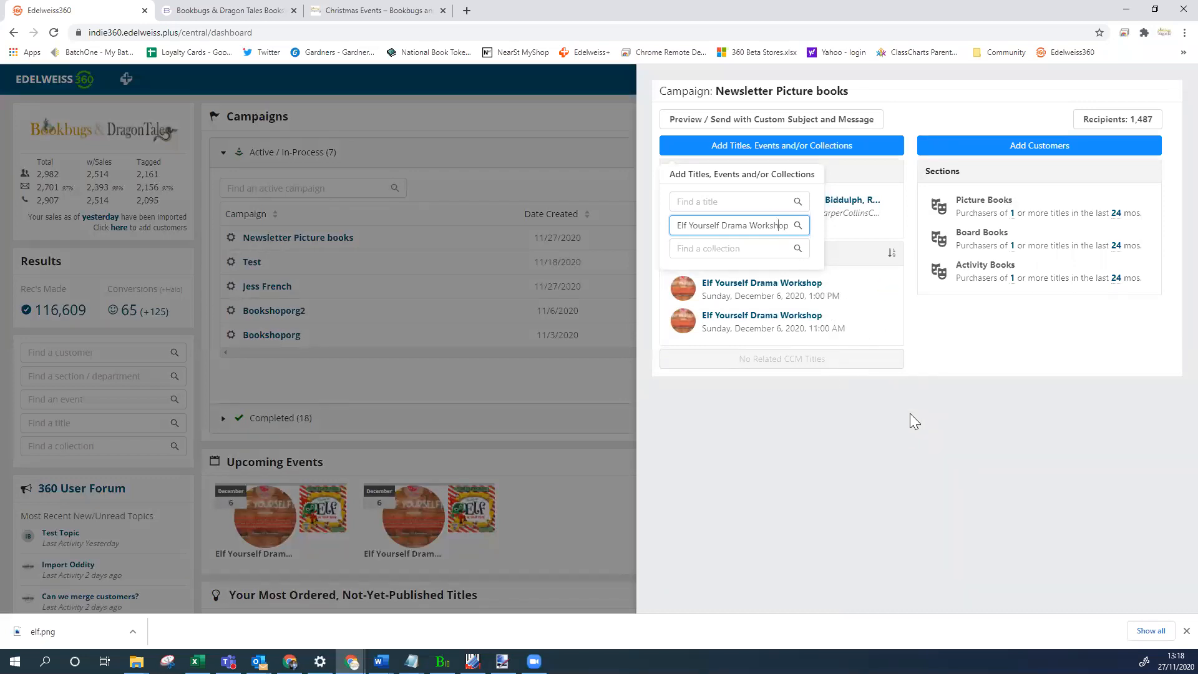
left_click(863, 420)
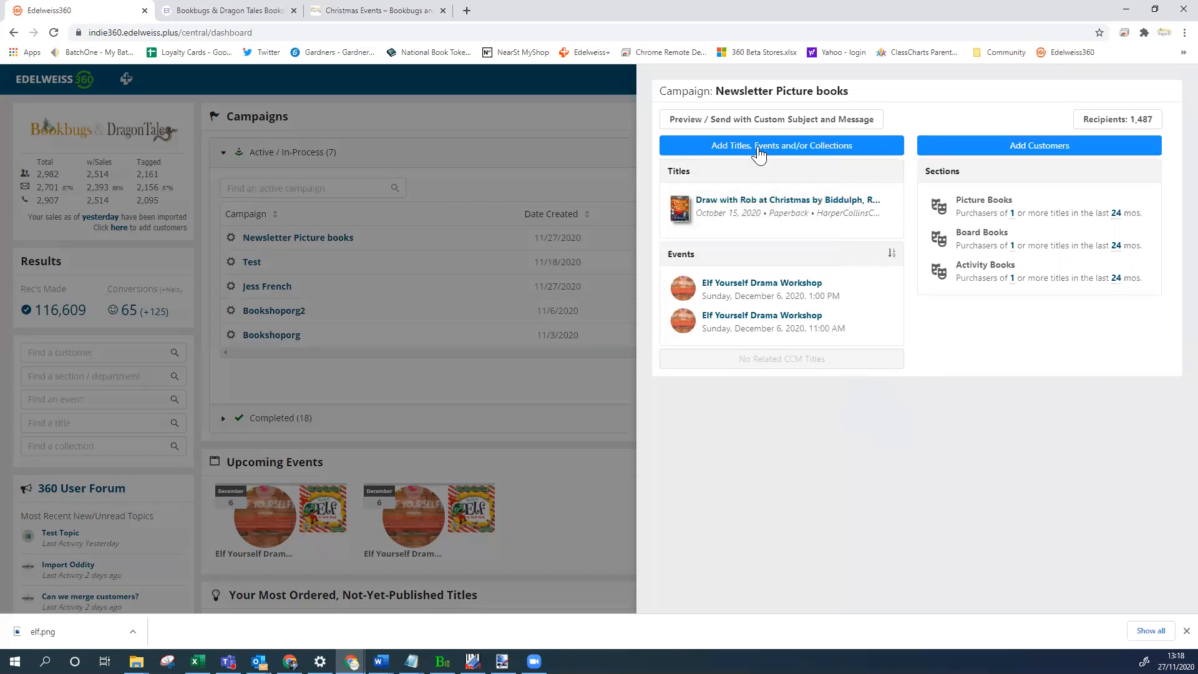
Preview the campaign email and examine its recommended upcoming events section.
left_click(739, 119)
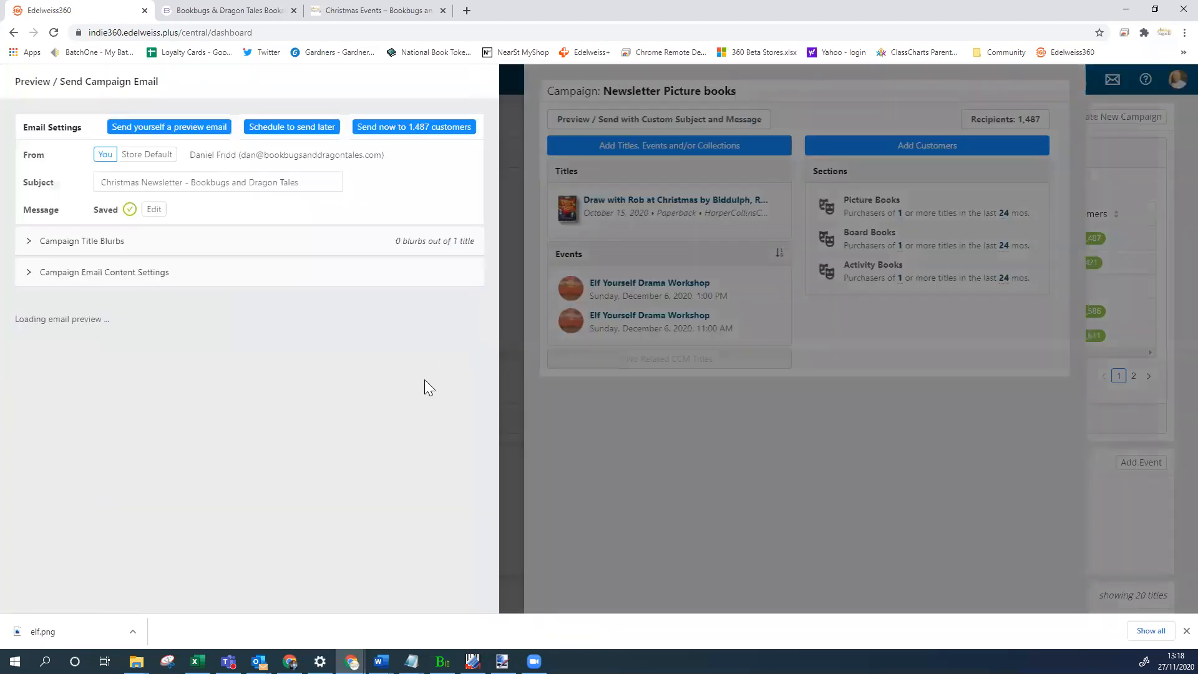
left_click_drag(475, 371, 493, 623)
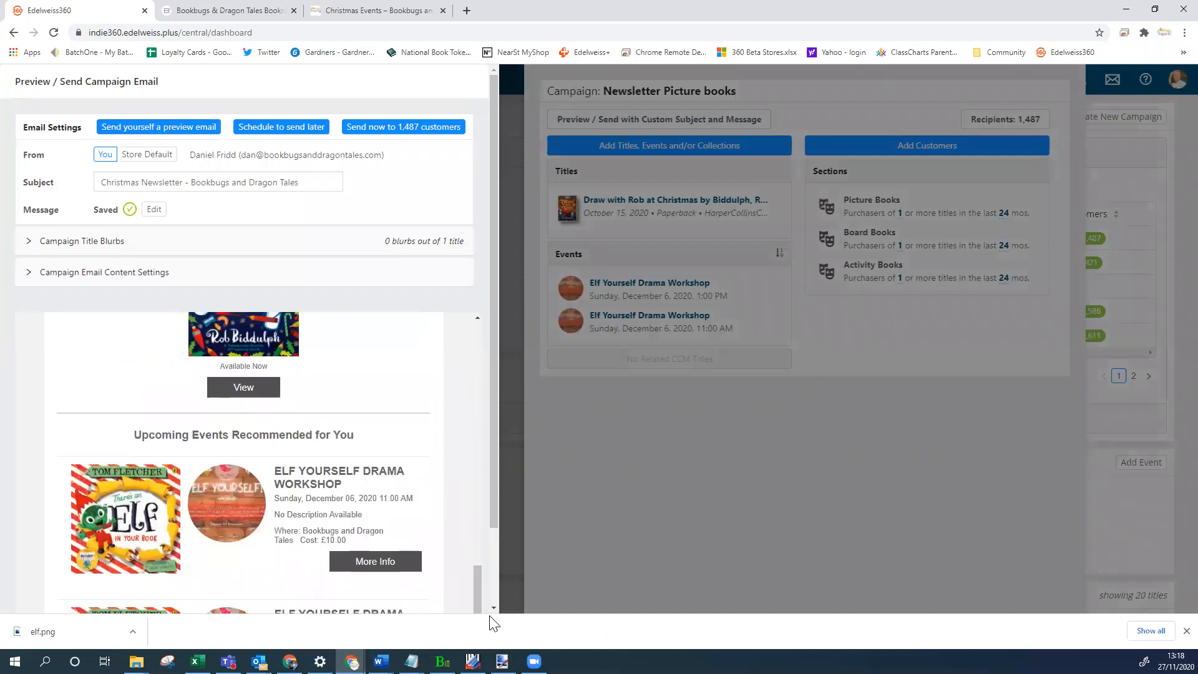
scroll(403, 541, "down", 3)
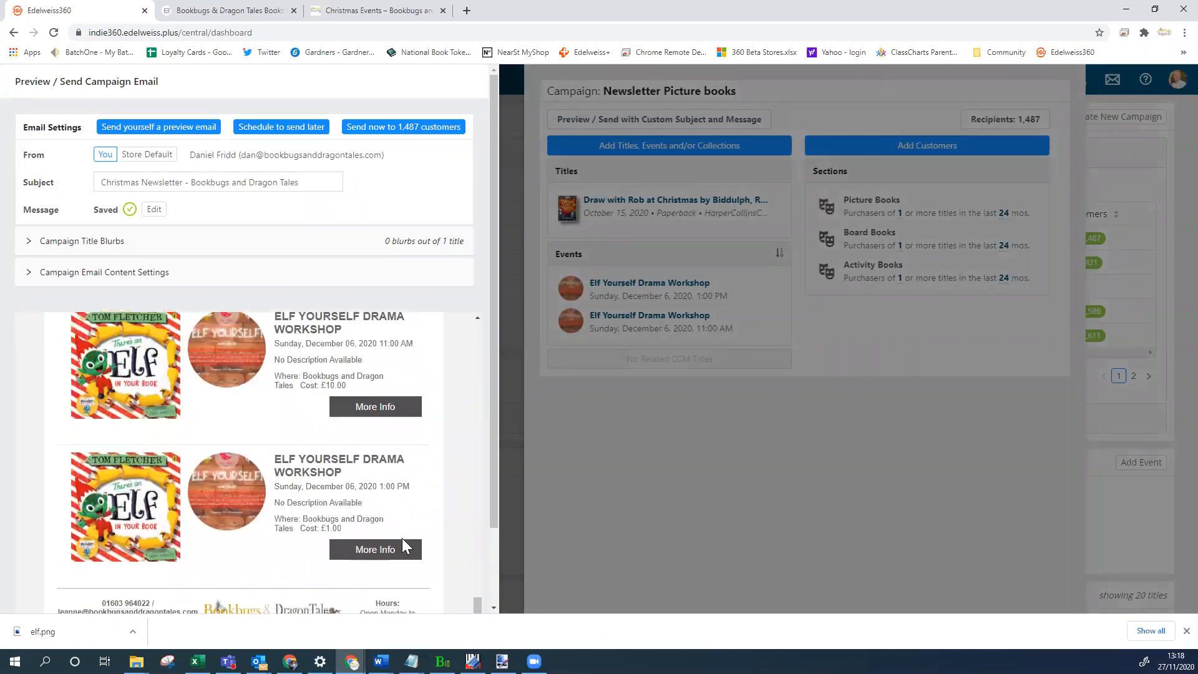
scroll(402, 542, "up", 1)
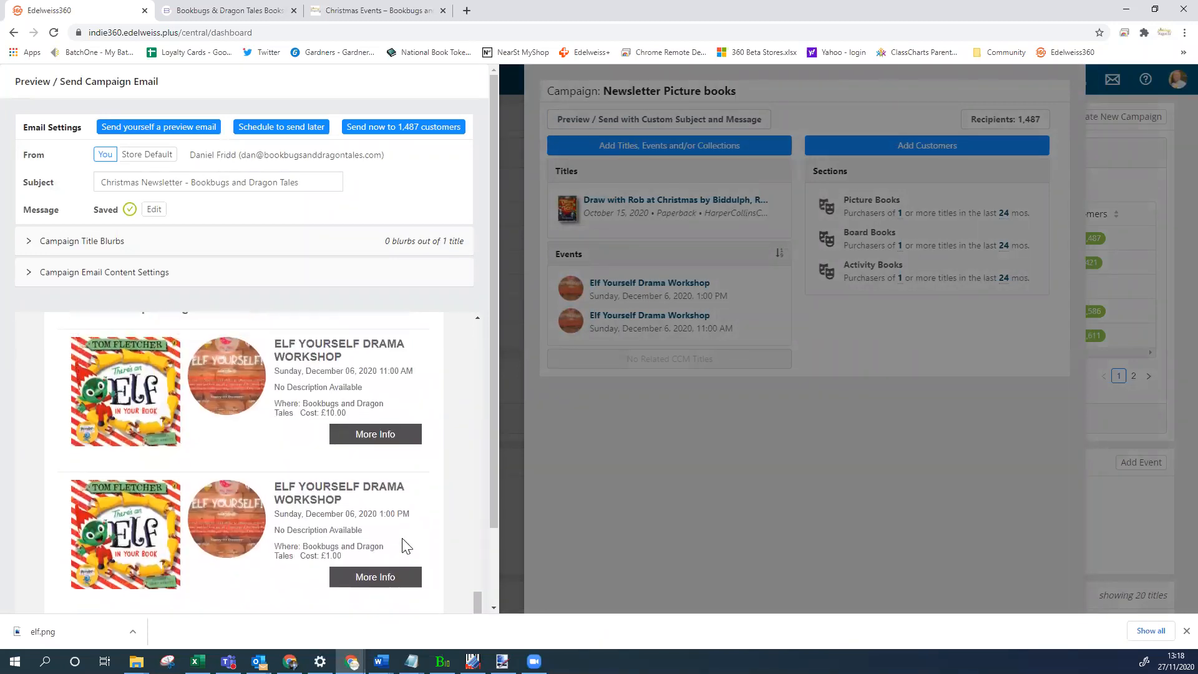
Check the web page linked from the 11:00 AM workshop, return to the email preview and close the campaign.
left_click(375, 434)
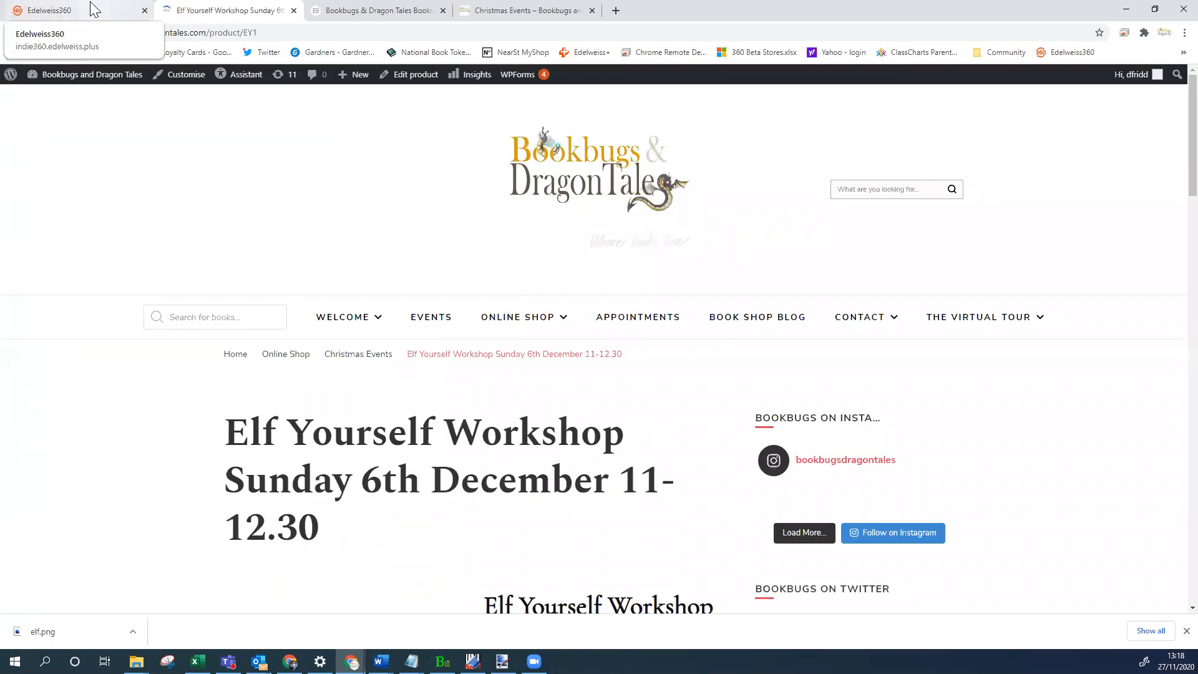
scroll(262, 350, "down", 10)
scroll(262, 350, "up", 4)
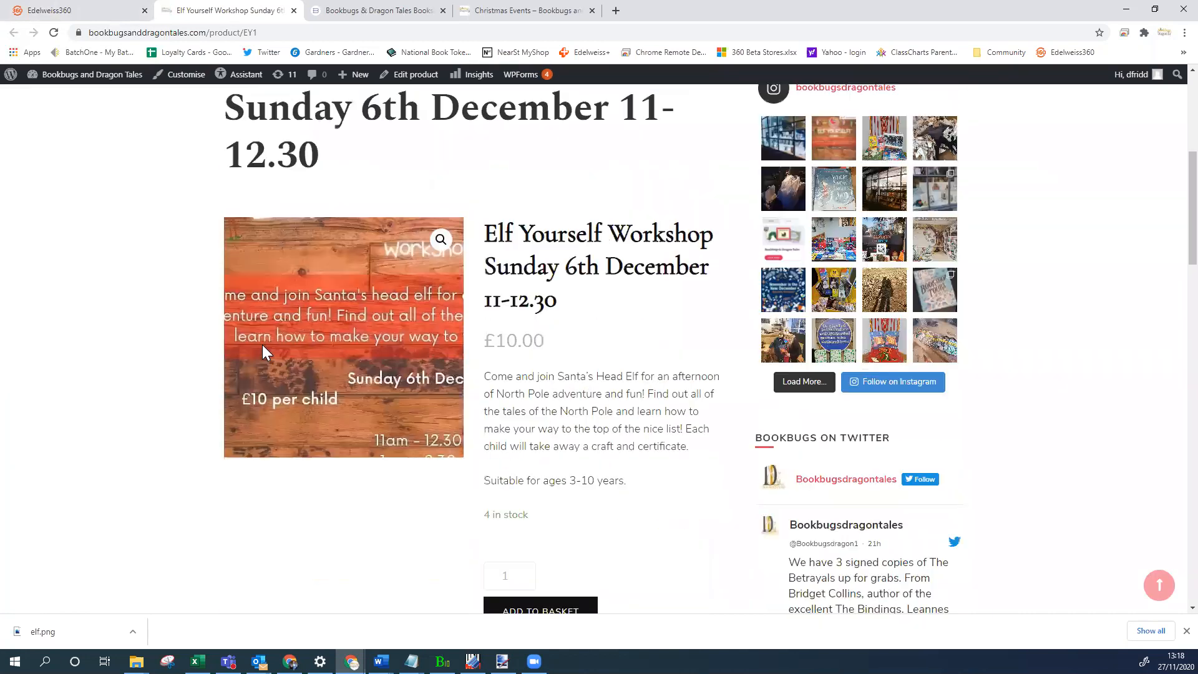
left_click(84, 11)
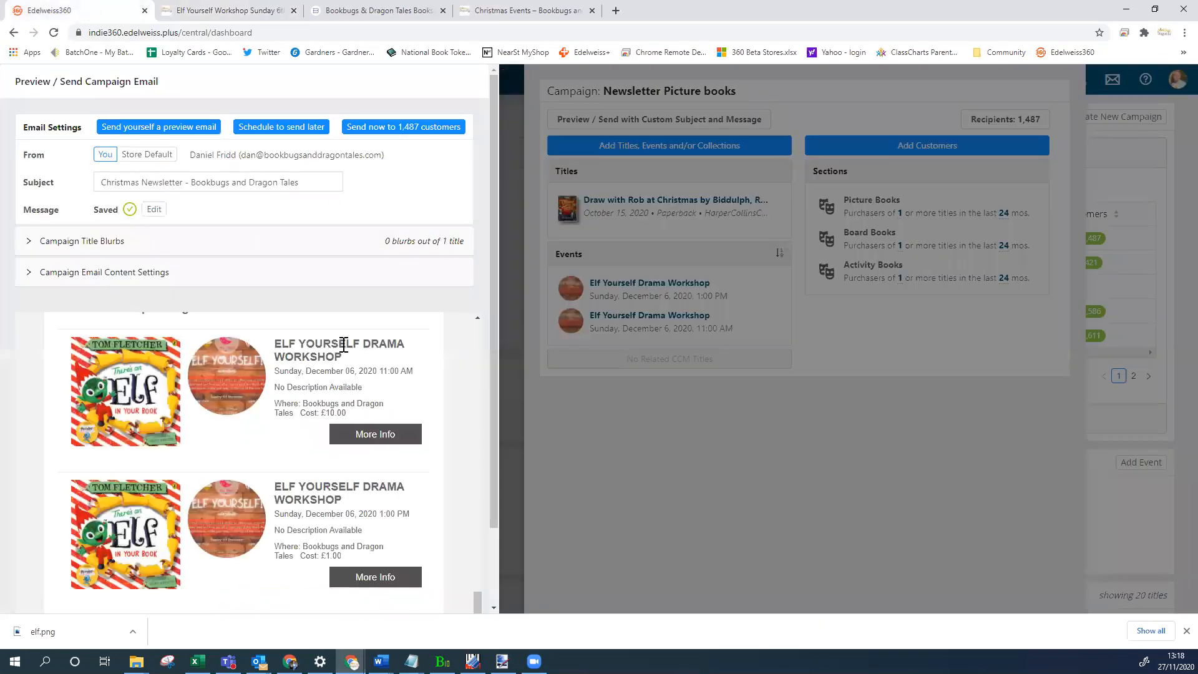
left_click(680, 470)
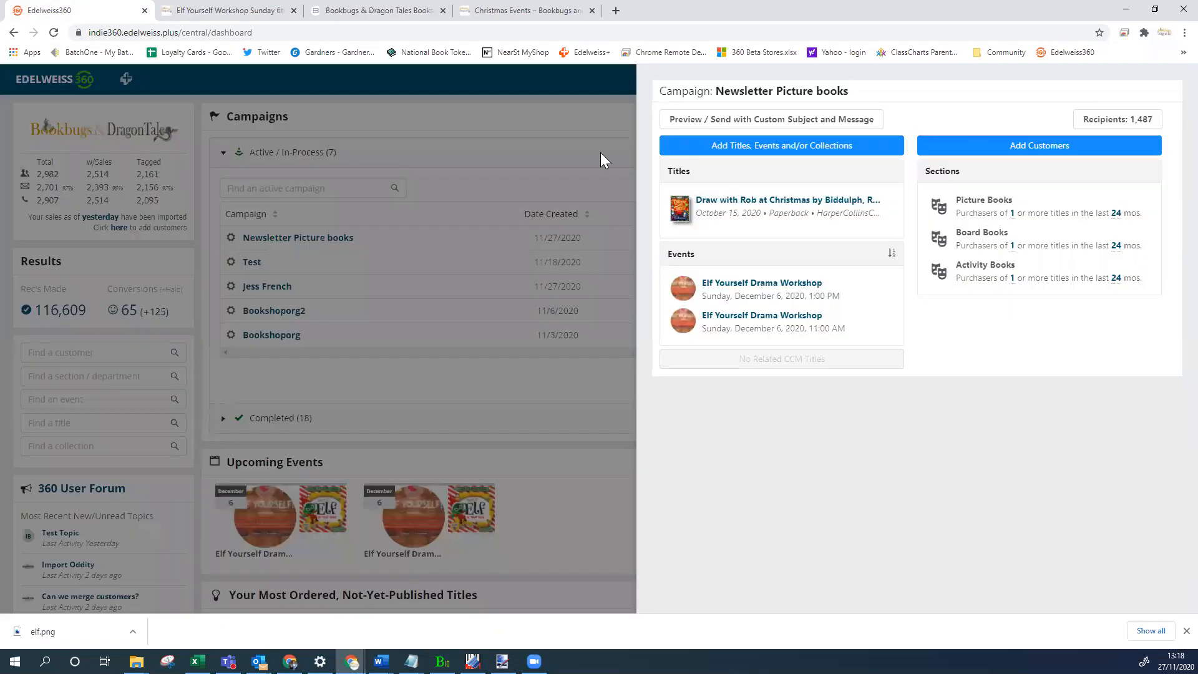
left_click(610, 122)
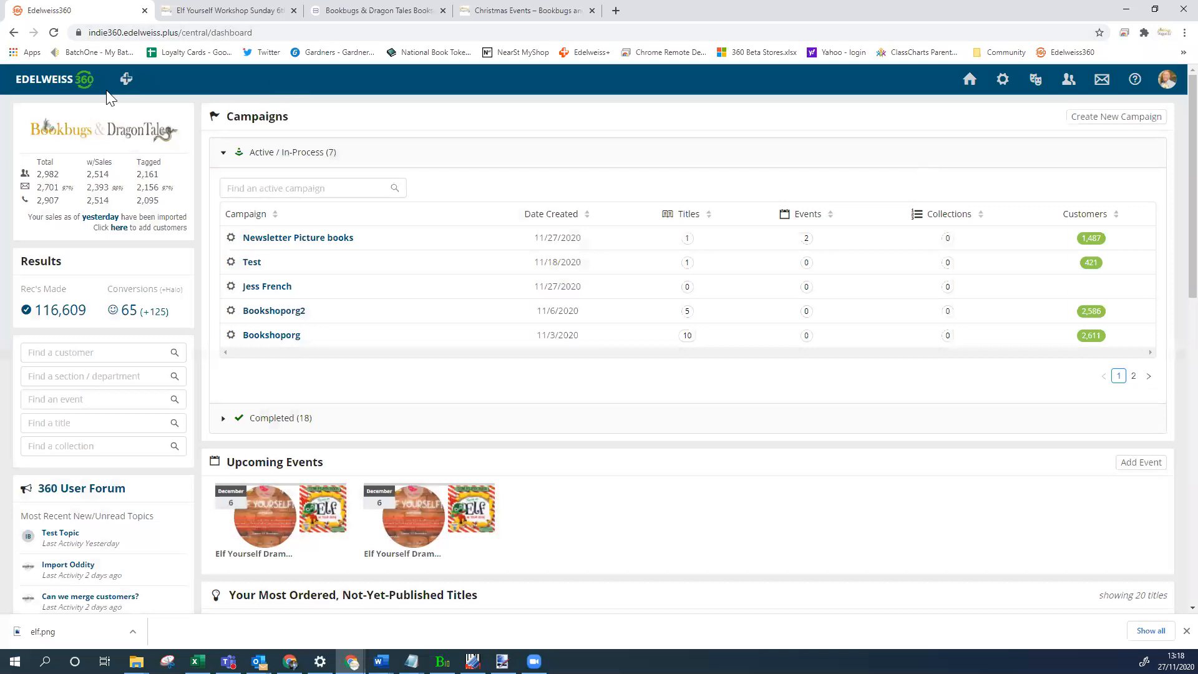
Switch to Edelweiss+ and open the Picture New and favourites collection from the recently viewed catalogues.
left_click(126, 79)
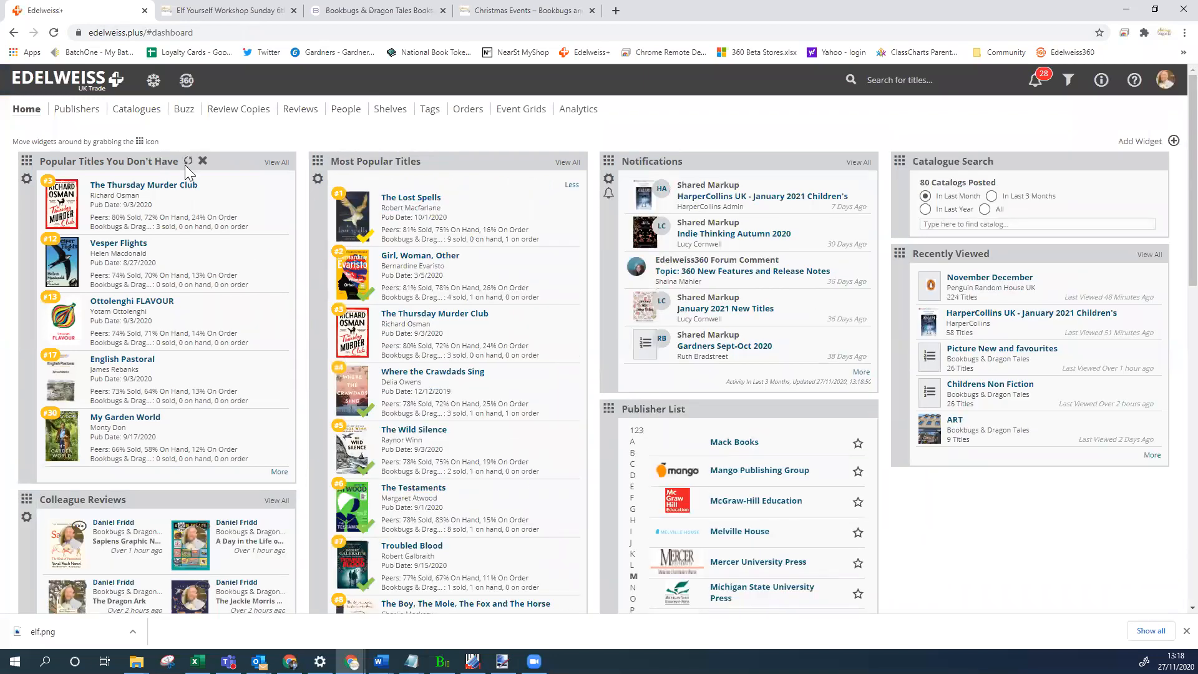
left_click(138, 114)
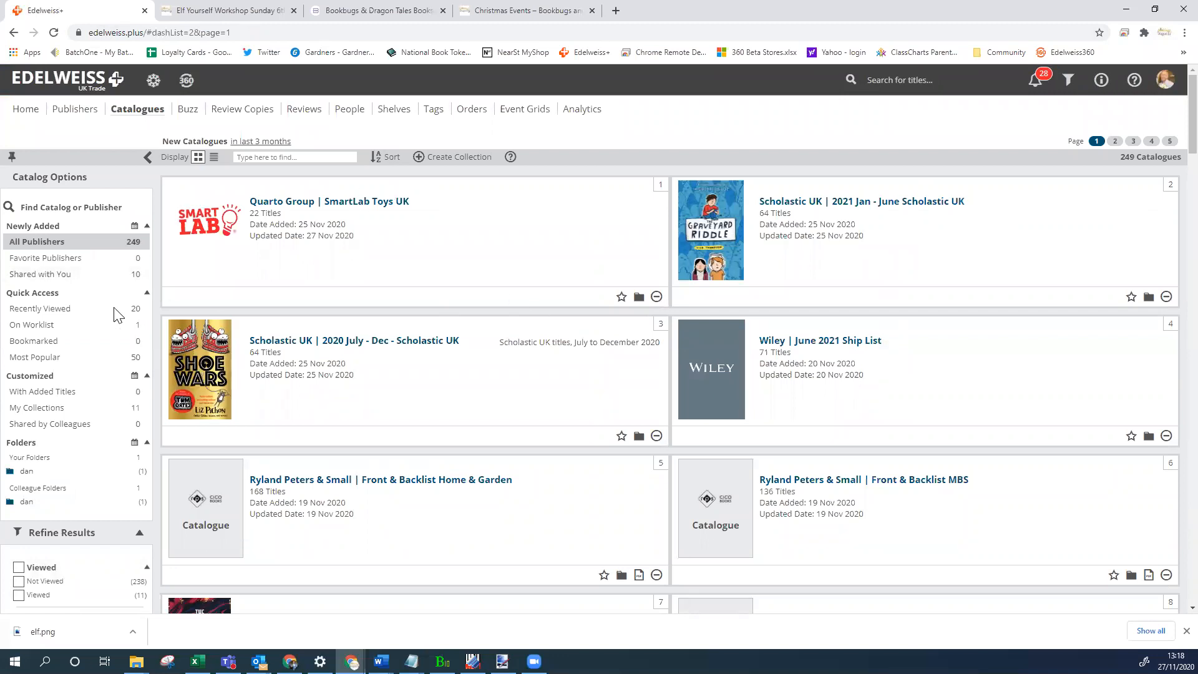
left_click(66, 308)
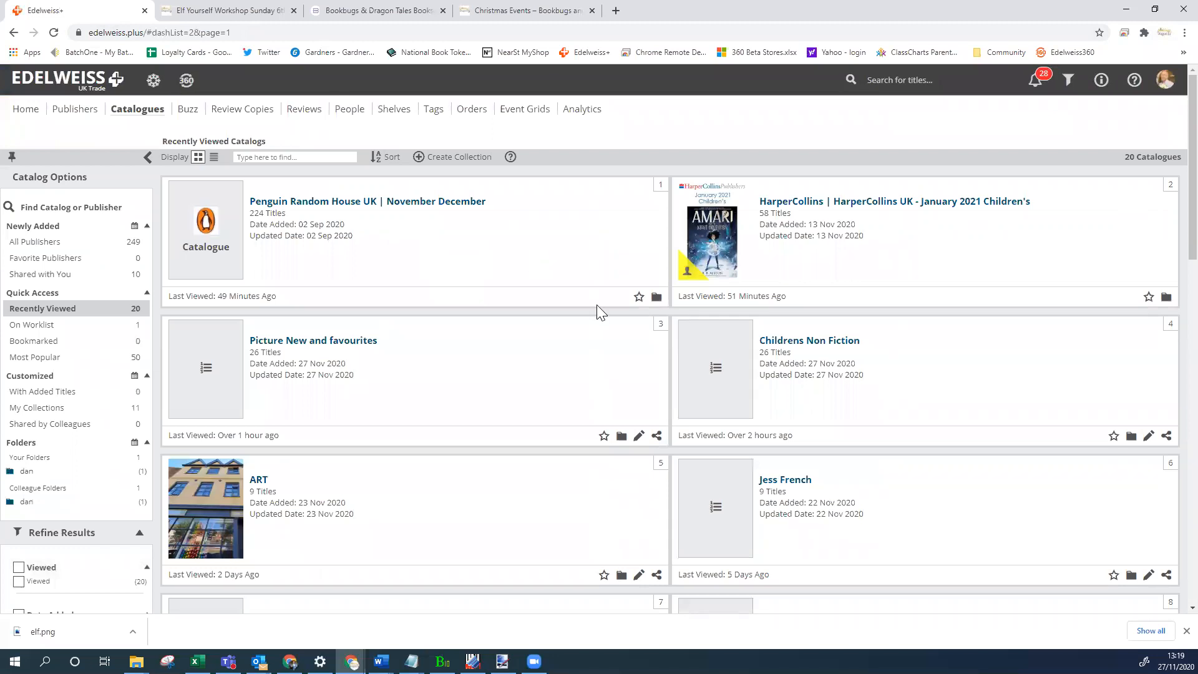
left_click(298, 341)
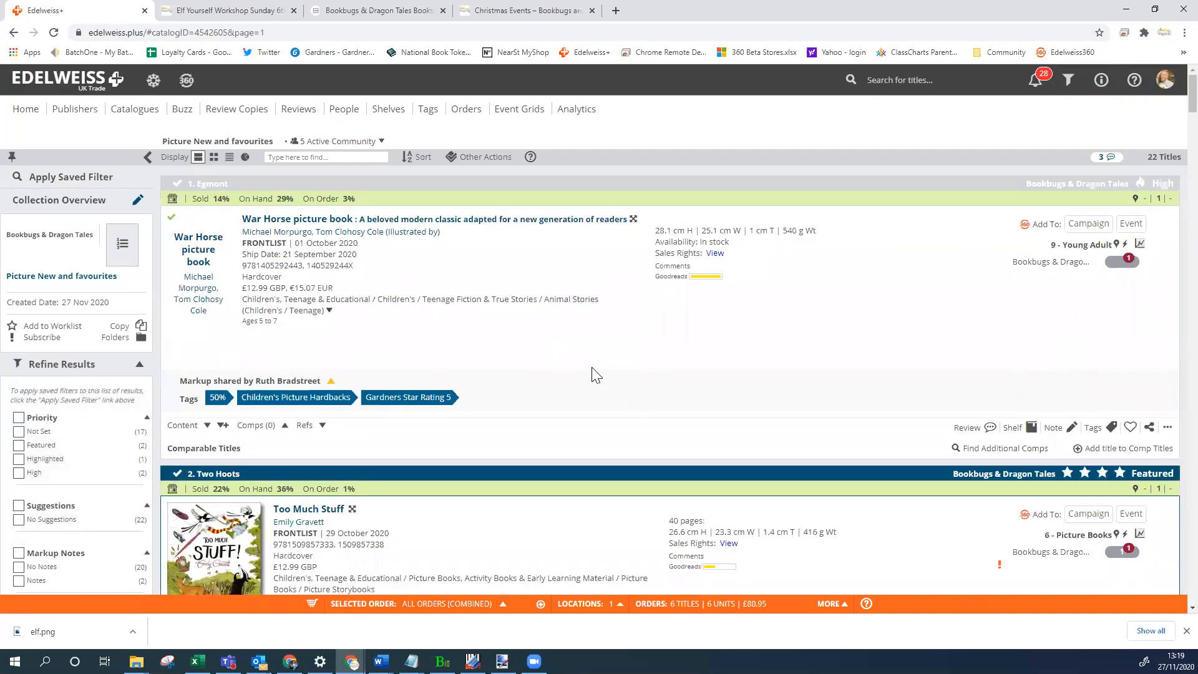
scroll(677, 436, "down", 4)
scroll(678, 437, "up", 4)
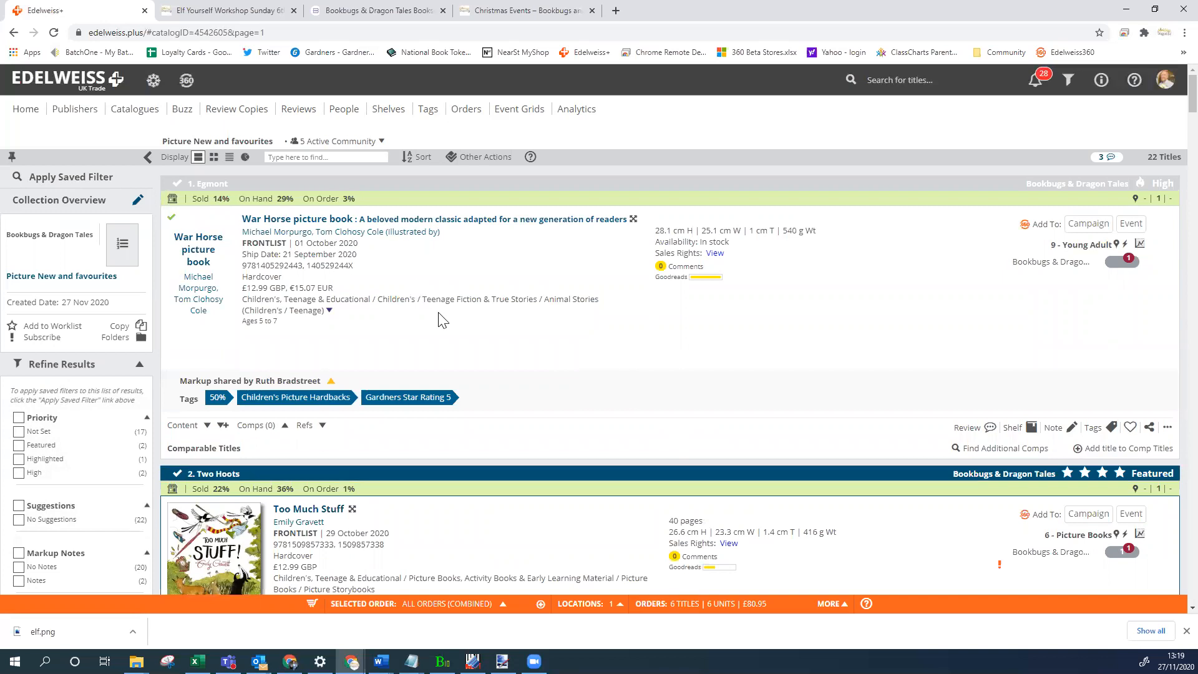
Add the title Too Much Stuff from the collection to the Newsletter Picture books campaign.
scroll(663, 336, "down", 3)
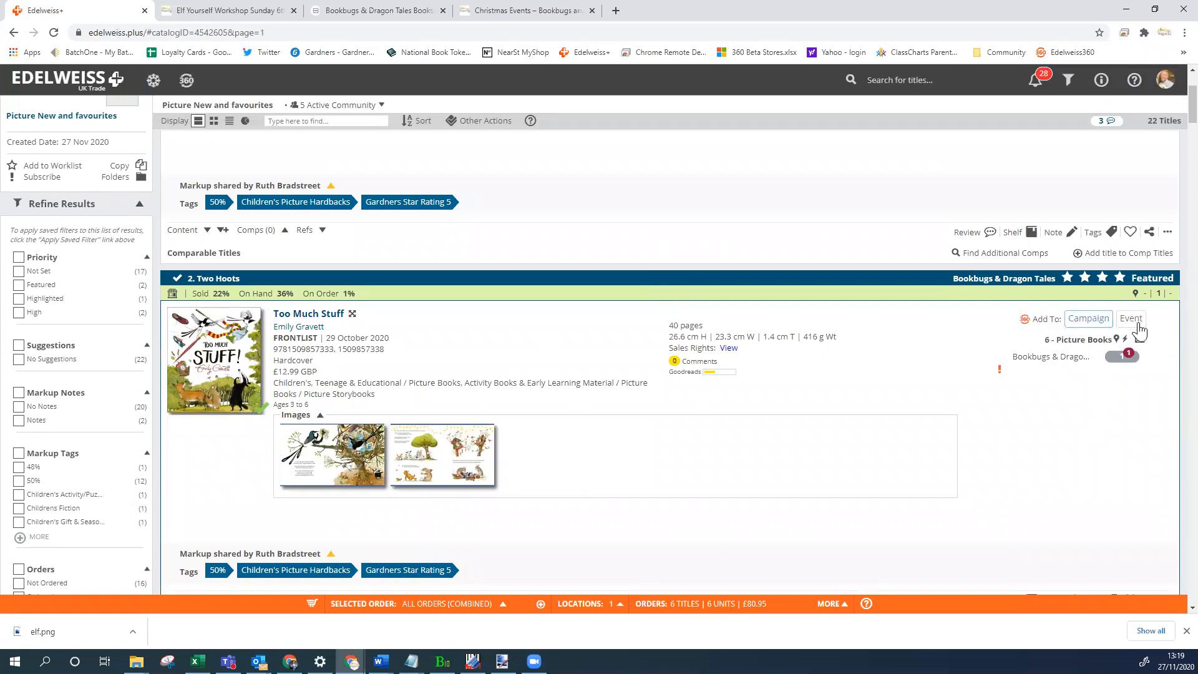
left_click(1094, 328)
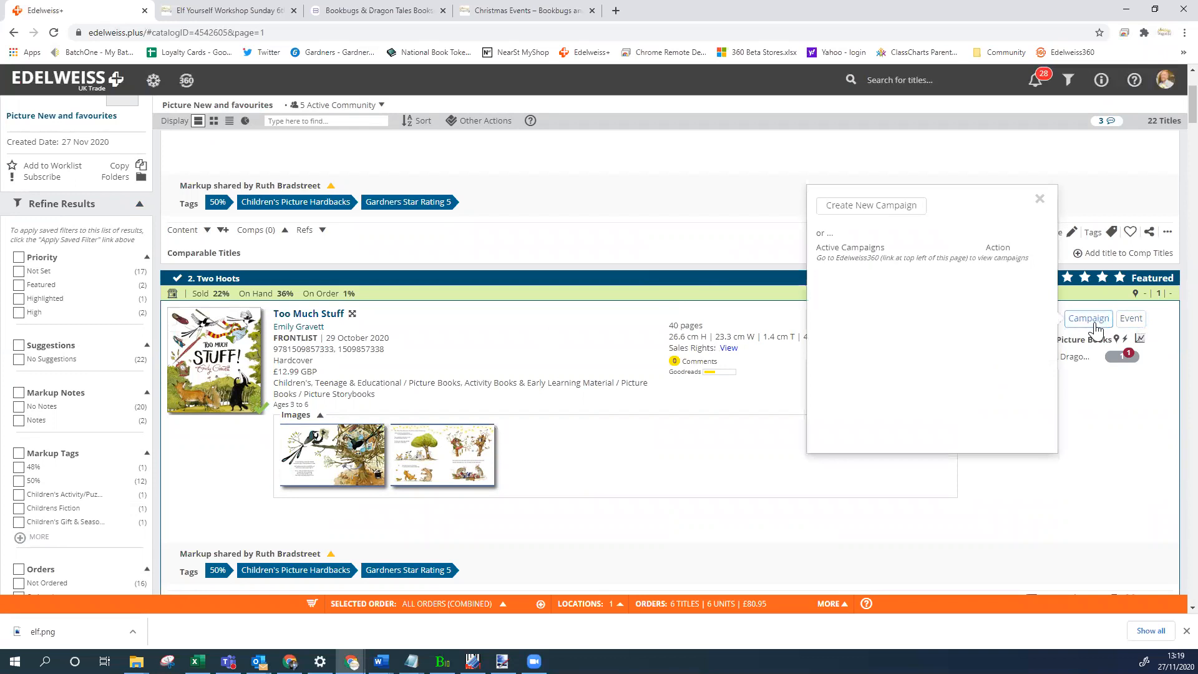
left_click(1005, 306)
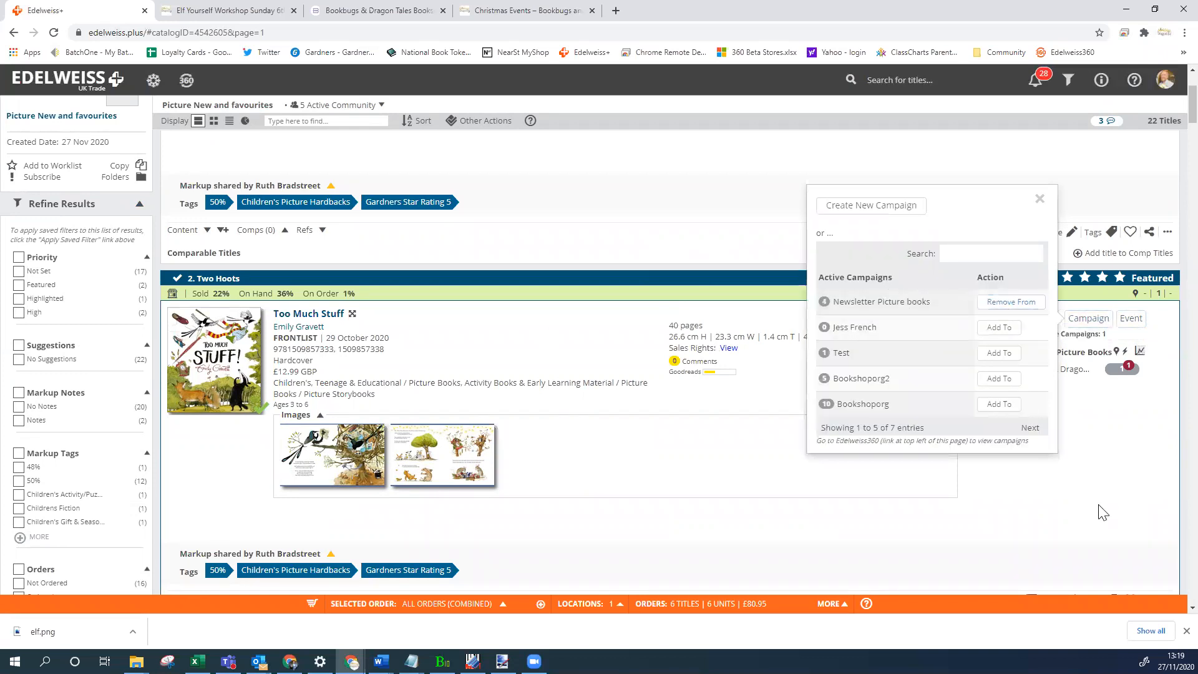
left_click(995, 455)
Add the title What We'll Build from the collection to the Newsletter Picture books campaign.
scroll(975, 395, "down", 5)
scroll(968, 350, "down", 3)
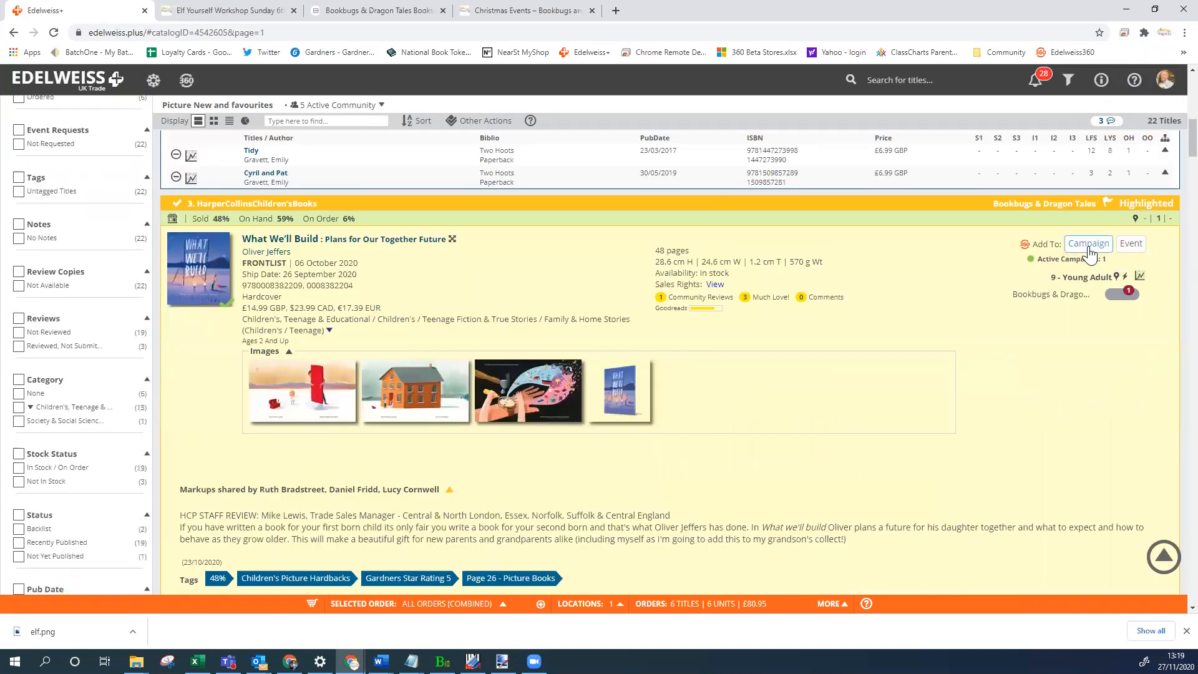
left_click(1089, 248)
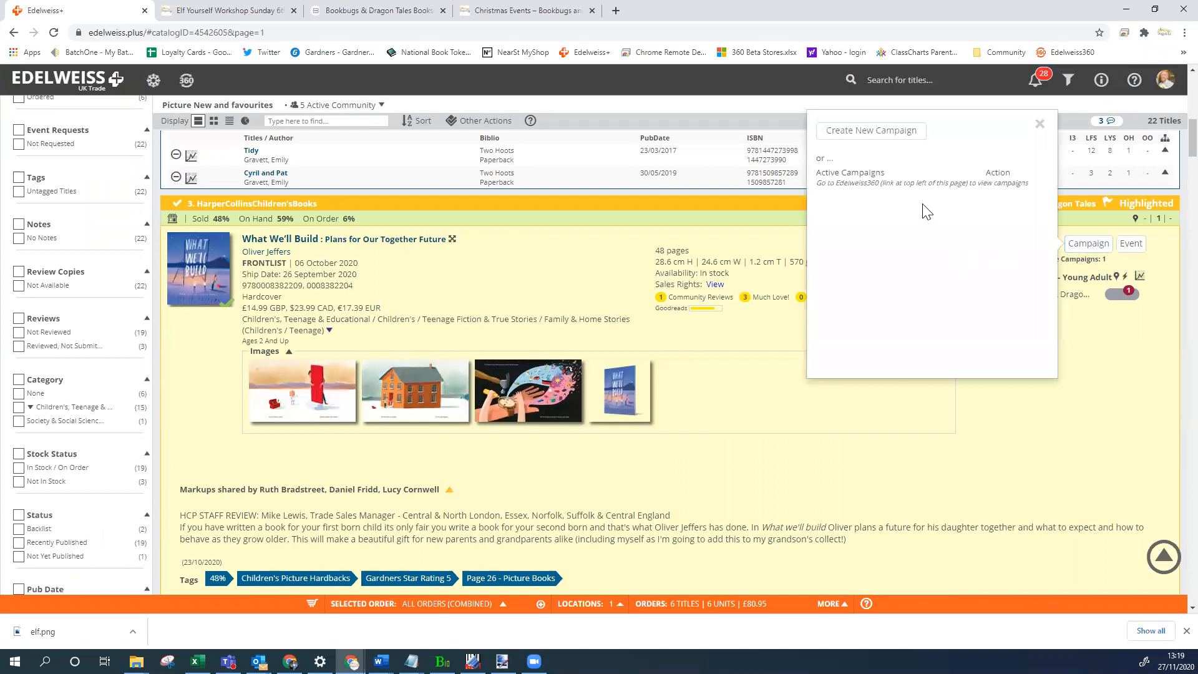
left_click(999, 227)
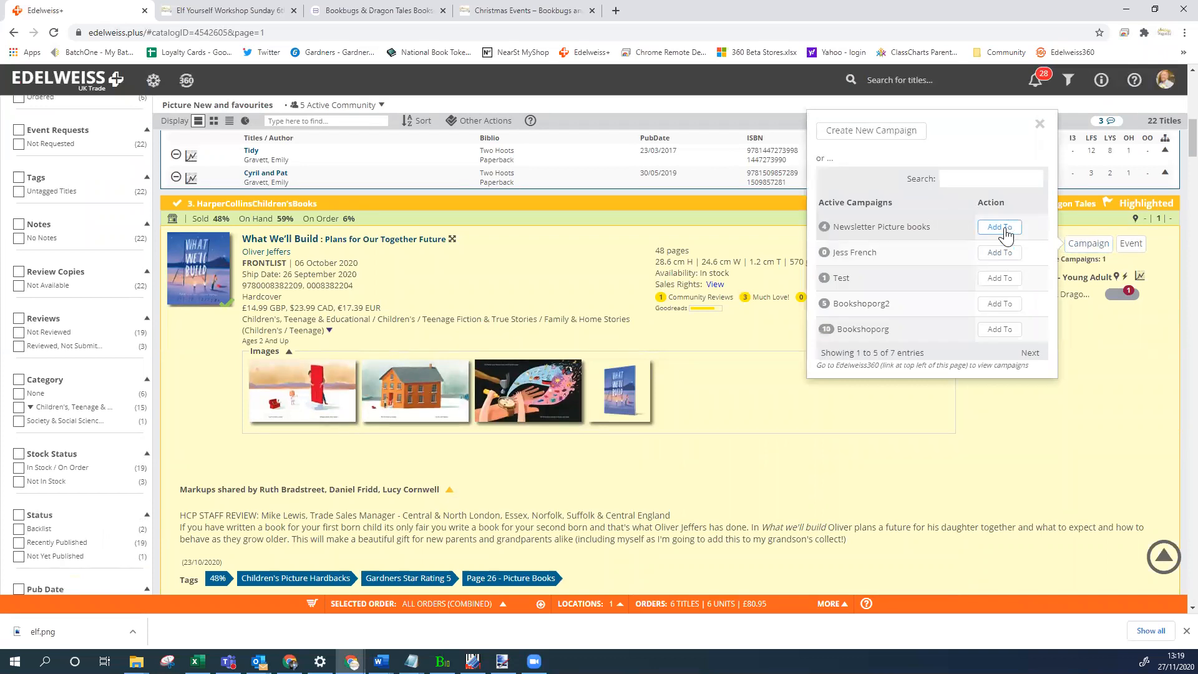
Add the titles Farmyard Tales: Poppy and Sam's Christmas and Where Snow Angels Go to the Newsletter Picture books campaign.
scroll(1130, 440, "down", 15)
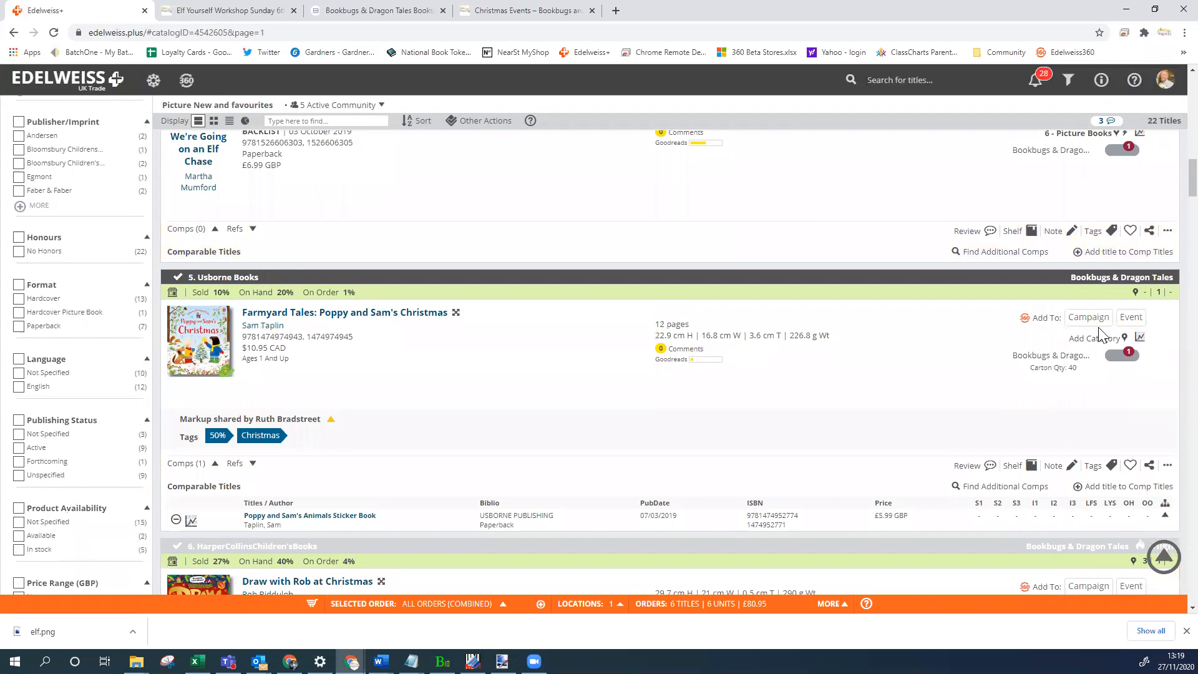
left_click(1101, 322)
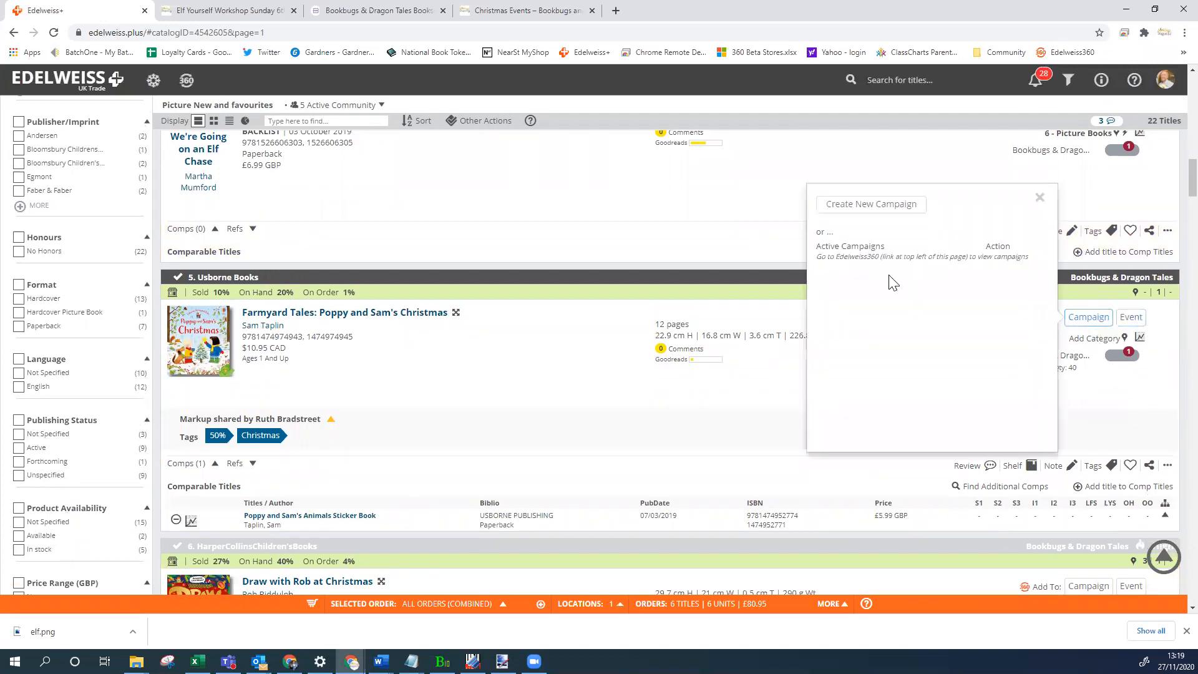
left_click(1000, 301)
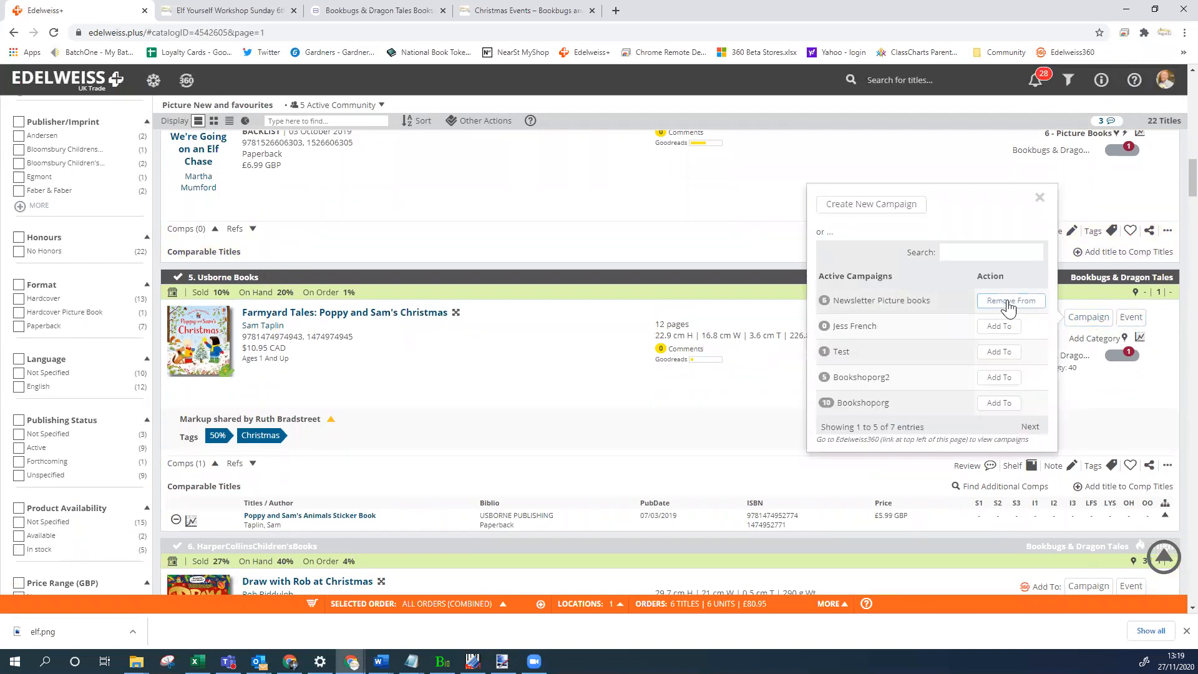
scroll(1107, 383, "down", 5)
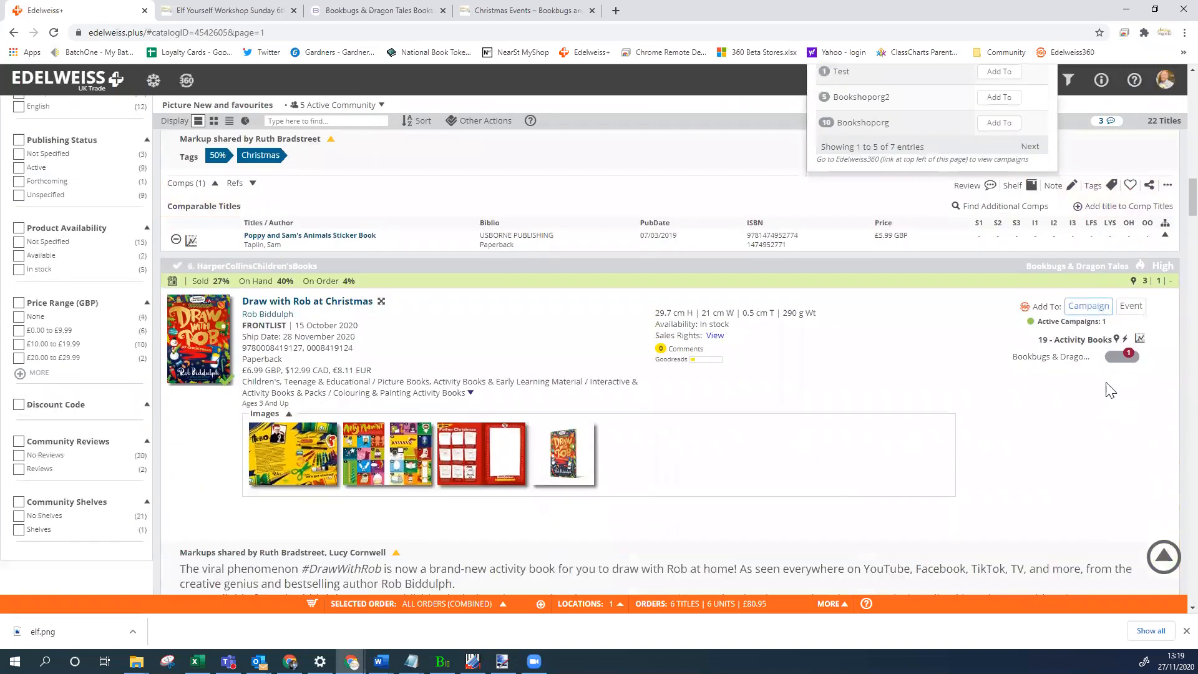
scroll(1057, 421, "down", 6)
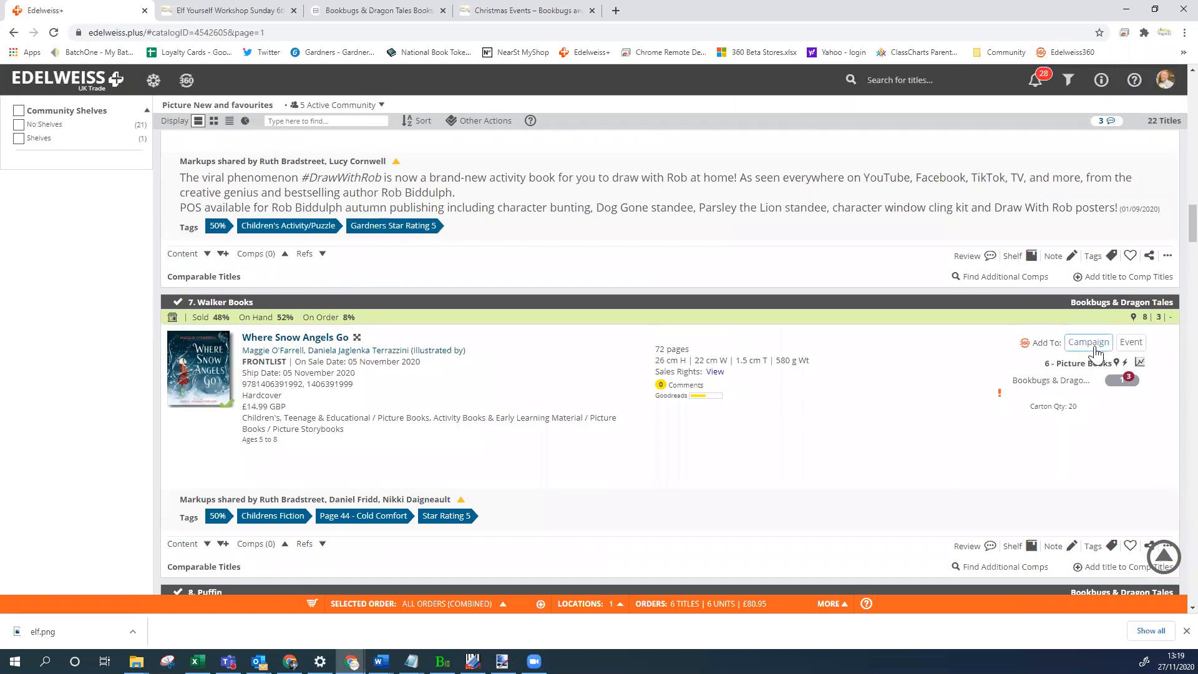
left_click(1093, 348)
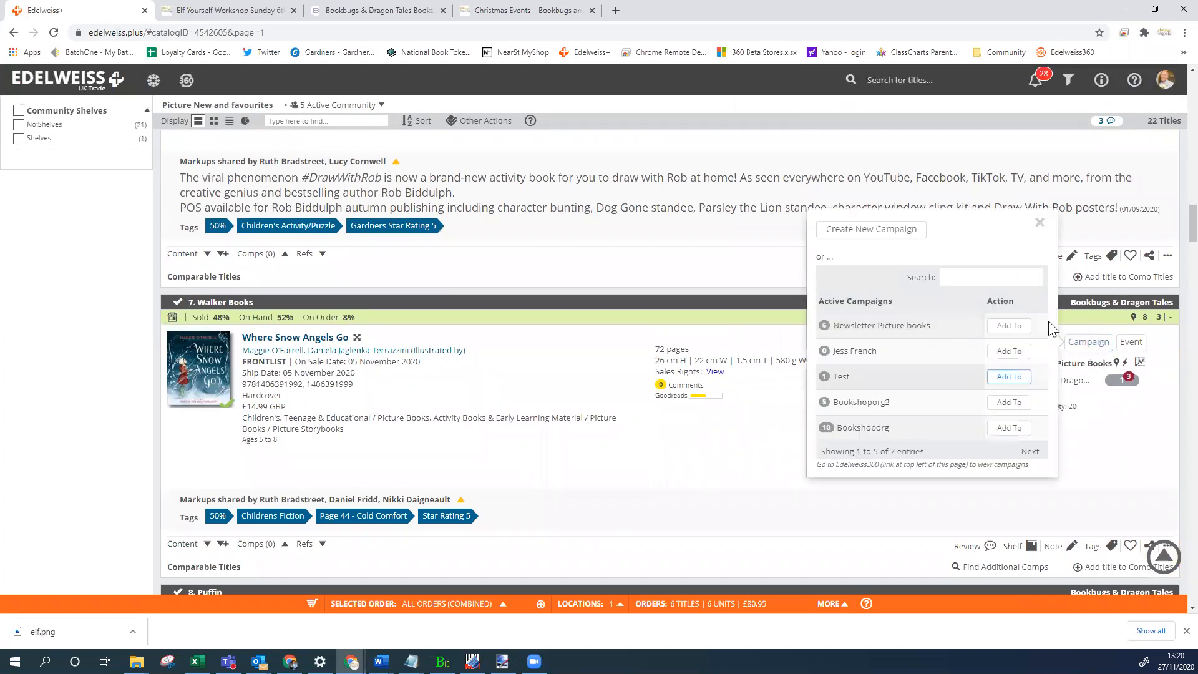
left_click(1009, 325)
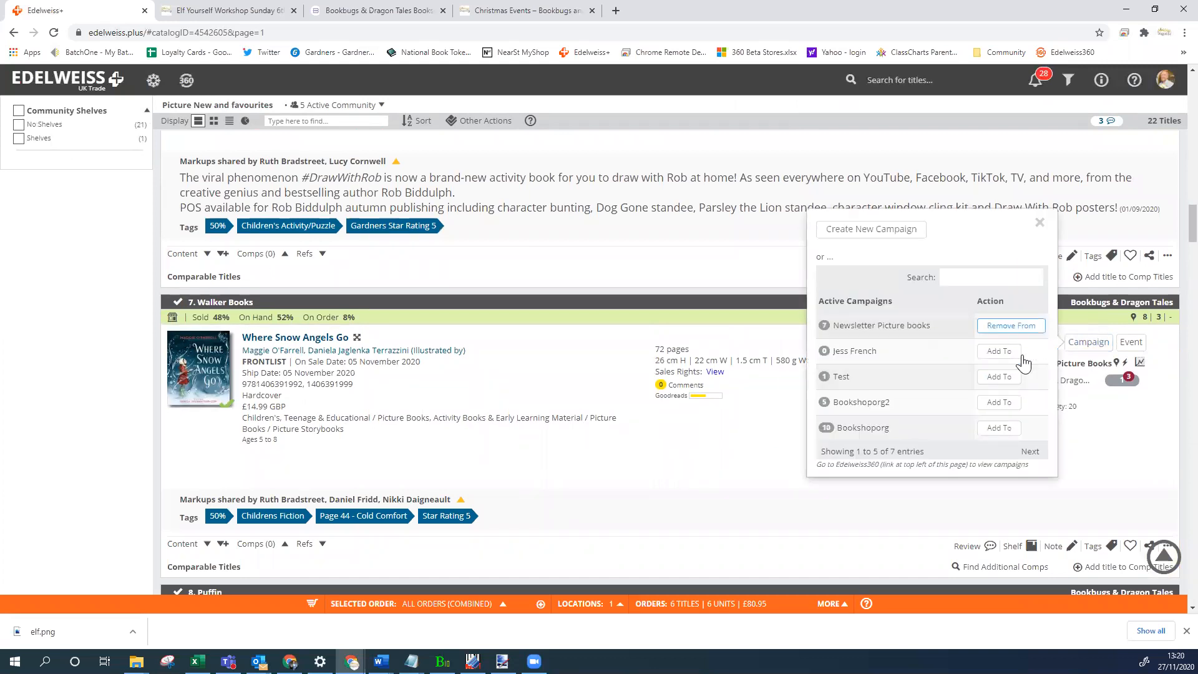
left_click(1104, 447)
Add the Puffin titles Snow Day and The Empty Stocking to the Newsletter Picture books campaign.
scroll(1101, 449, "down", 7)
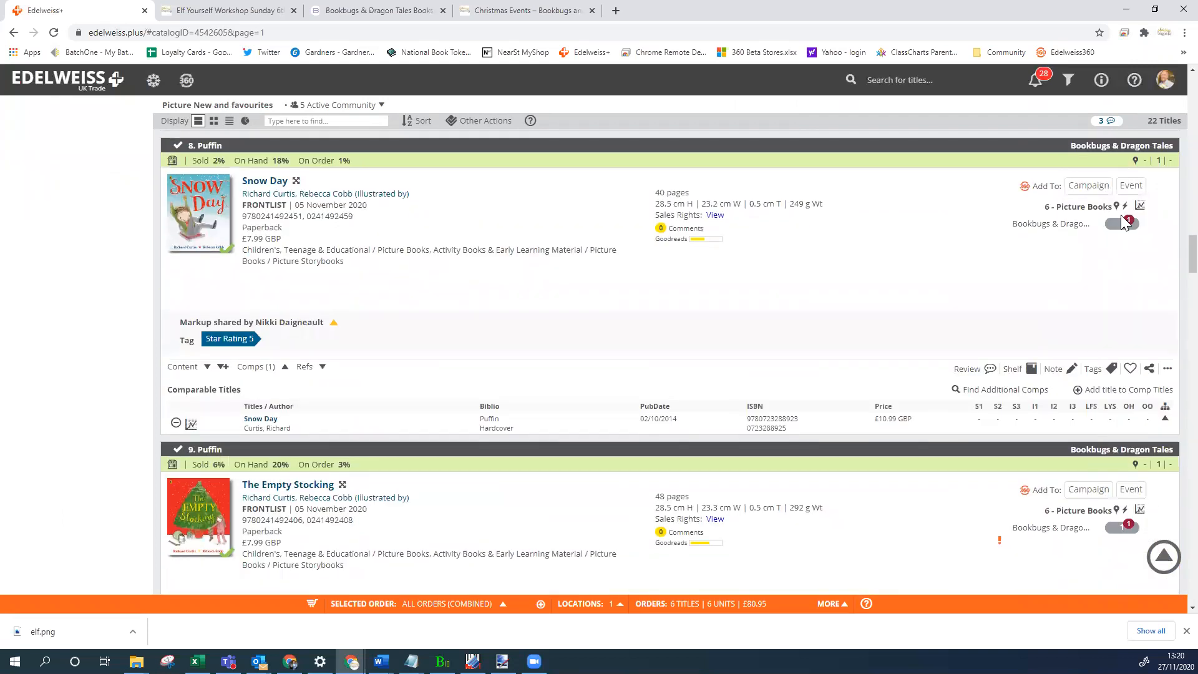
left_click(1087, 185)
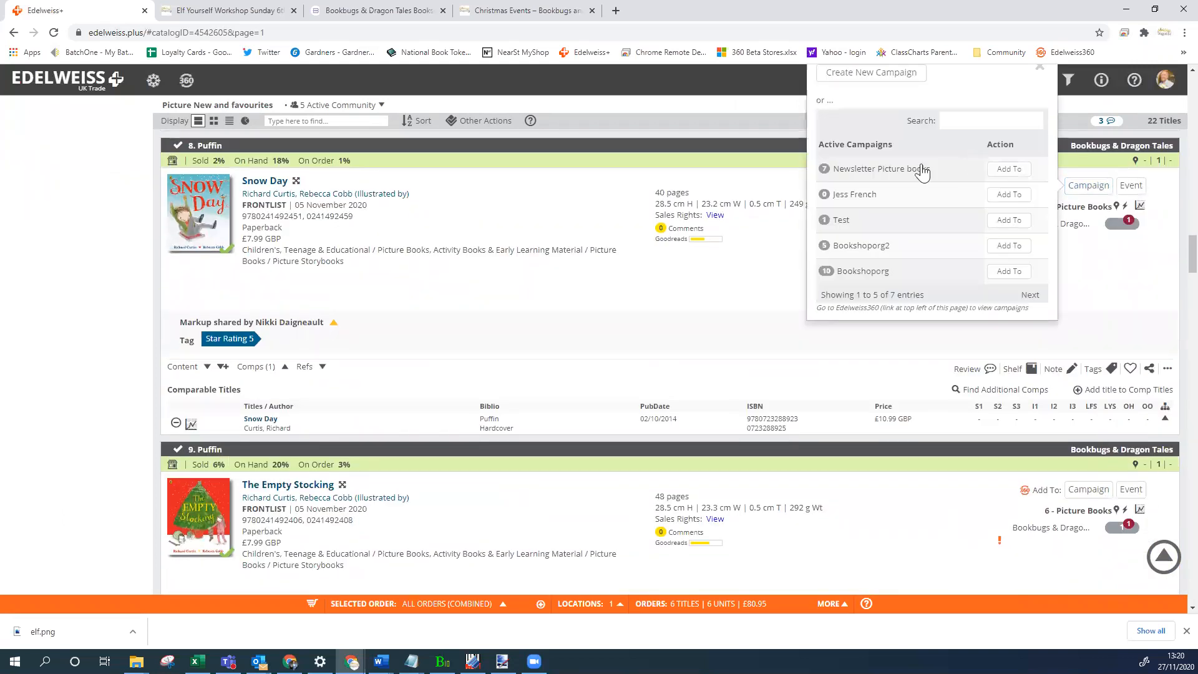
left_click(1009, 170)
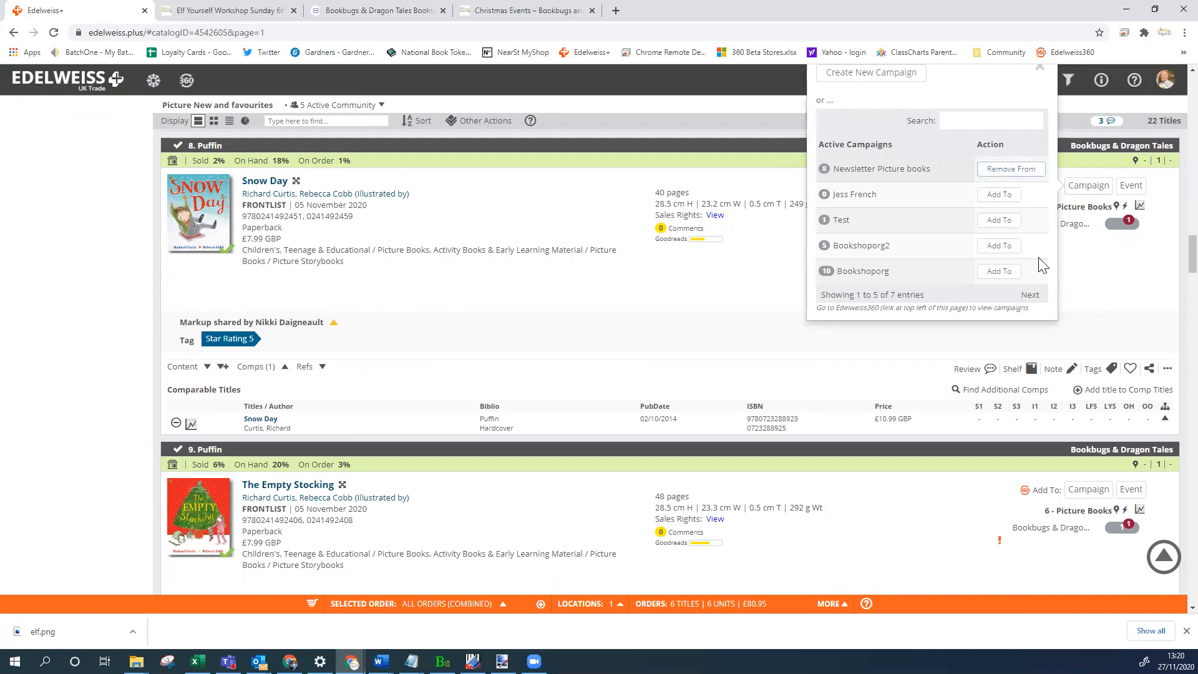
left_click(1096, 284)
scroll(1097, 285, "down", 3)
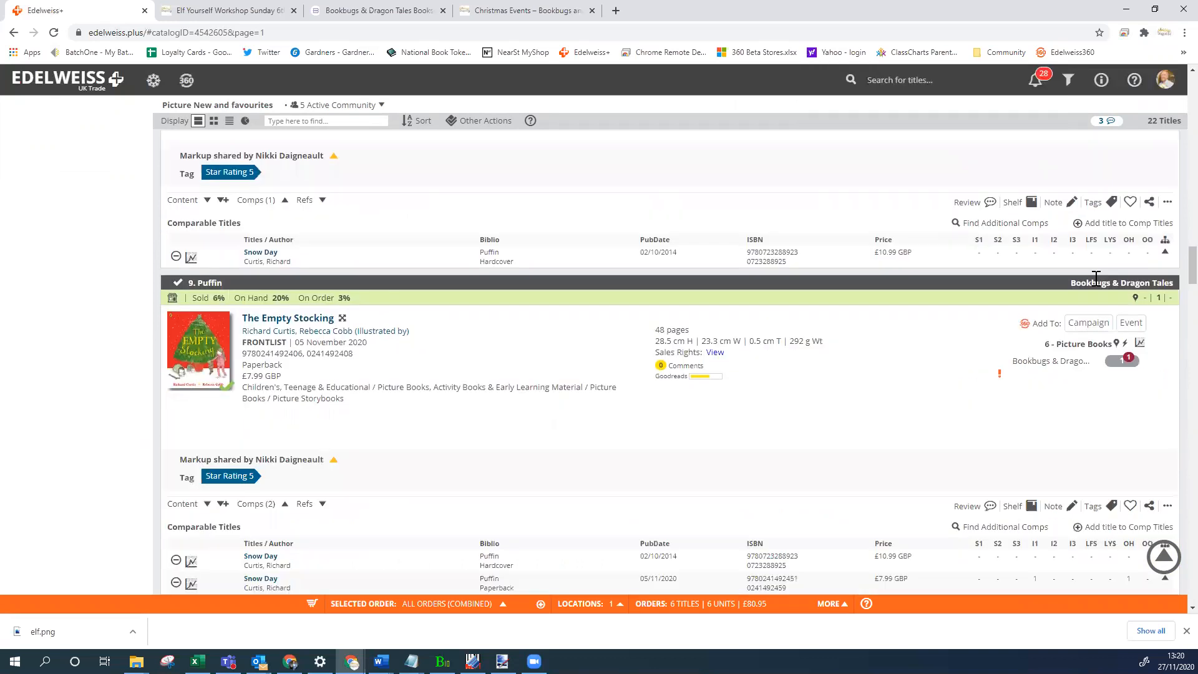
left_click(1082, 333)
left_click(1009, 307)
left_click(1097, 412)
Add the titles While We Can't Hug and Coming to England to the Newsletter Picture books campaign.
scroll(1098, 412, "down", 5)
scroll(1097, 411, "down", 4)
scroll(1096, 408, "up", 2)
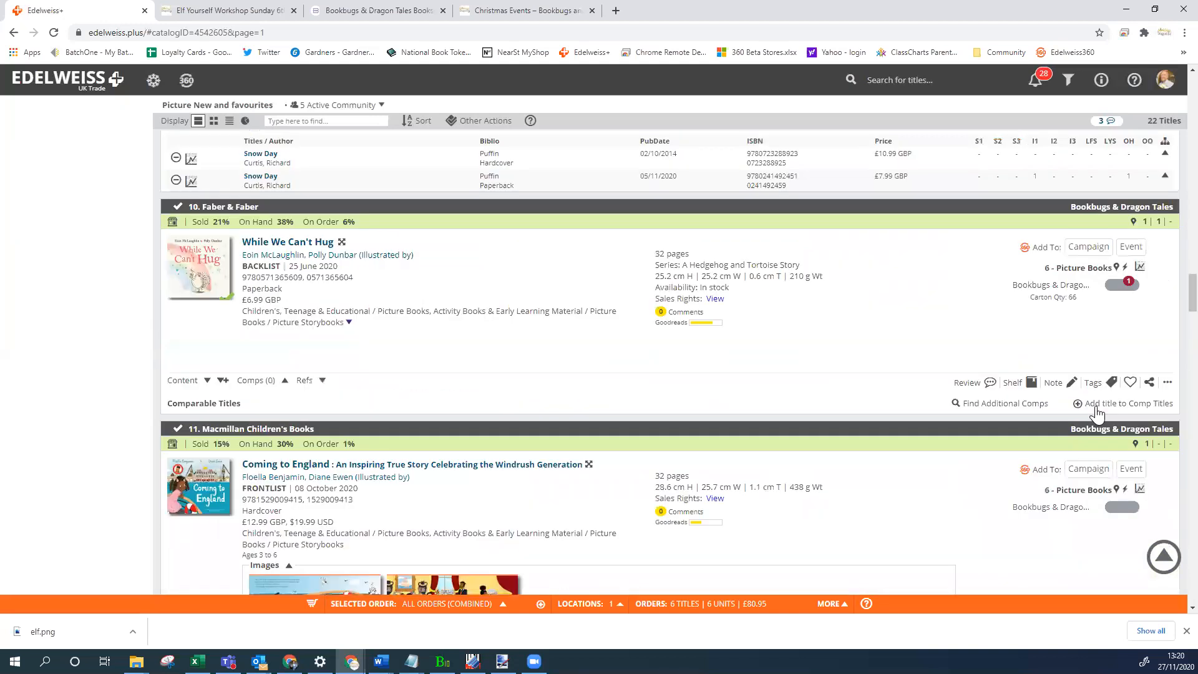
left_click(1089, 247)
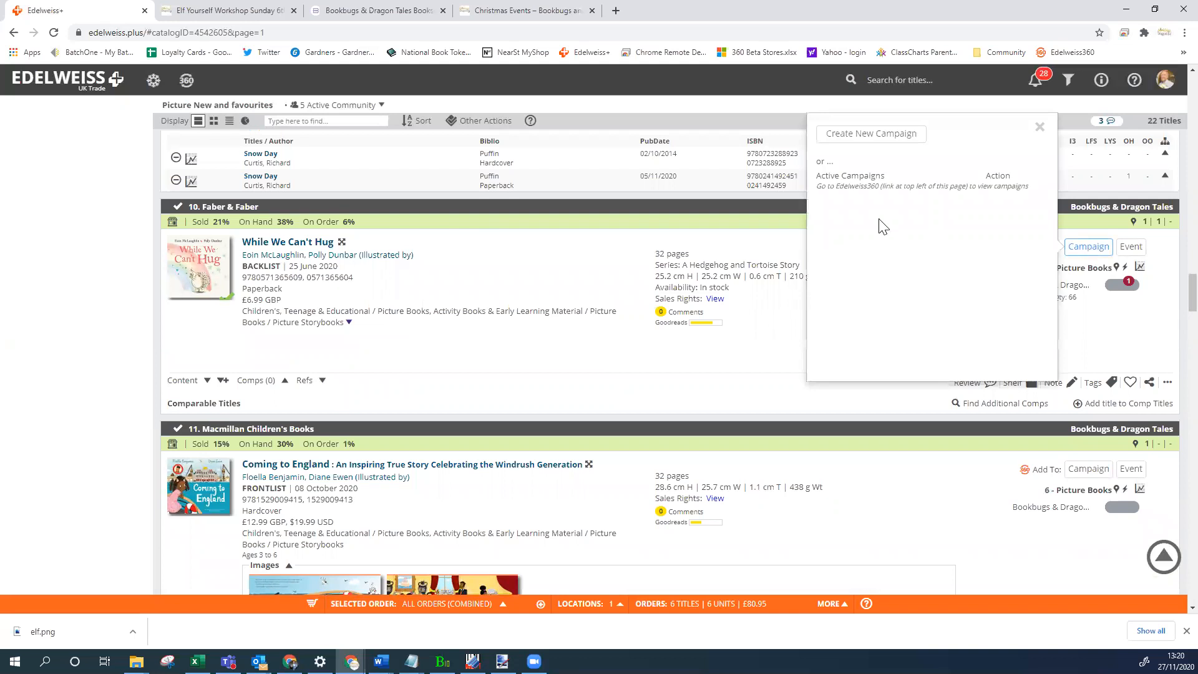
left_click(1002, 230)
left_click(1149, 356)
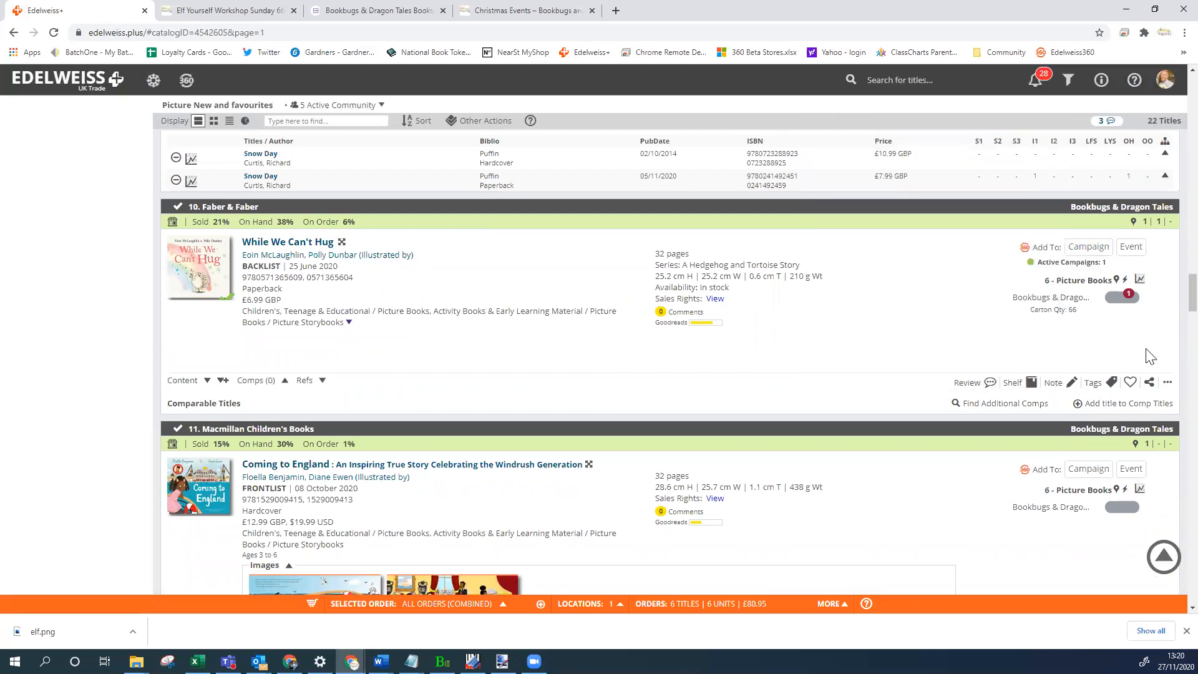
scroll(973, 372, "down", 3)
left_click(1086, 302)
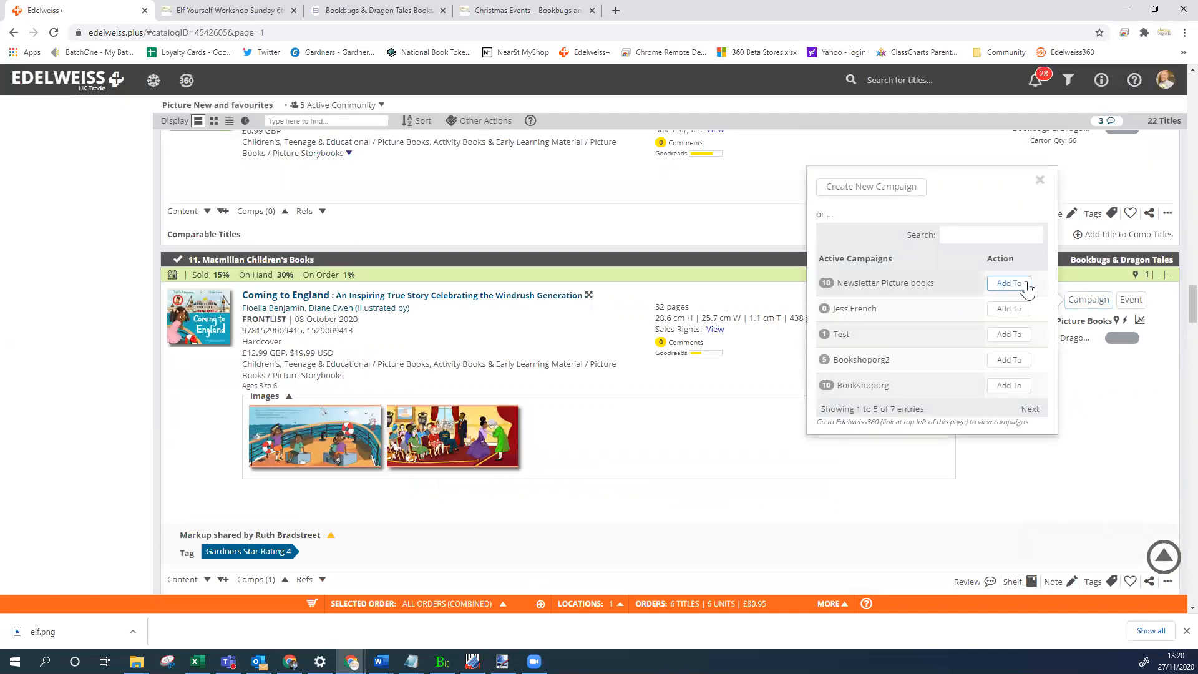
left_click(1075, 424)
Add the titles Freedom, We Sing and Arlo The Lion Who Couldn't Sleep to the Newsletter Picture books campaign.
scroll(1075, 424, "down", 8)
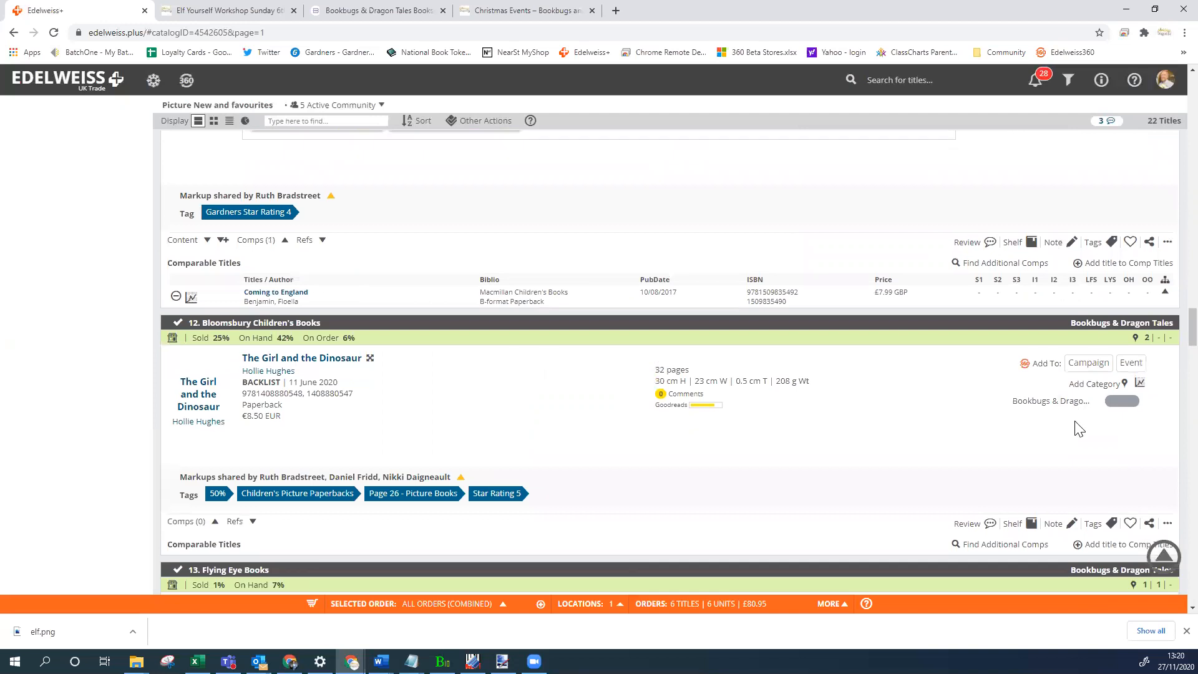
scroll(1075, 421, "down", 3)
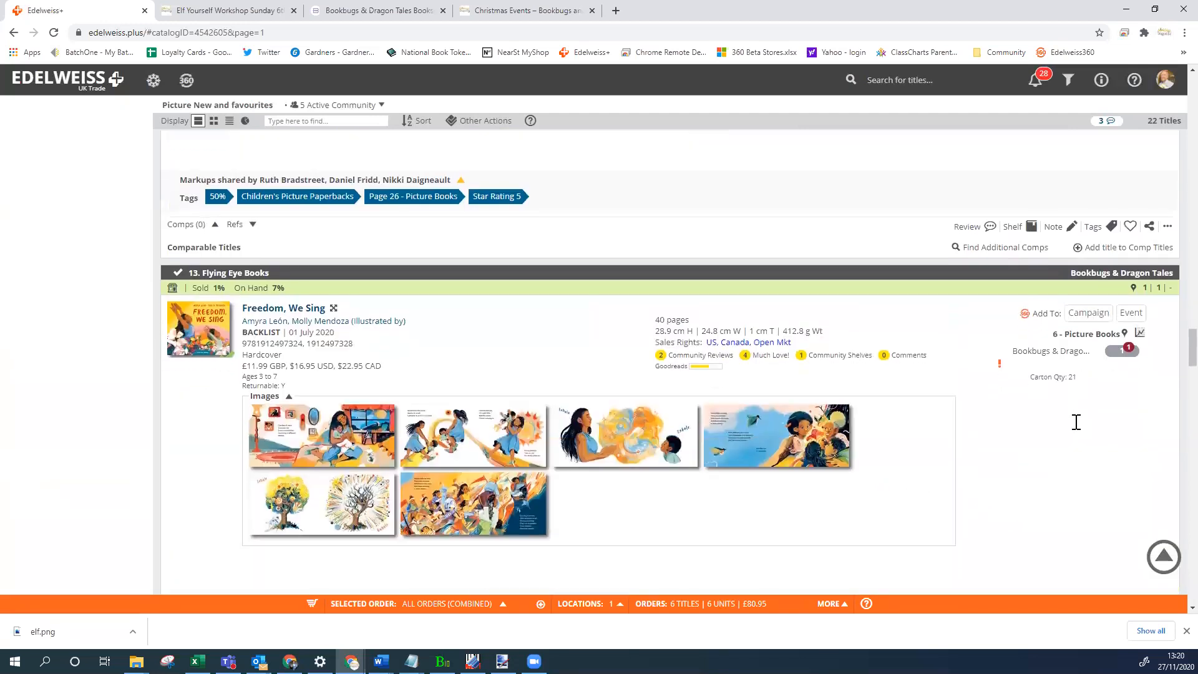
left_click(1087, 299)
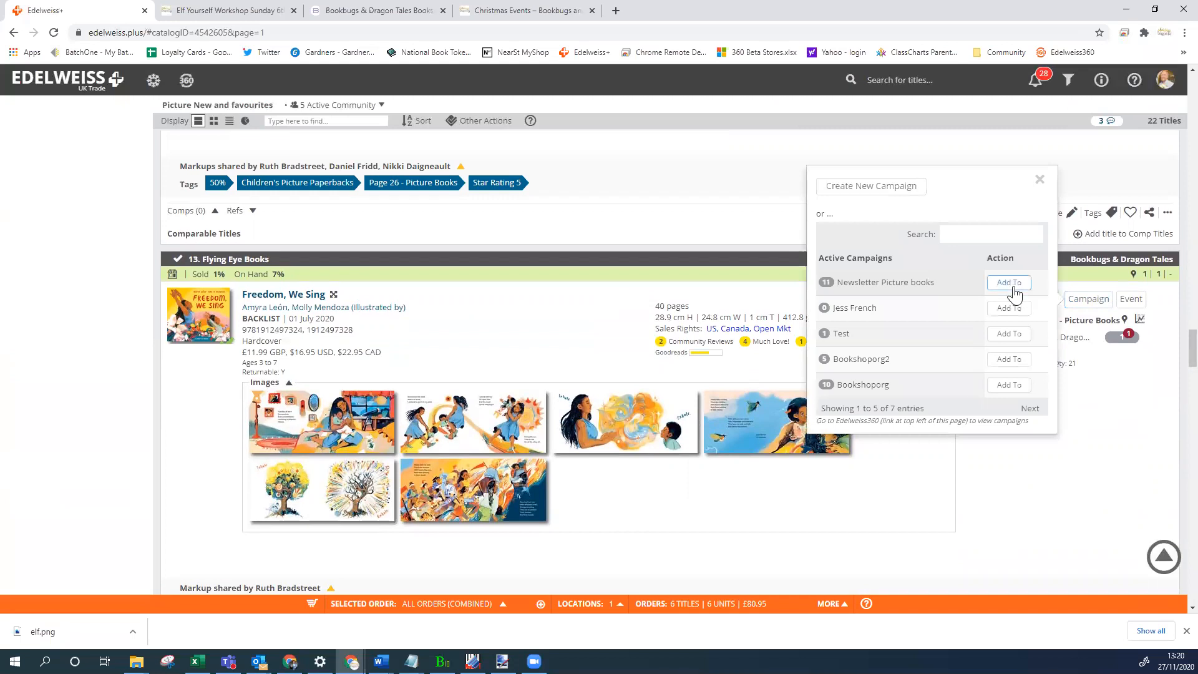
left_click(1008, 282)
scroll(1102, 354, "down", 8)
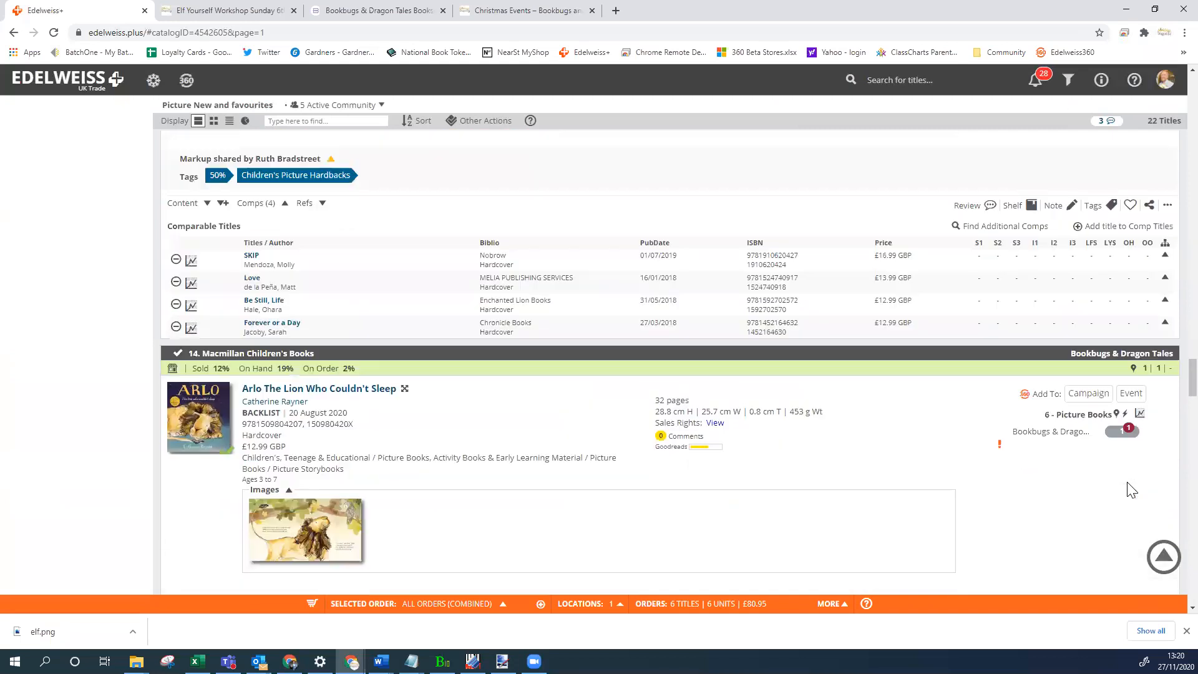
left_click(1088, 232)
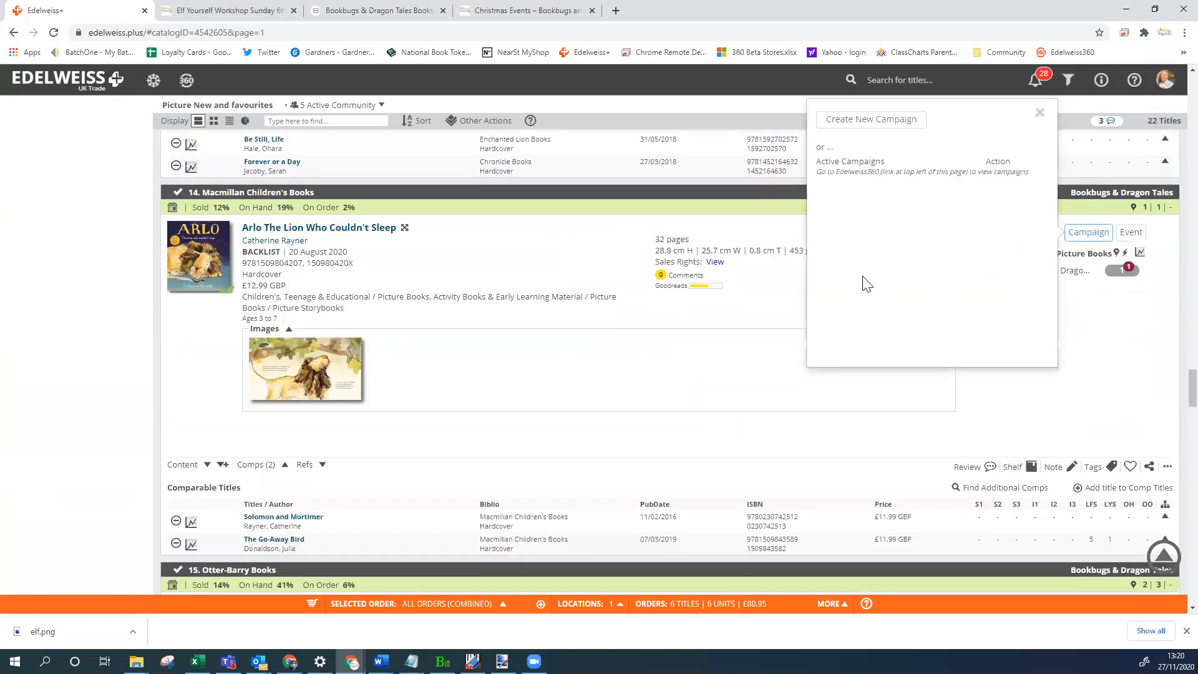
left_click(994, 225)
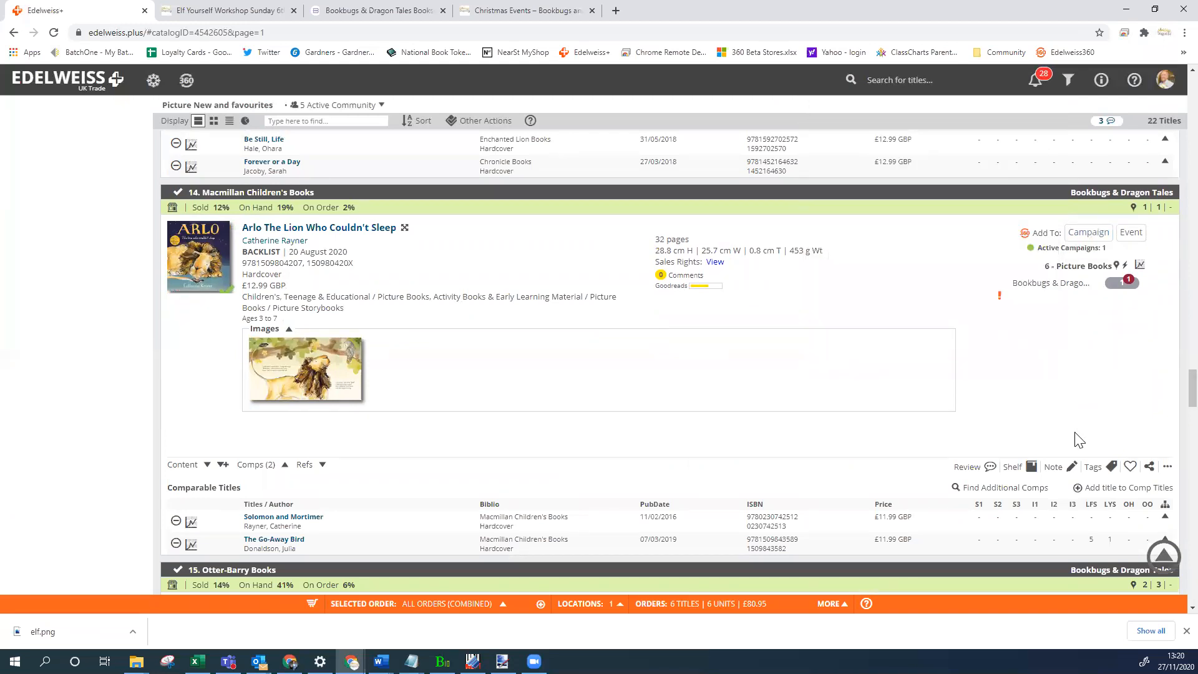
Add the titles The Jackie Morris Book of Classic Nursery Rhymes and The Dragon Ark to the Newsletter Picture books campaign.
scroll(1079, 440, "down", 6)
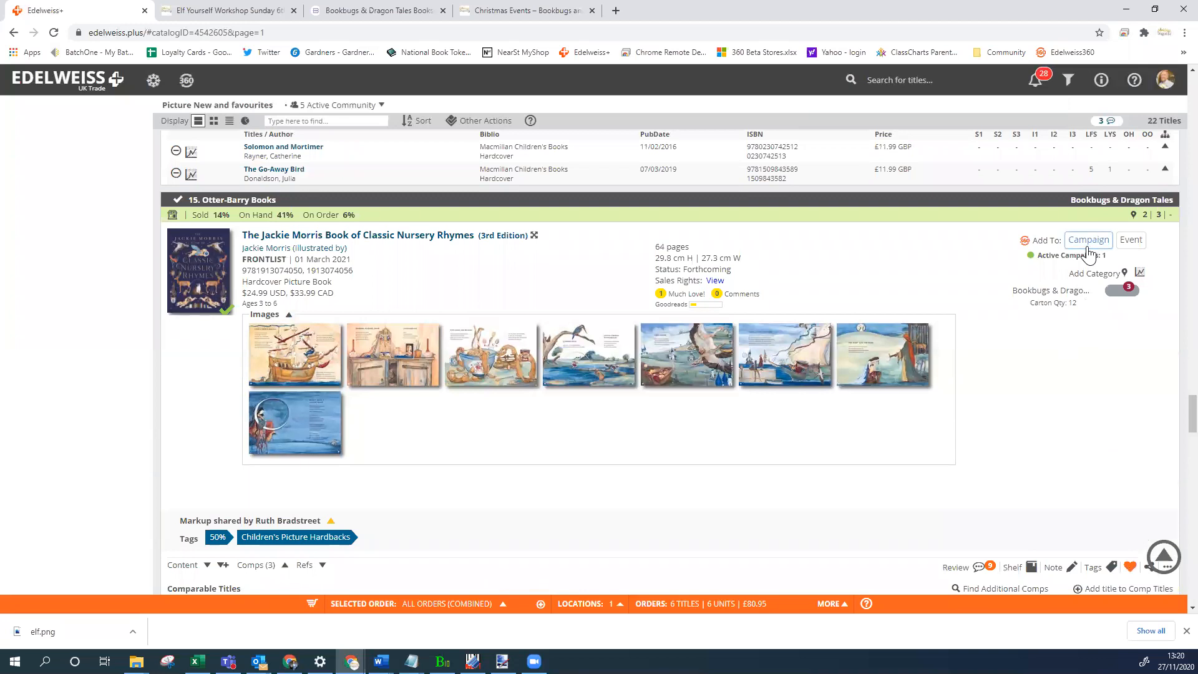
left_click(1087, 240)
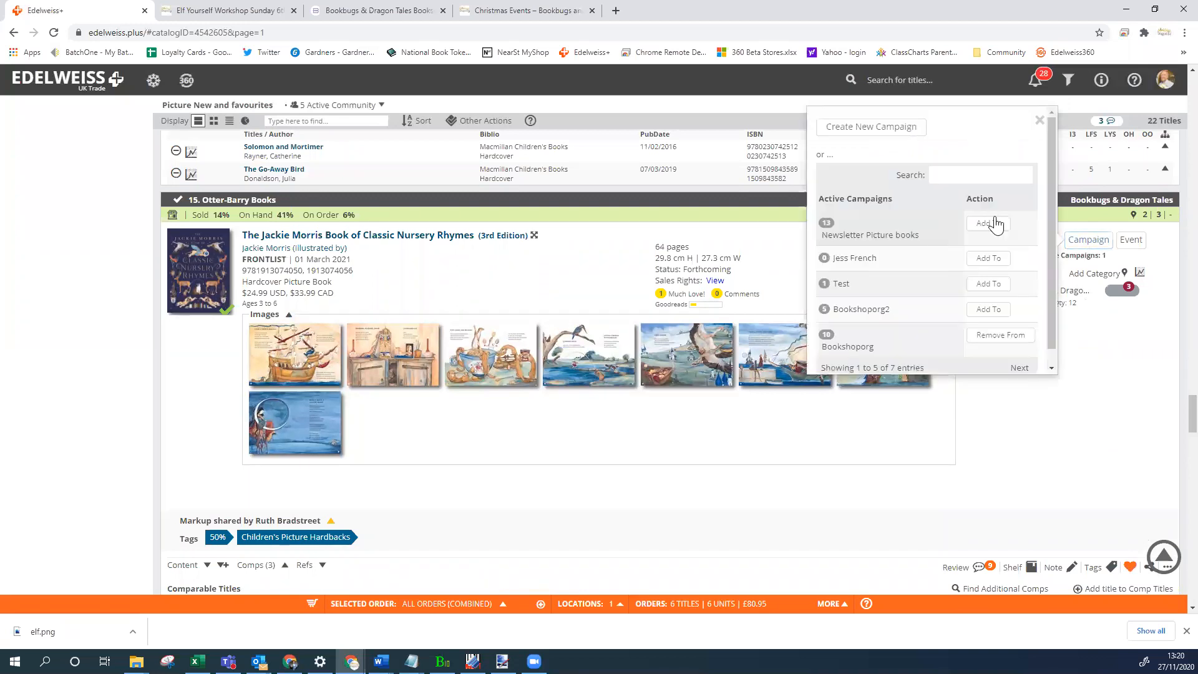
left_click(1002, 272)
scroll(1079, 409, "down", 8)
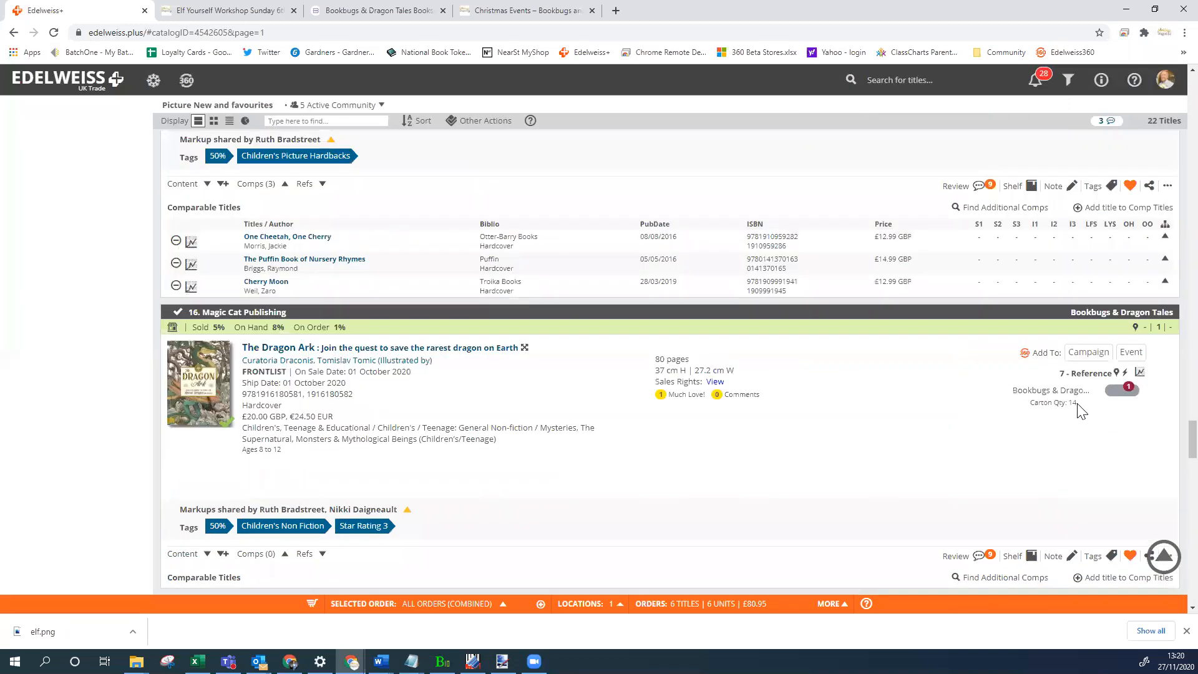
left_click(1088, 177)
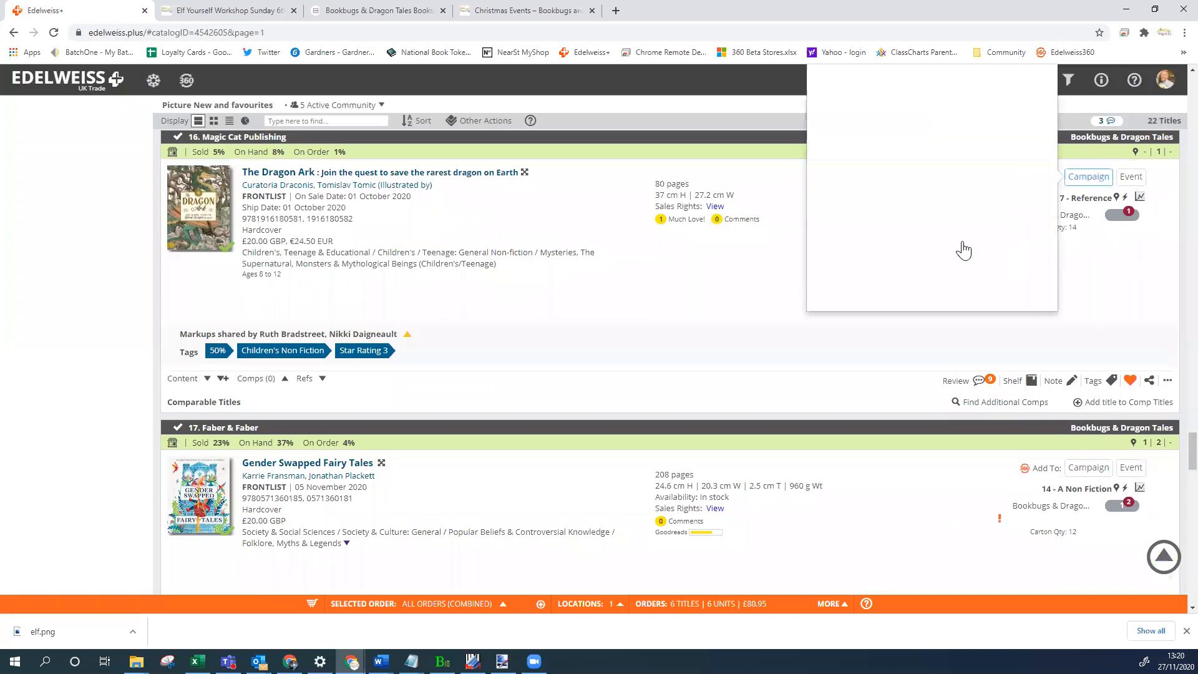
left_click(1007, 160)
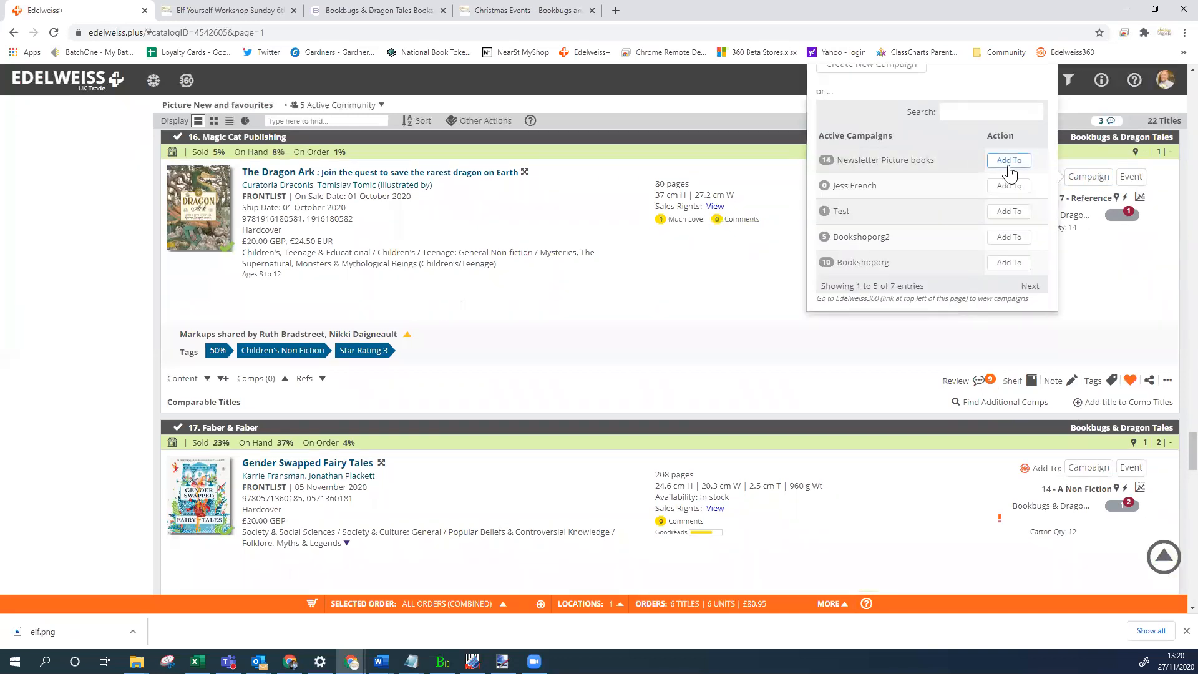
Add the titles Gender Swapped Fairy Tales and Fergal Meets Fern to the Newsletter Picture books campaign.
scroll(1099, 284, "down", 3)
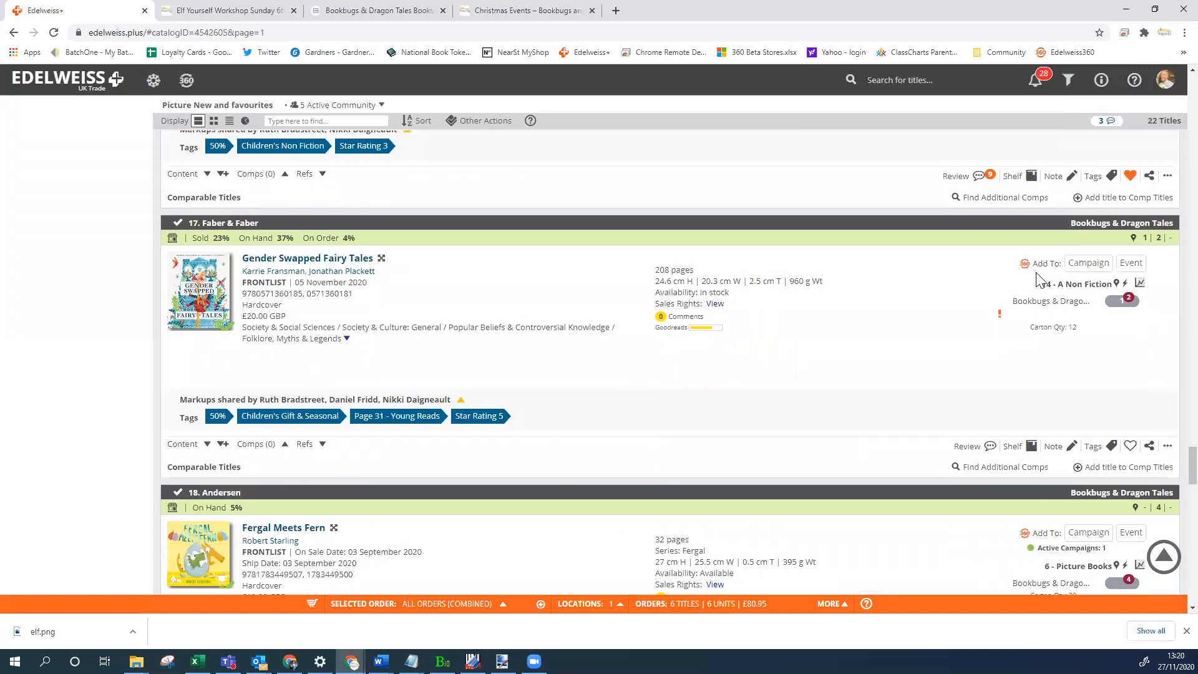
left_click(1086, 265)
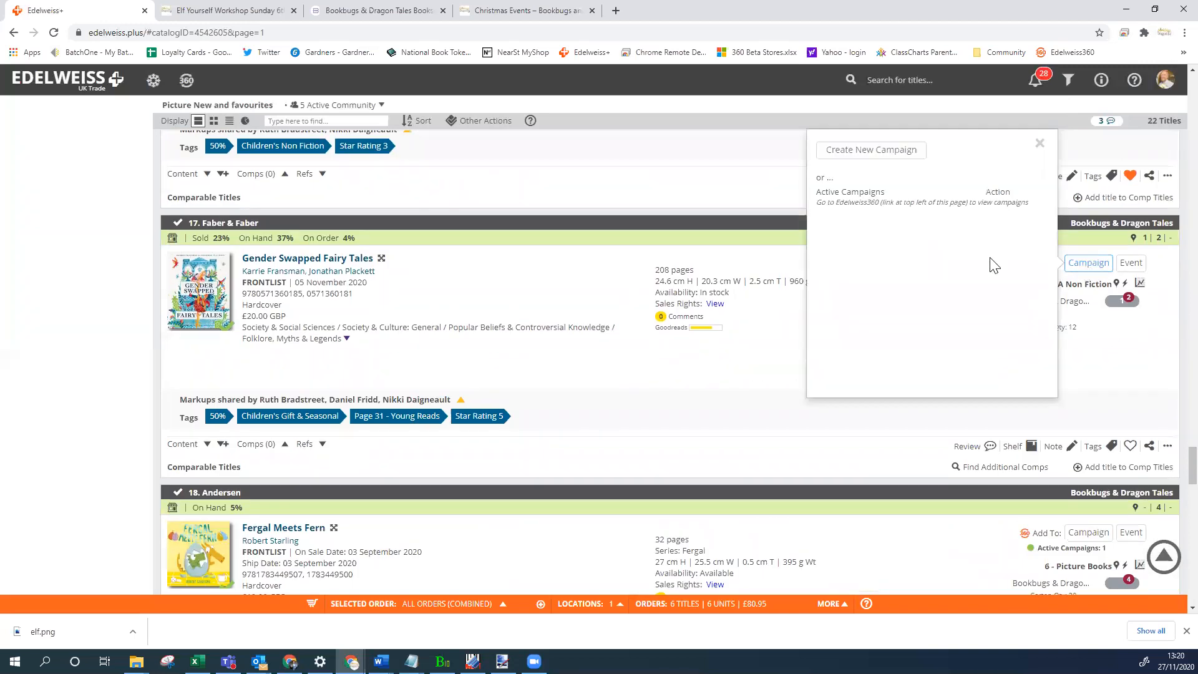
left_click(1005, 247)
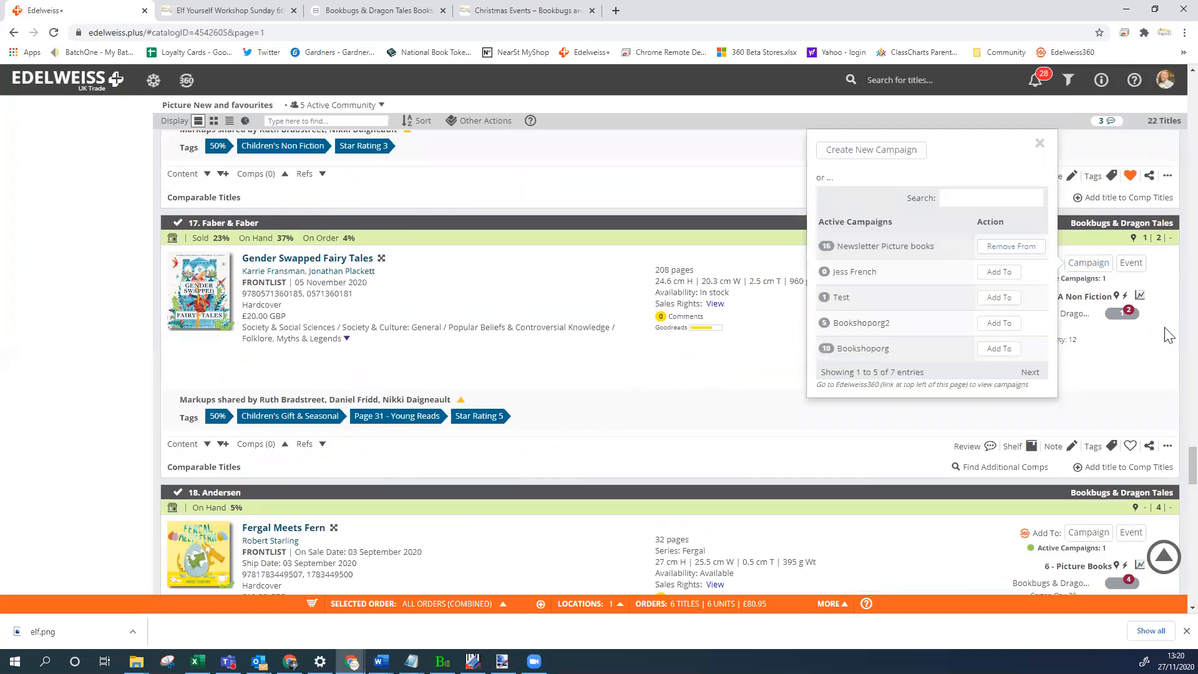
scroll(1151, 351, "down", 5)
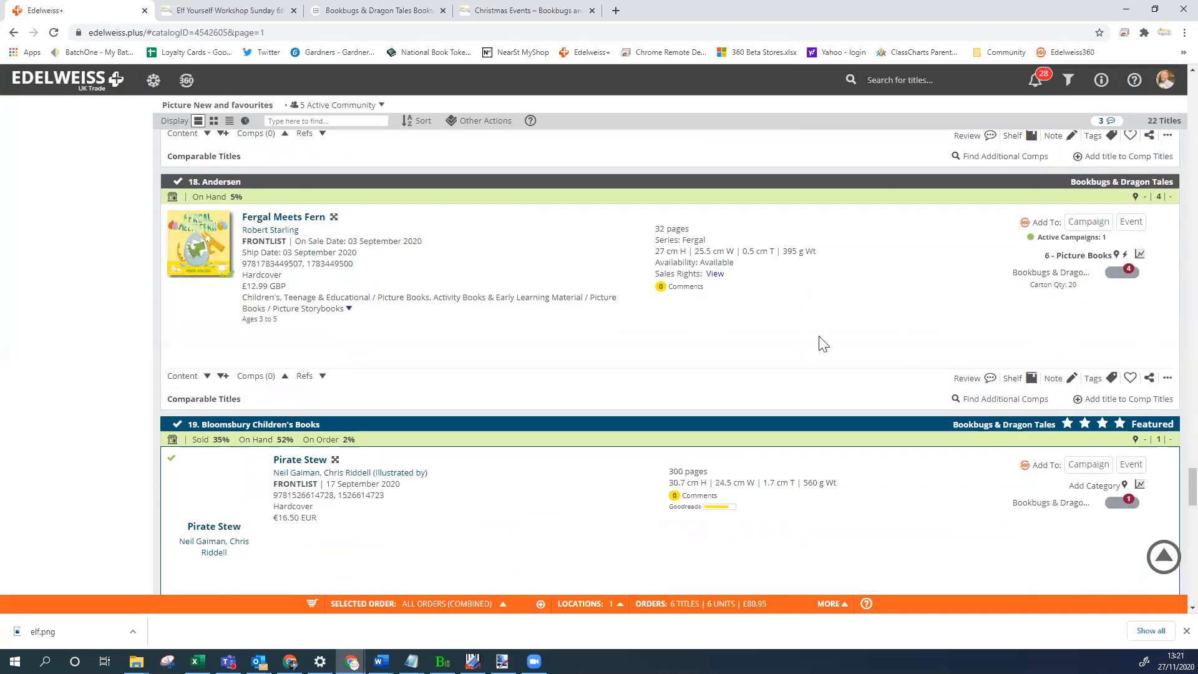
left_click(1087, 222)
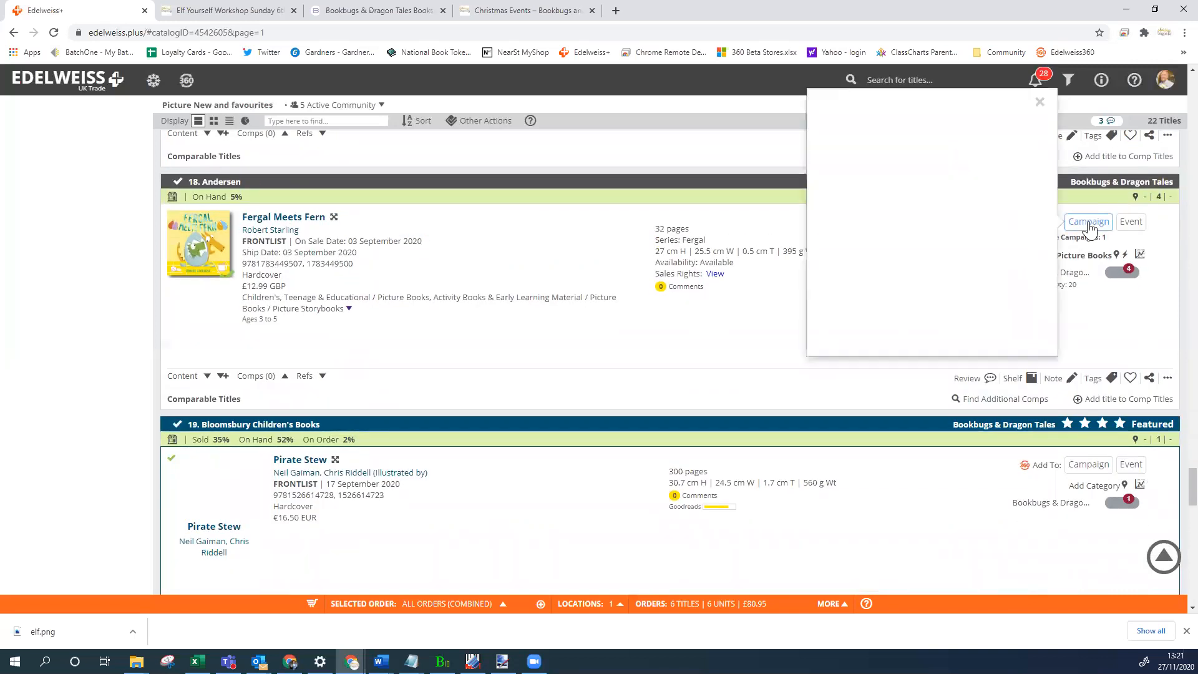
left_click(988, 207)
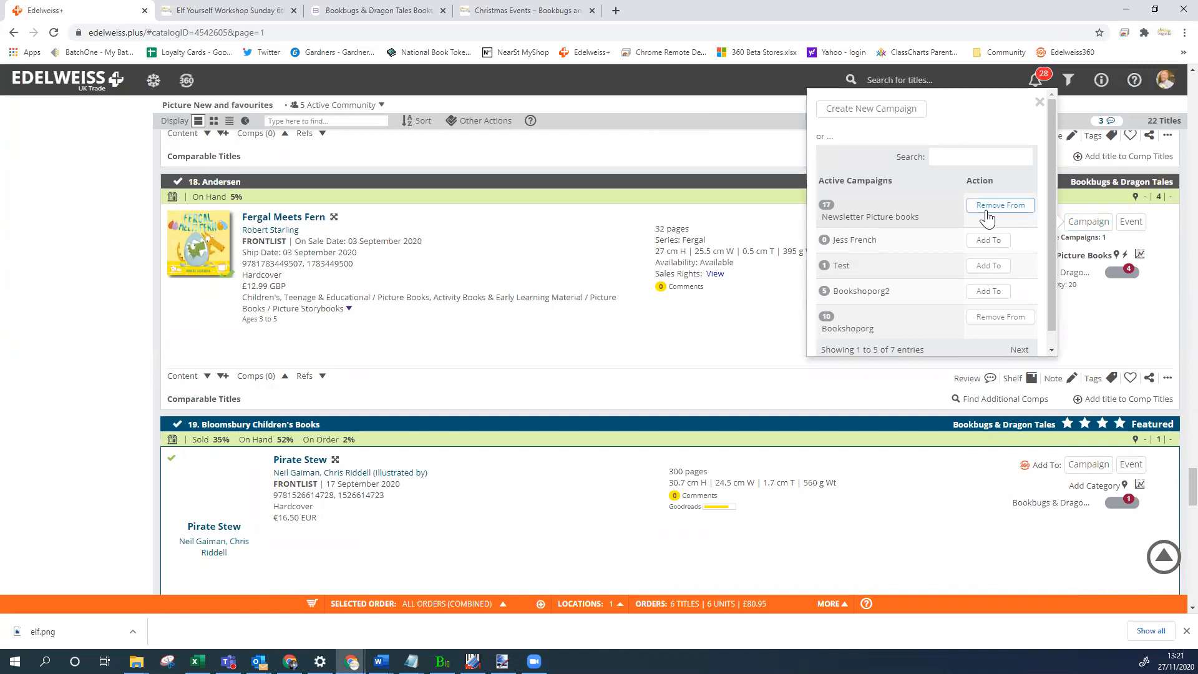
Add the title Albert Talbot: Master of Disguise to the Newsletter Picture books campaign.
scroll(1107, 335, "down", 8)
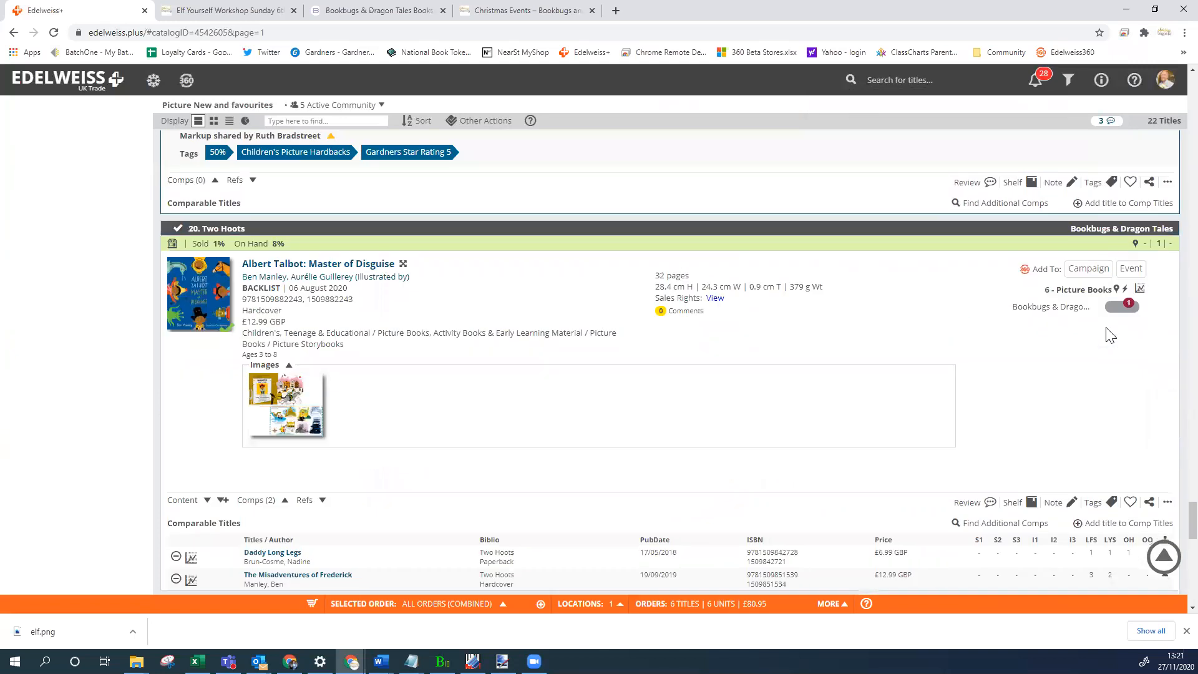
left_click(1086, 272)
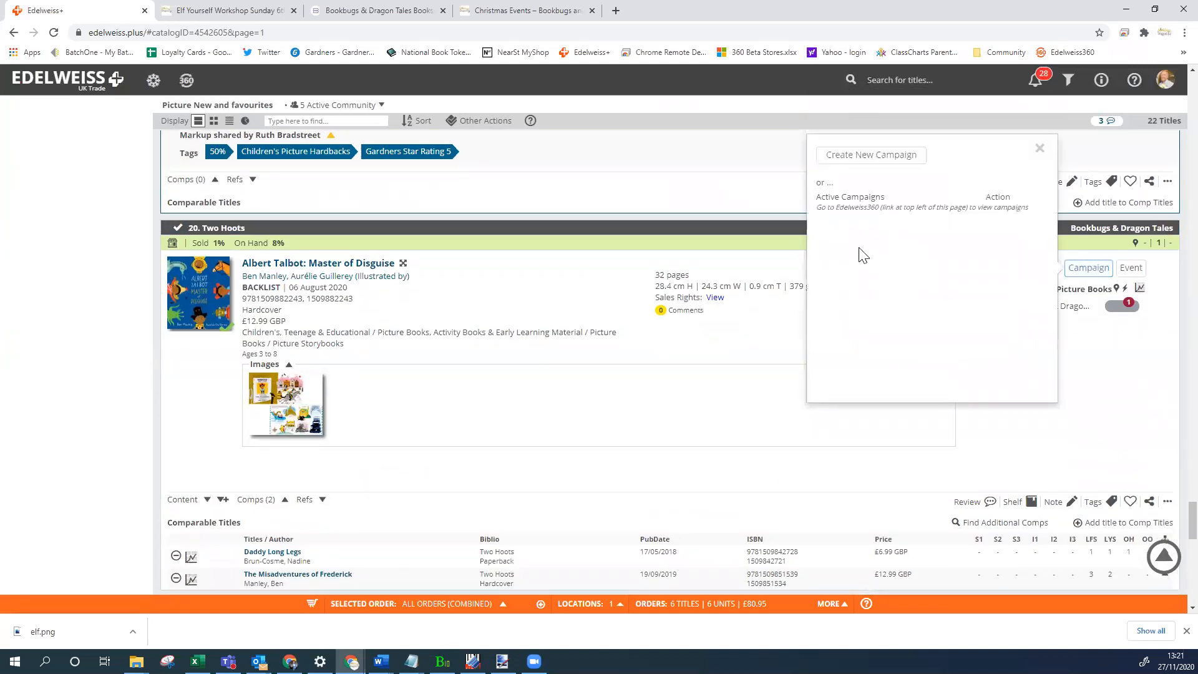
left_click(1003, 250)
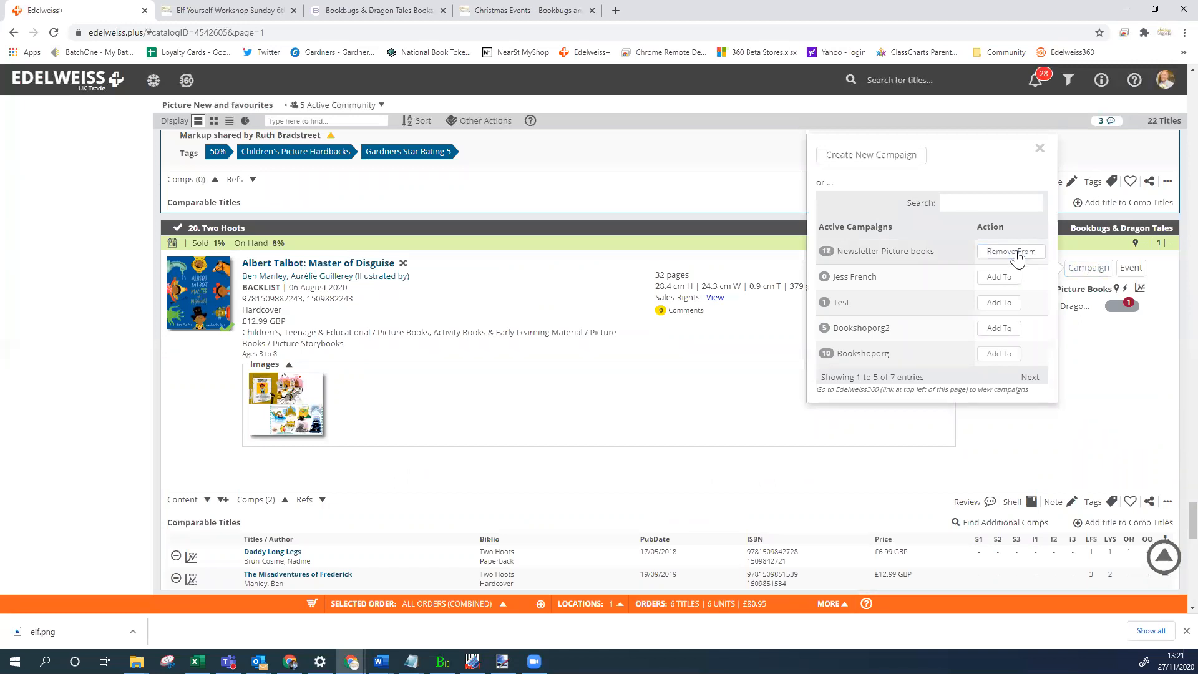
Add the title The Story Orchestra: The Nutcracker to the Newsletter Picture books campaign.
scroll(1096, 374, "down", 5)
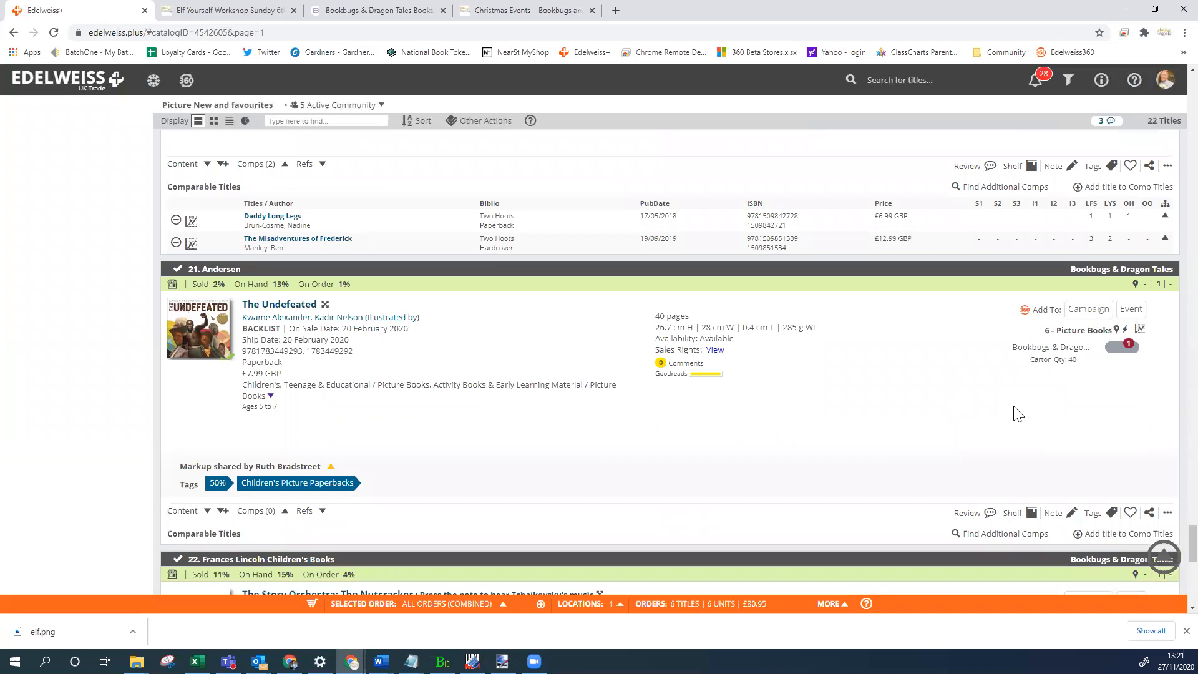
scroll(1017, 414, "down", 5)
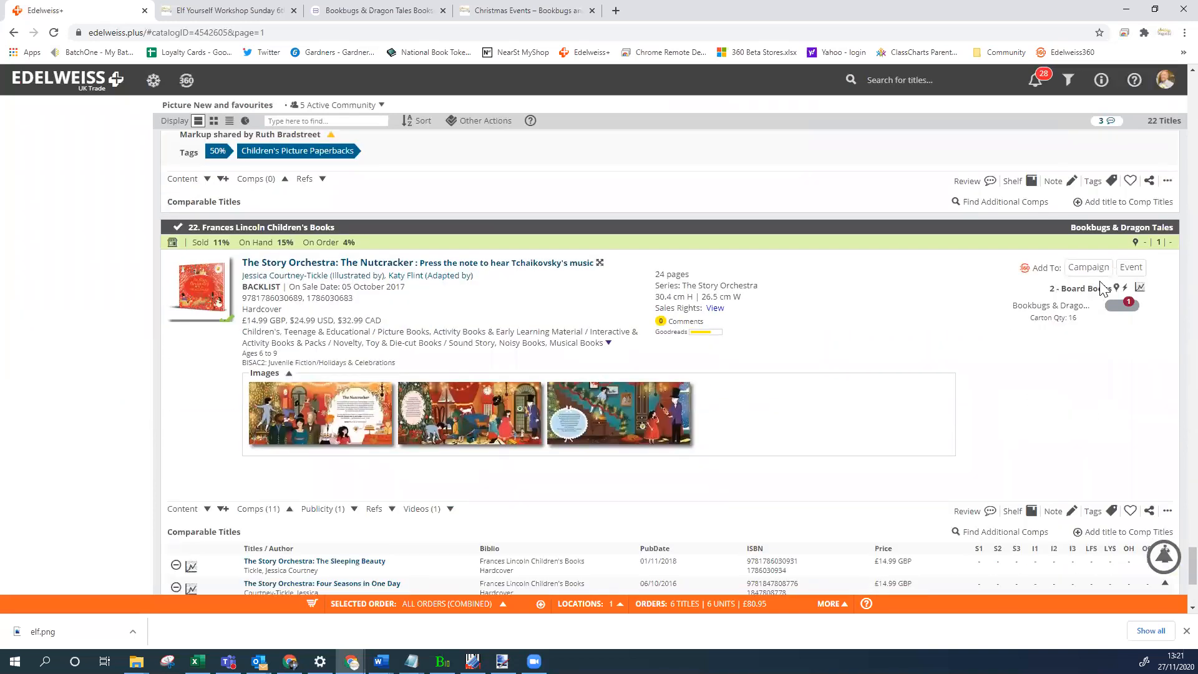
left_click(1087, 268)
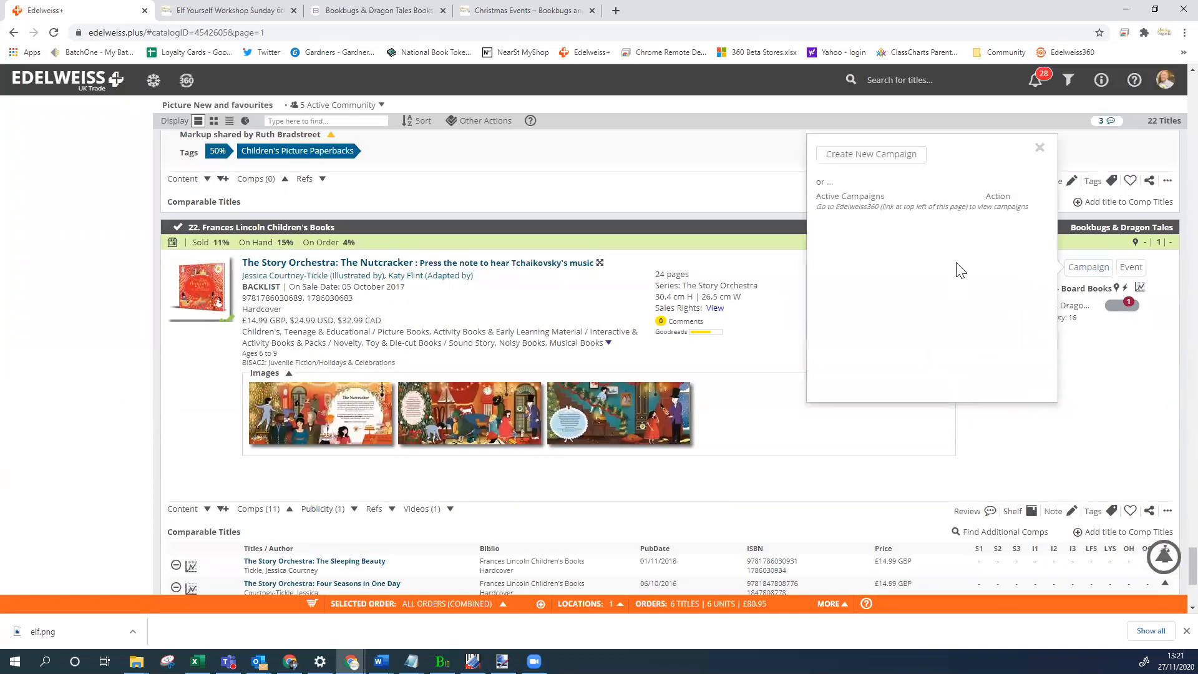
left_click(1004, 250)
left_click(1114, 395)
Open the HarperCollins UK - January 2021 Children's catalogue from the recently viewed catalogues.
scroll(1117, 395, "down", 4)
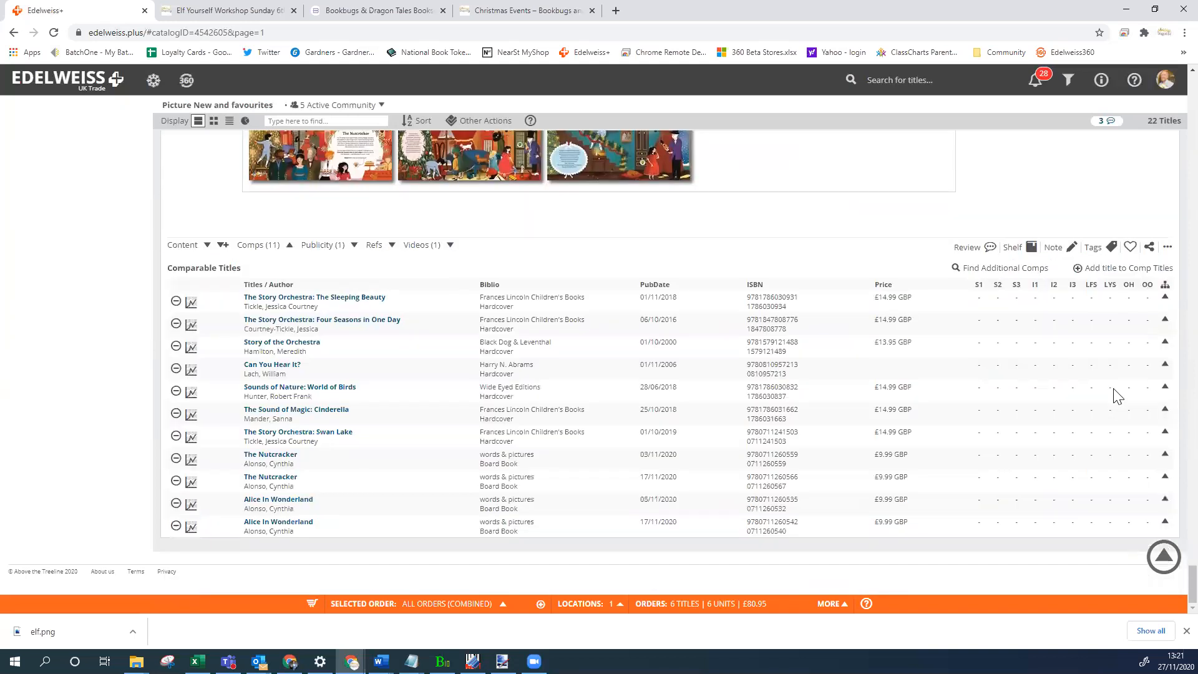
scroll(1113, 388, "up", 15)
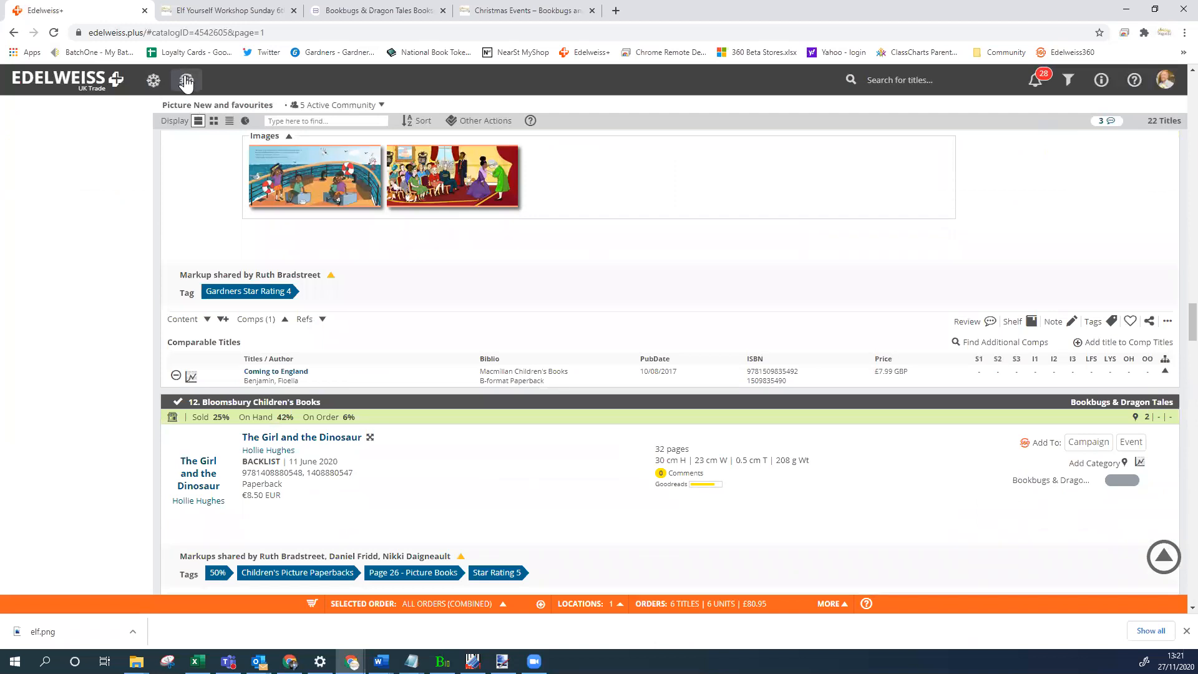
scroll(548, 150, "up", 7)
scroll(548, 150, "up", 20)
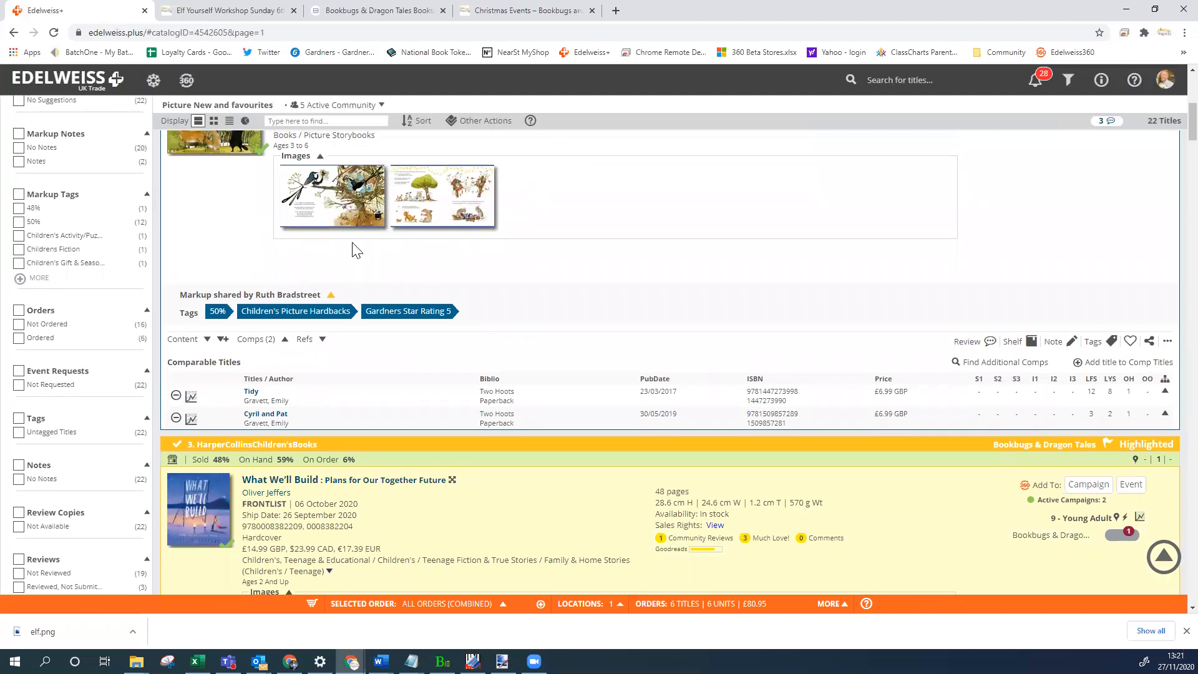
scroll(374, 342, "up", 10)
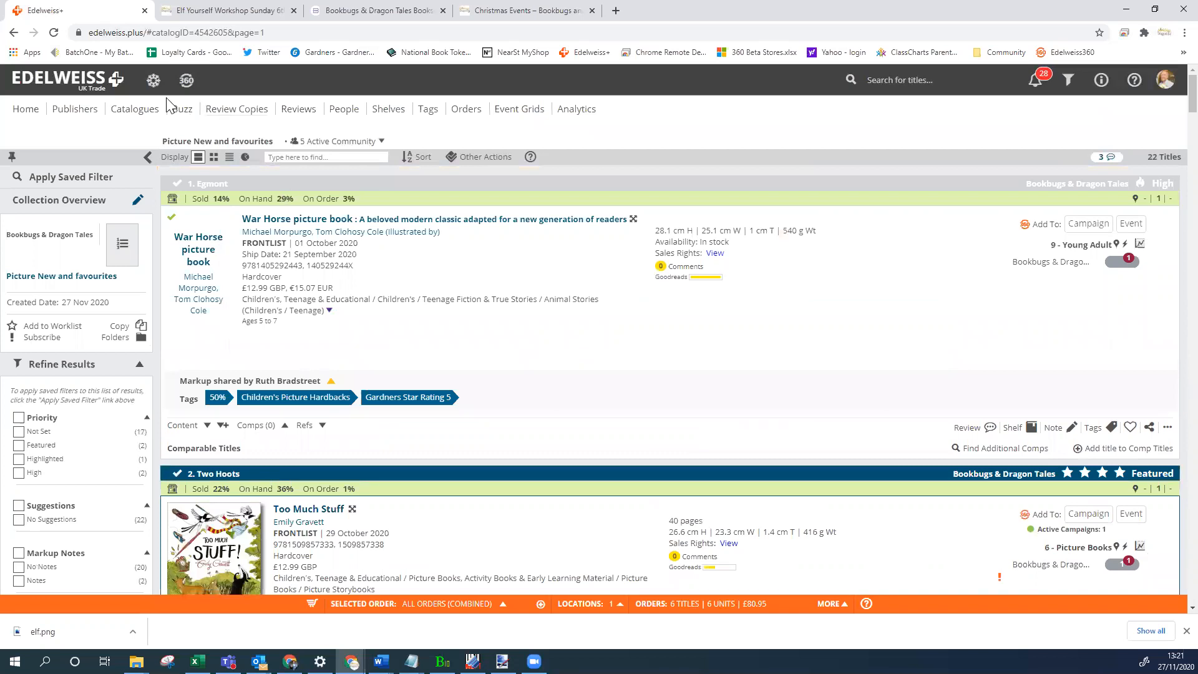
left_click(128, 118)
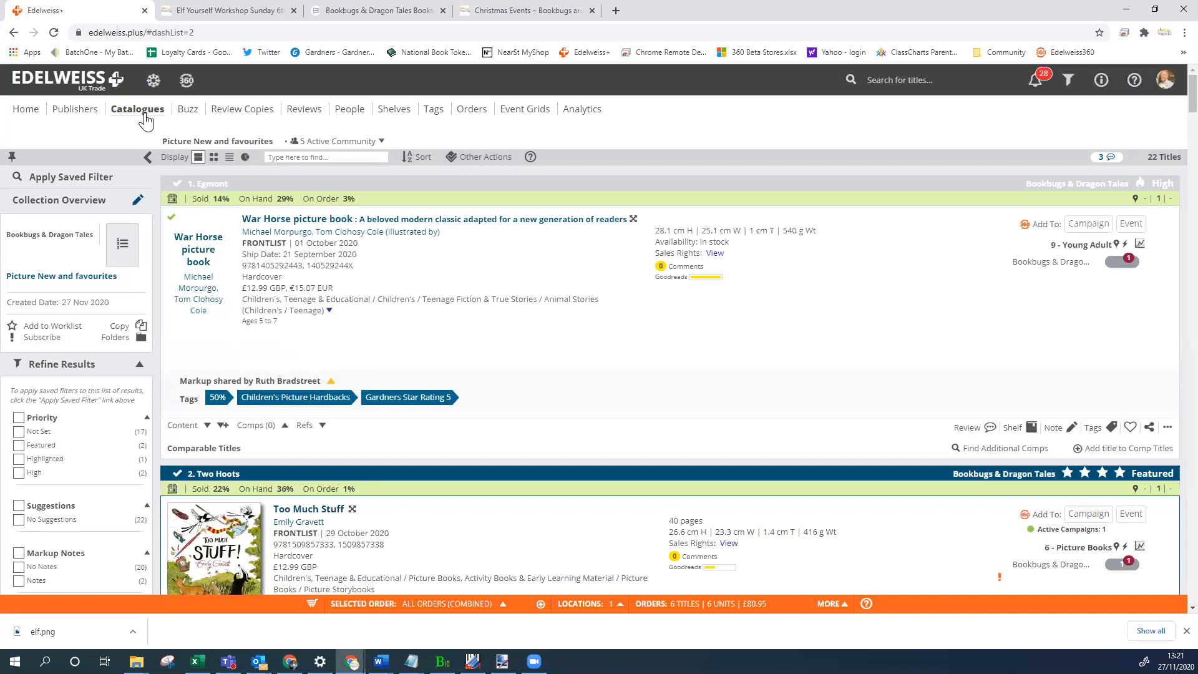
left_click(77, 111)
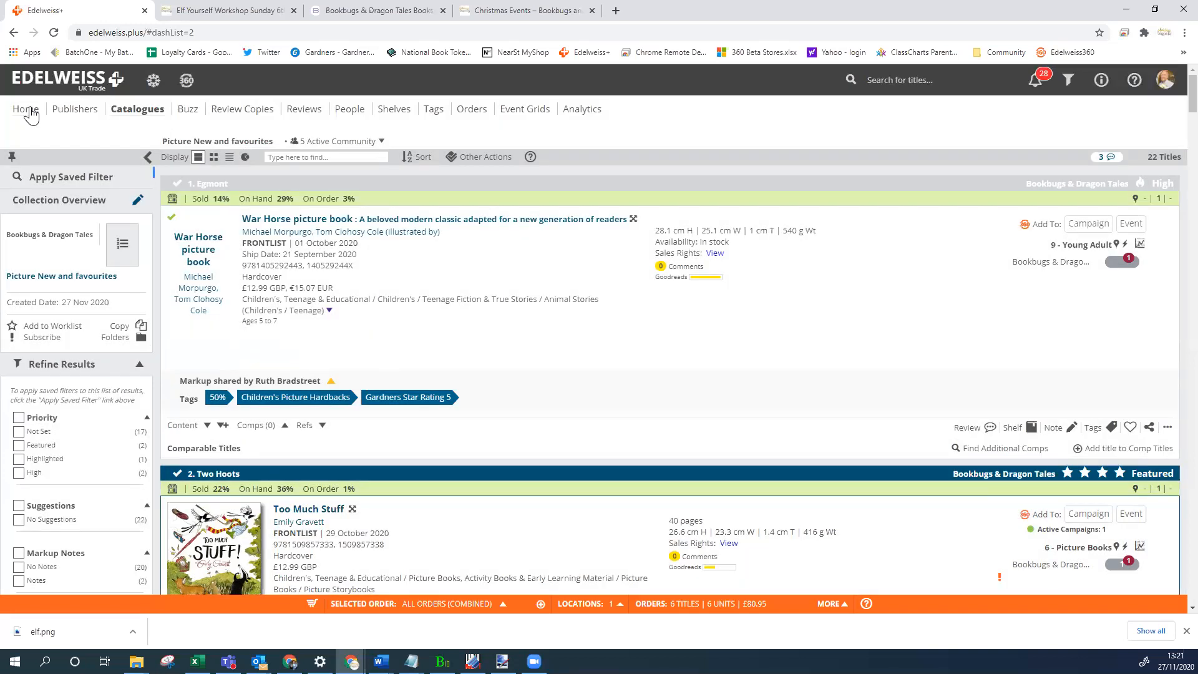
left_click(28, 109)
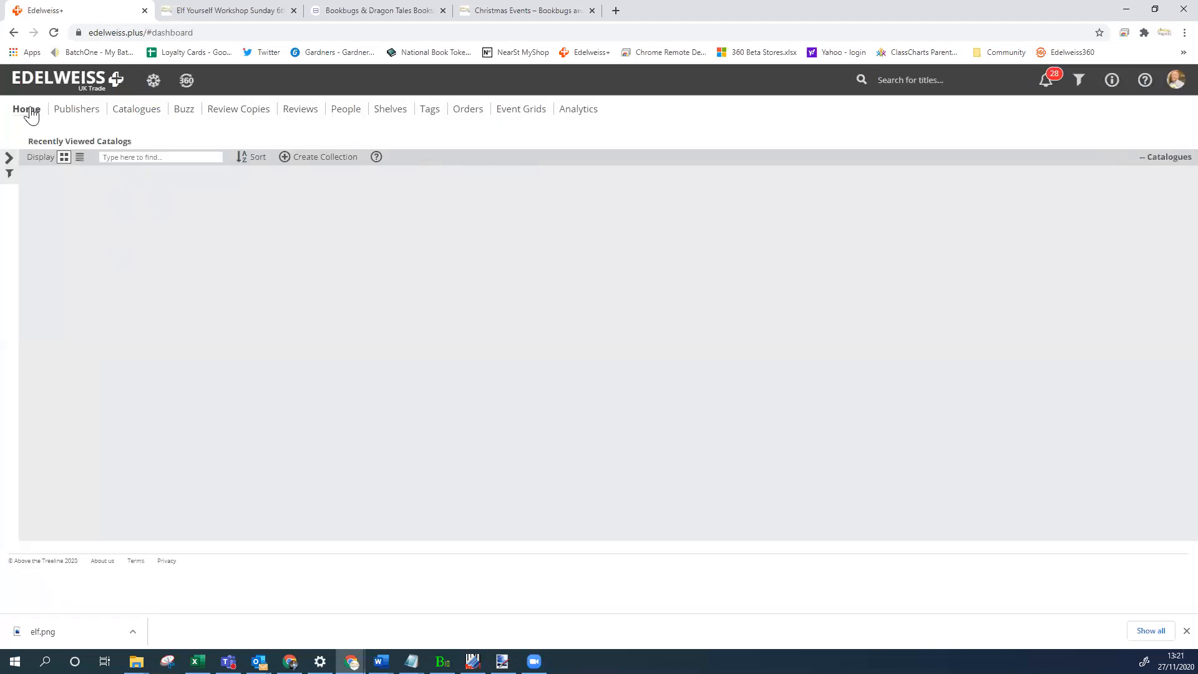
left_click(141, 111)
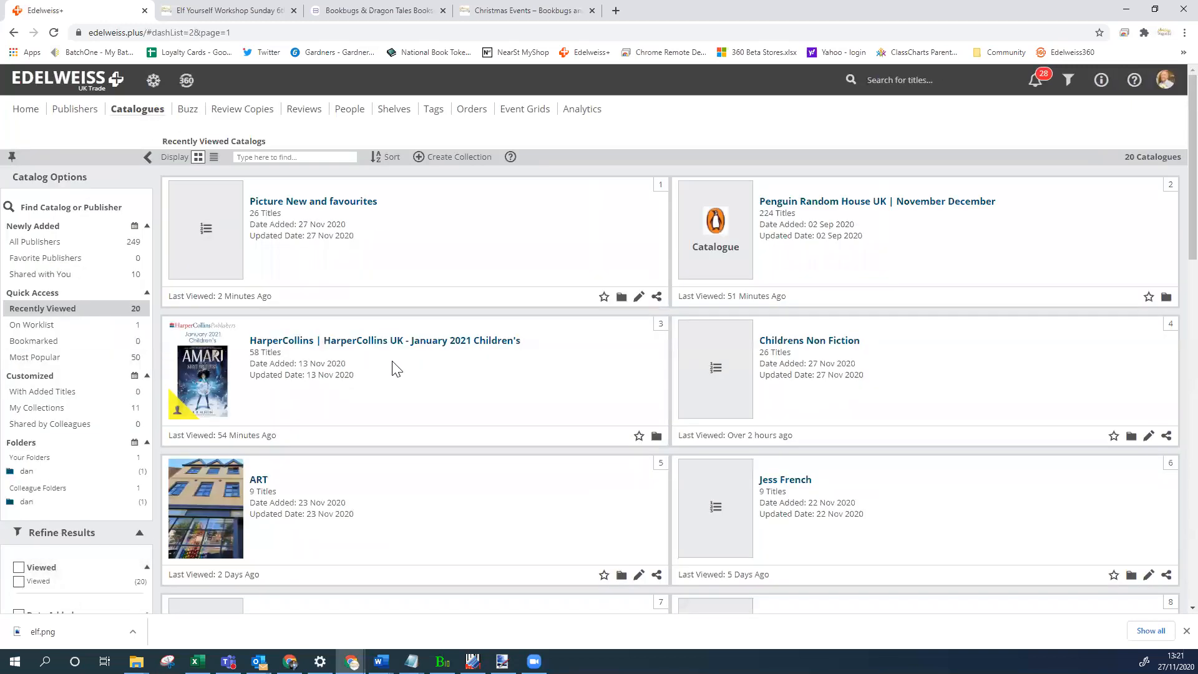
left_click(351, 342)
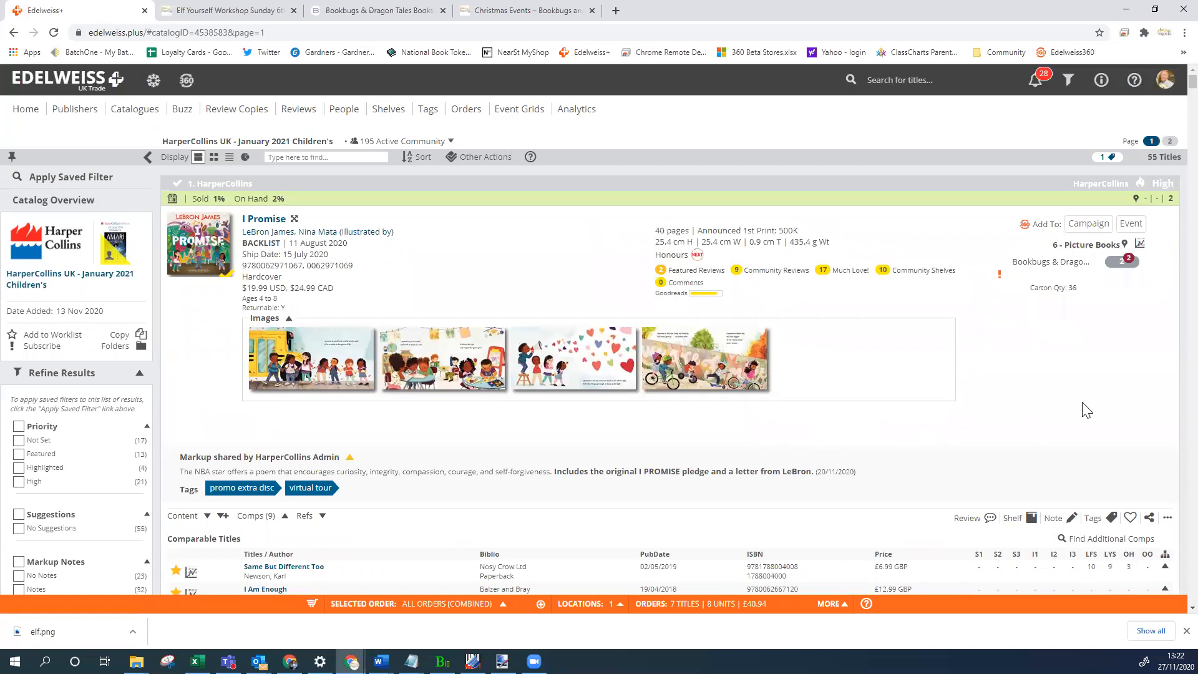
Add the title I Promise to the Newsletter Picture books campaign.
left_click(1094, 225)
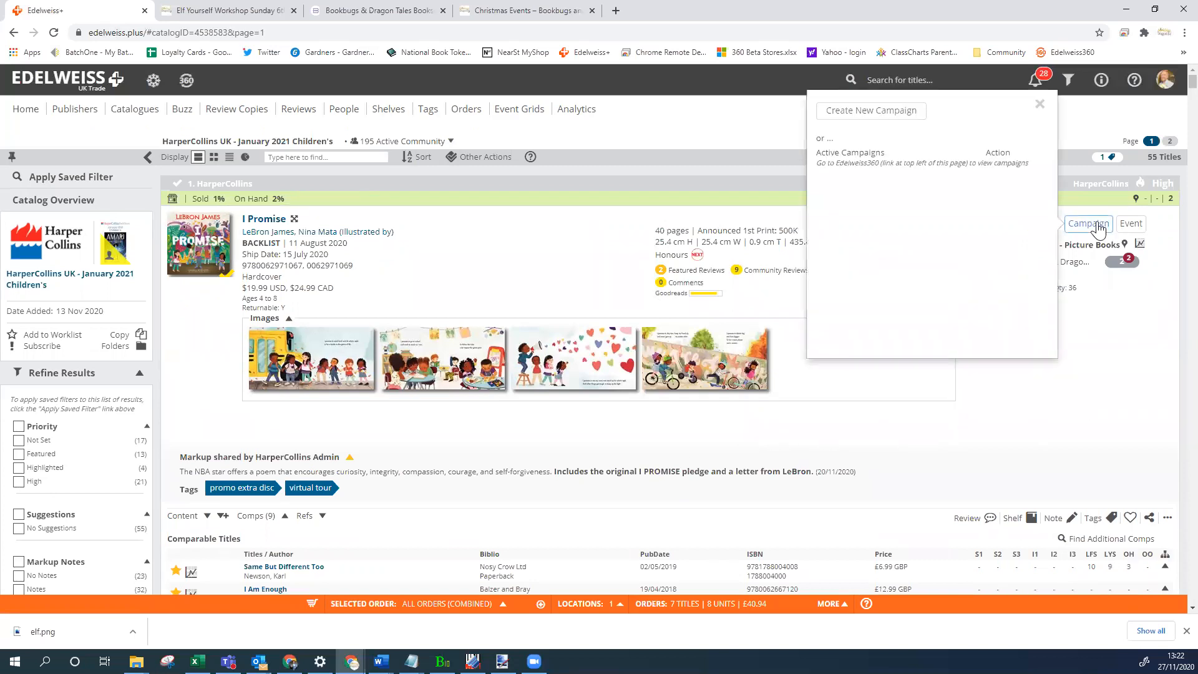
left_click(998, 208)
left_click(1052, 403)
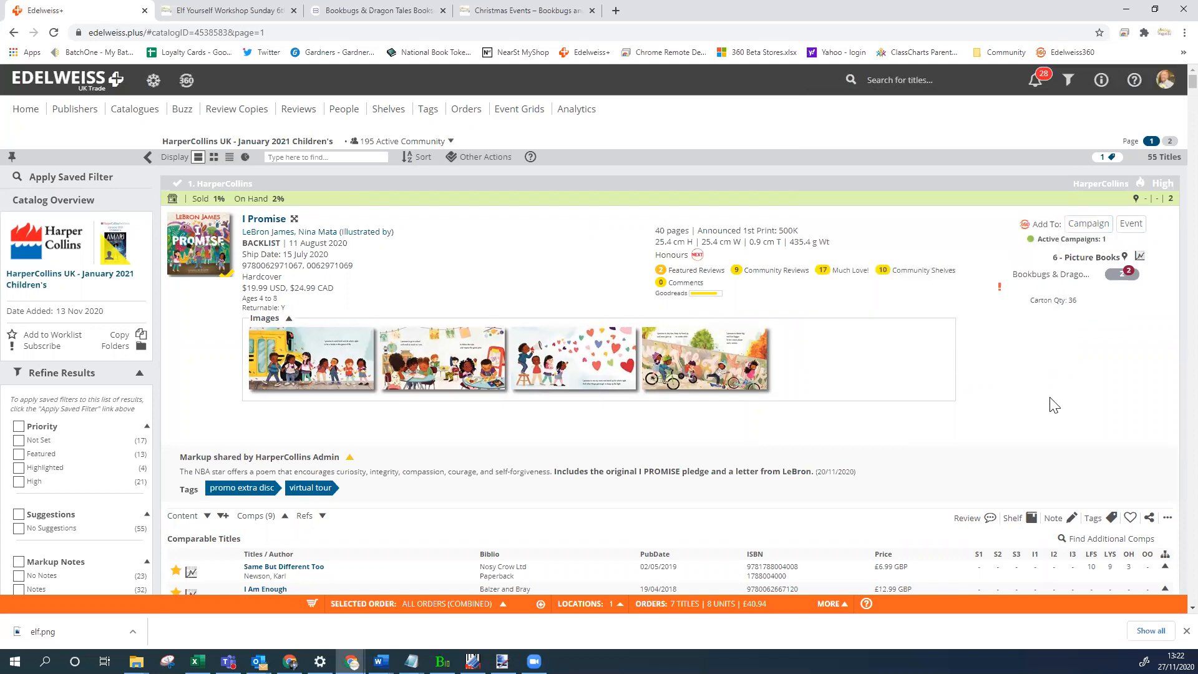
Add the title Happy Birthday Wombat to the Newsletter Picture books campaign.
scroll(1053, 405, "down", 10)
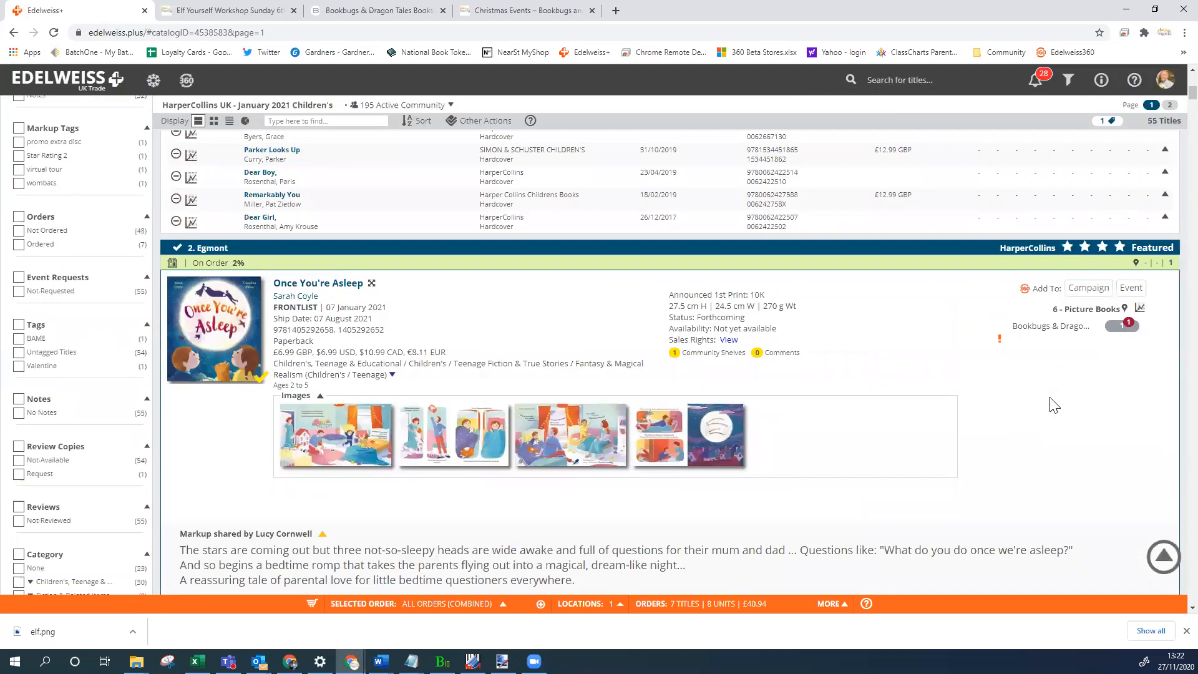
scroll(1053, 405, "down", 10)
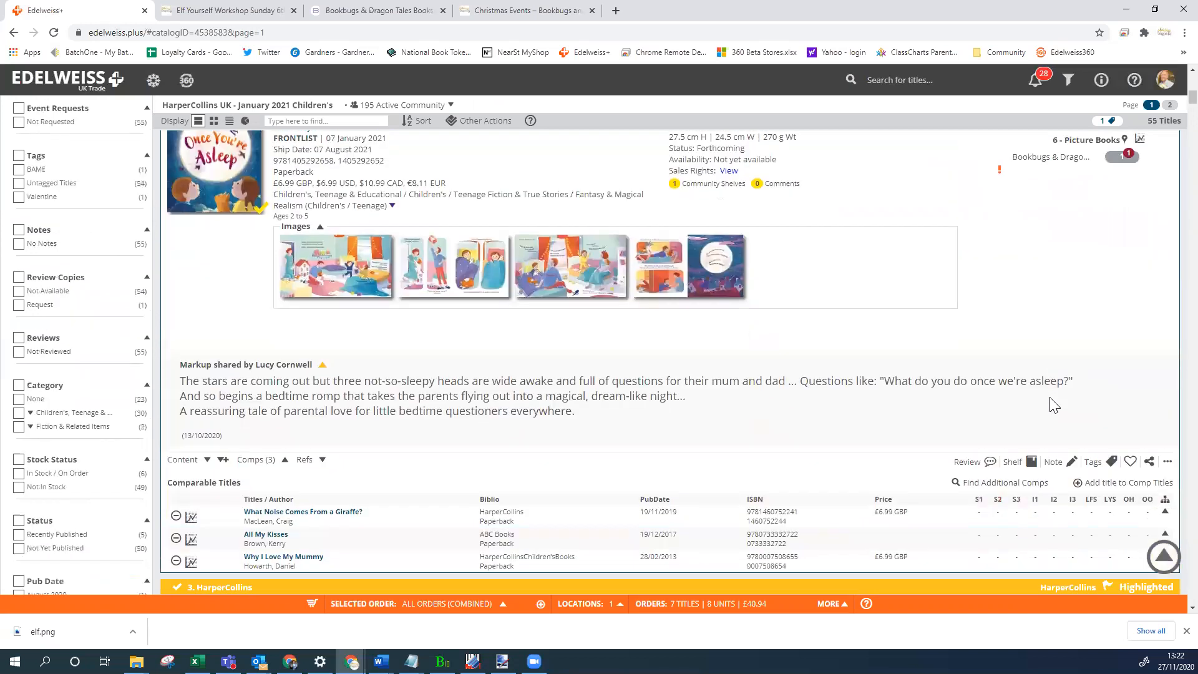
scroll(1053, 405, "down", 11)
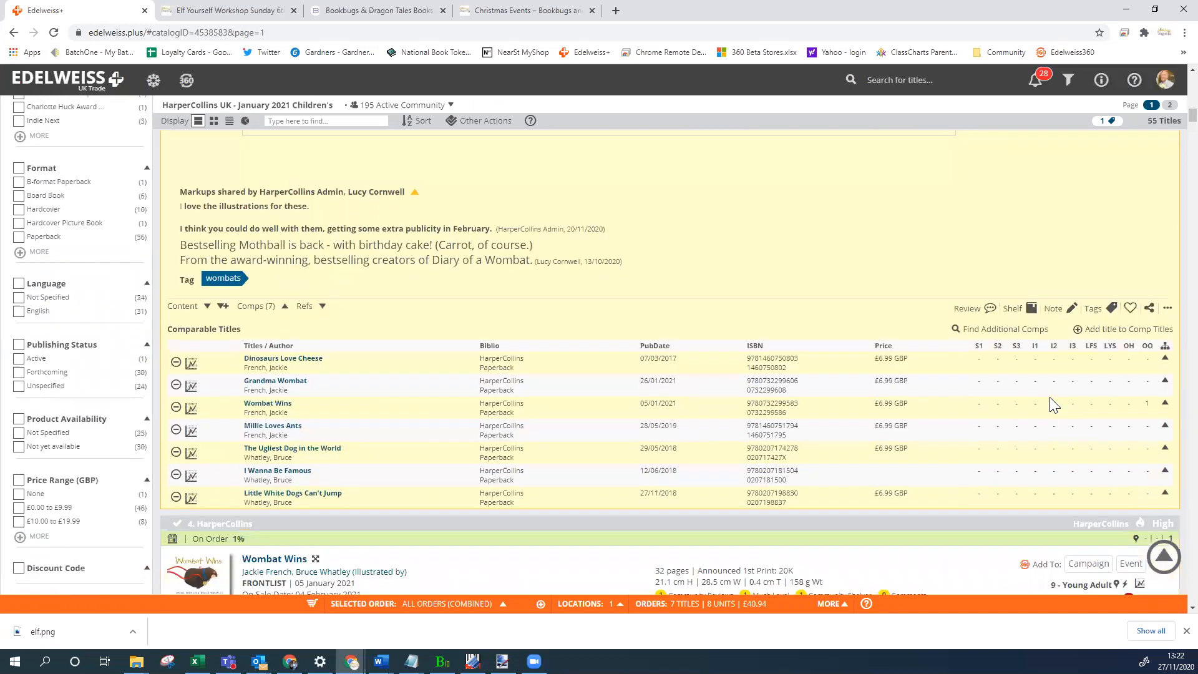
scroll(1053, 405, "up", 7)
scroll(1052, 405, "up", 3)
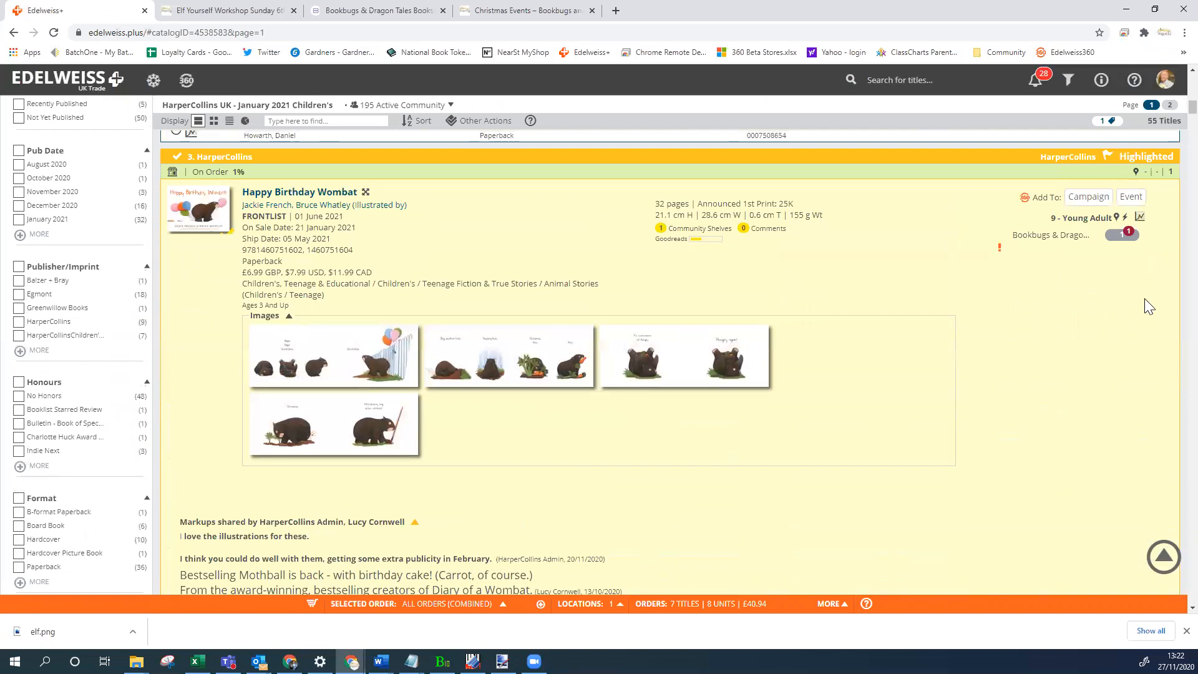
left_click(1091, 197)
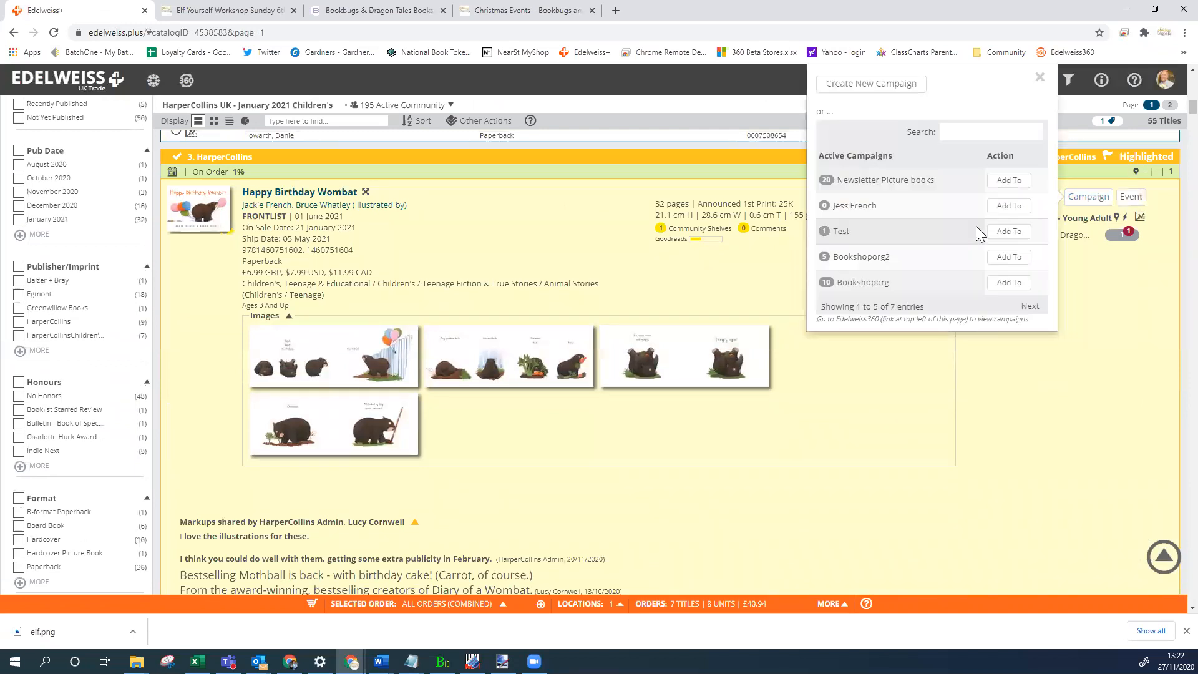
left_click(1008, 180)
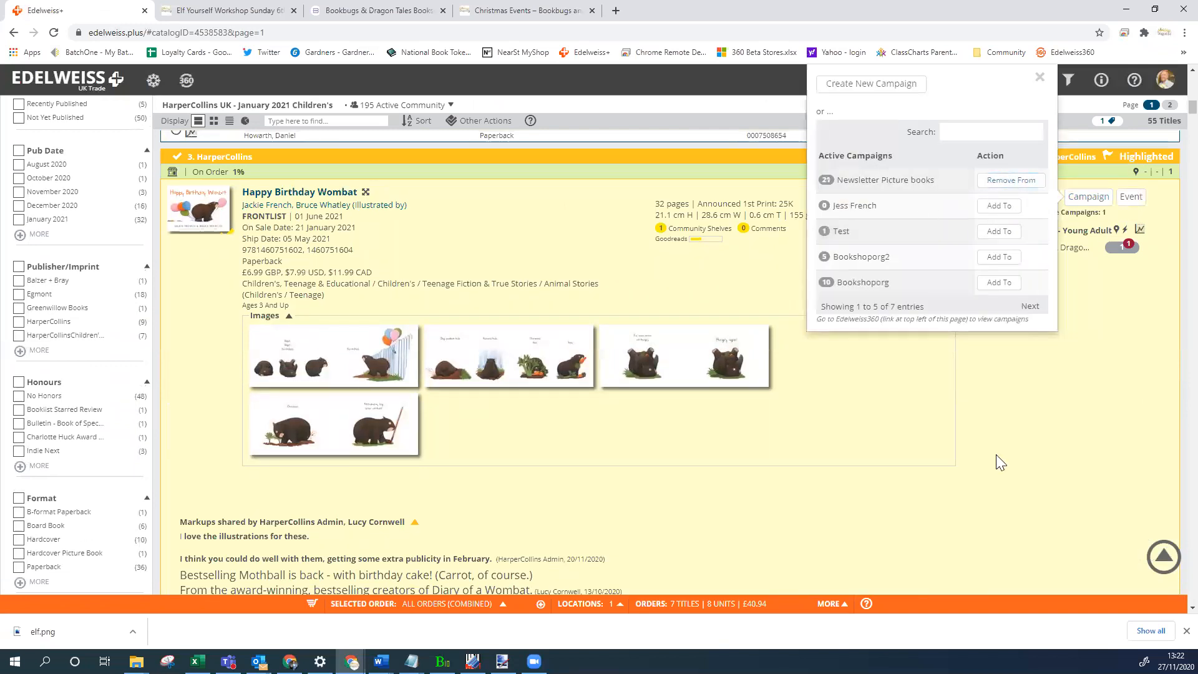
Switch to Edelweiss360, open the Newsletter Picture books campaign and check its listed titles and events.
scroll(996, 456, "down", 12)
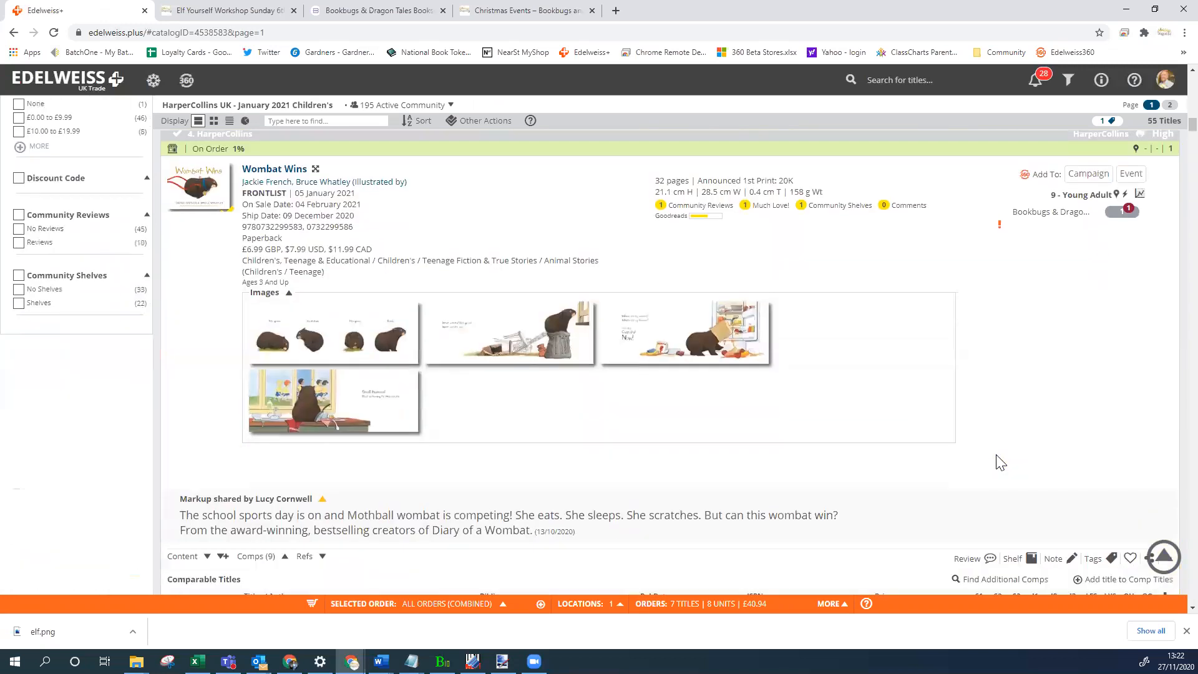
scroll(1000, 462, "down", 20)
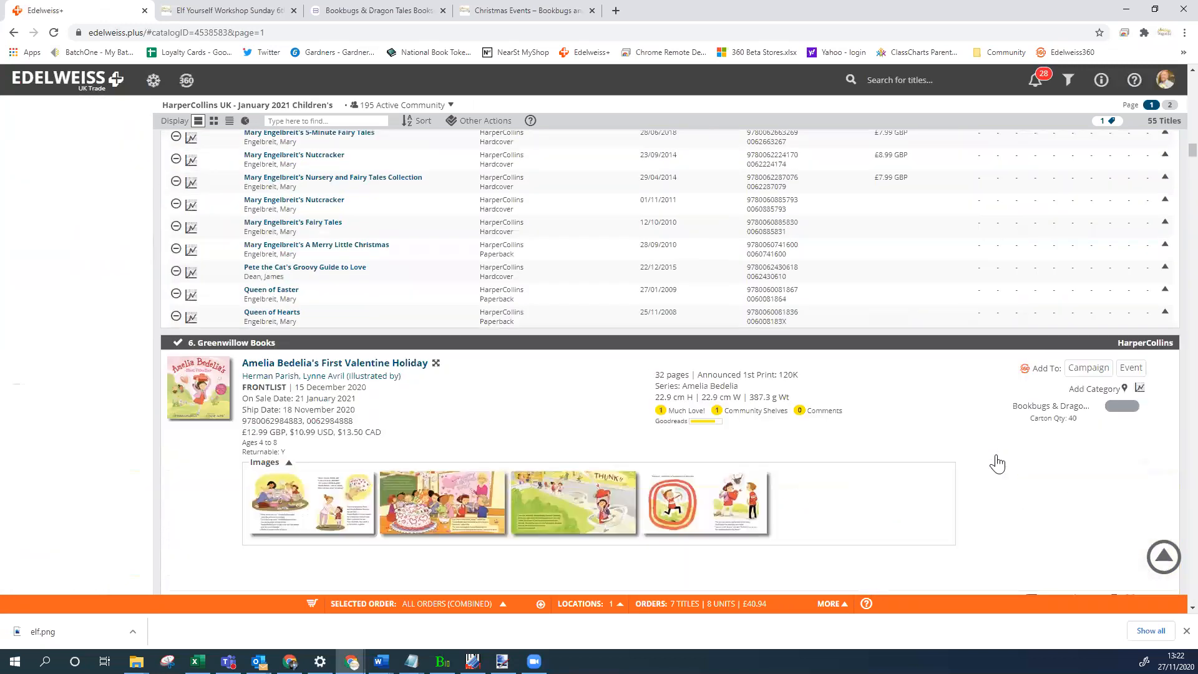
scroll(1000, 462, "down", 10)
key("Home")
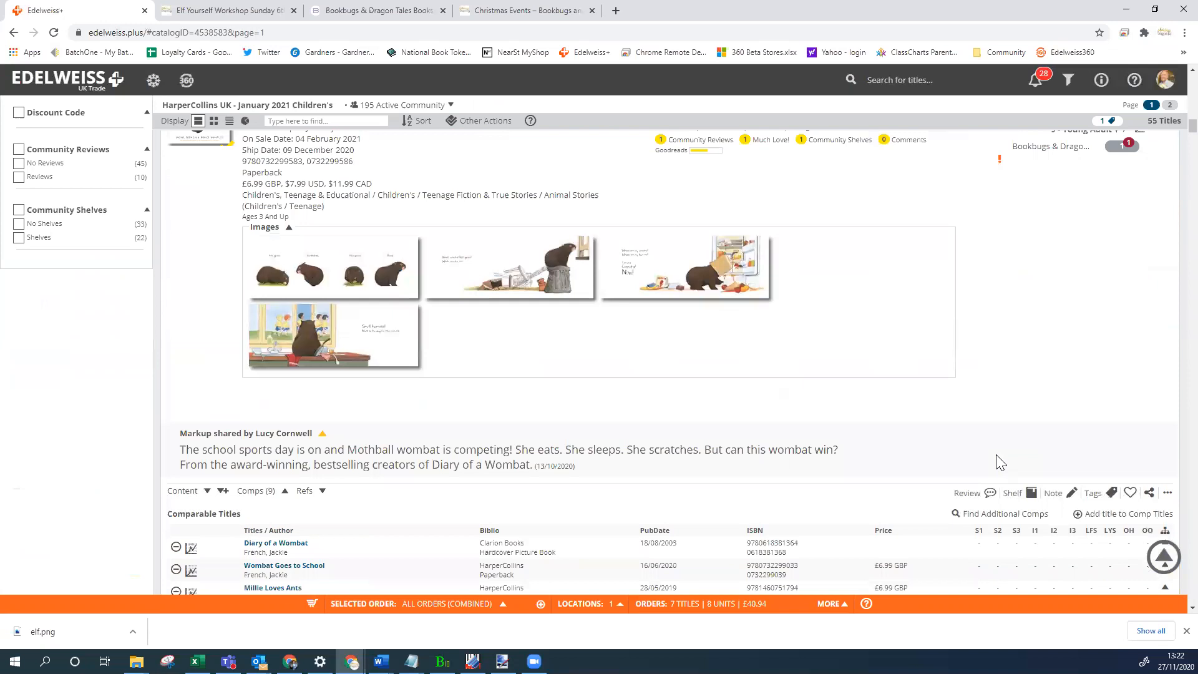
left_click(187, 80)
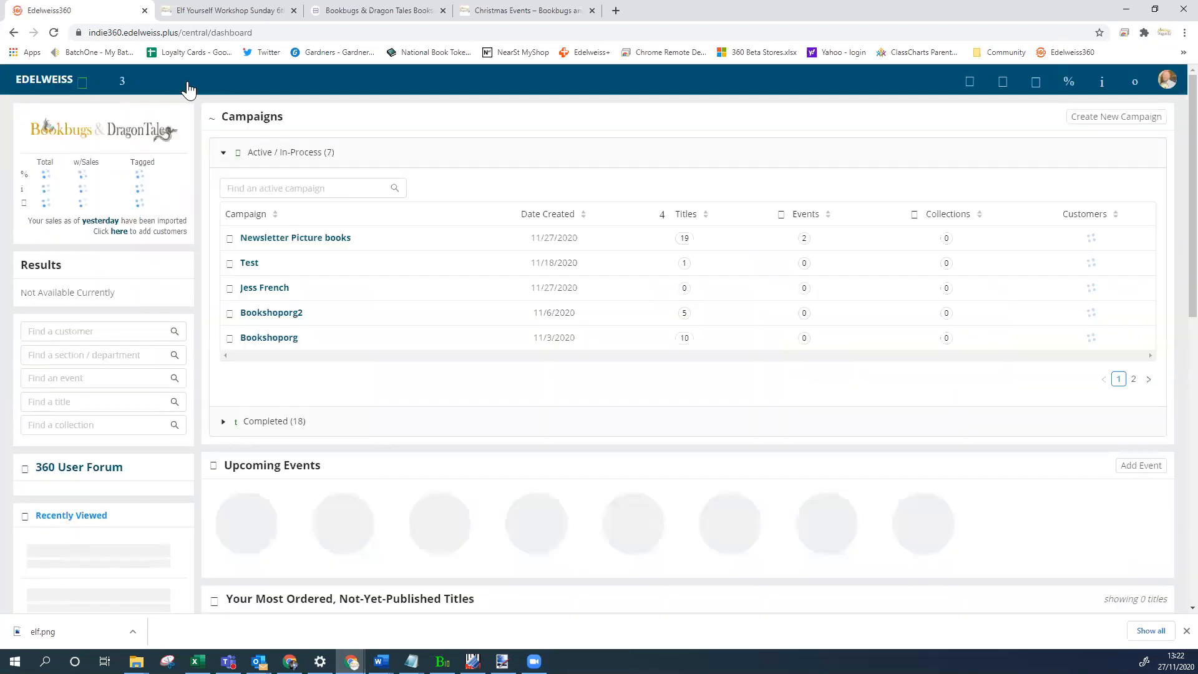
left_click(286, 240)
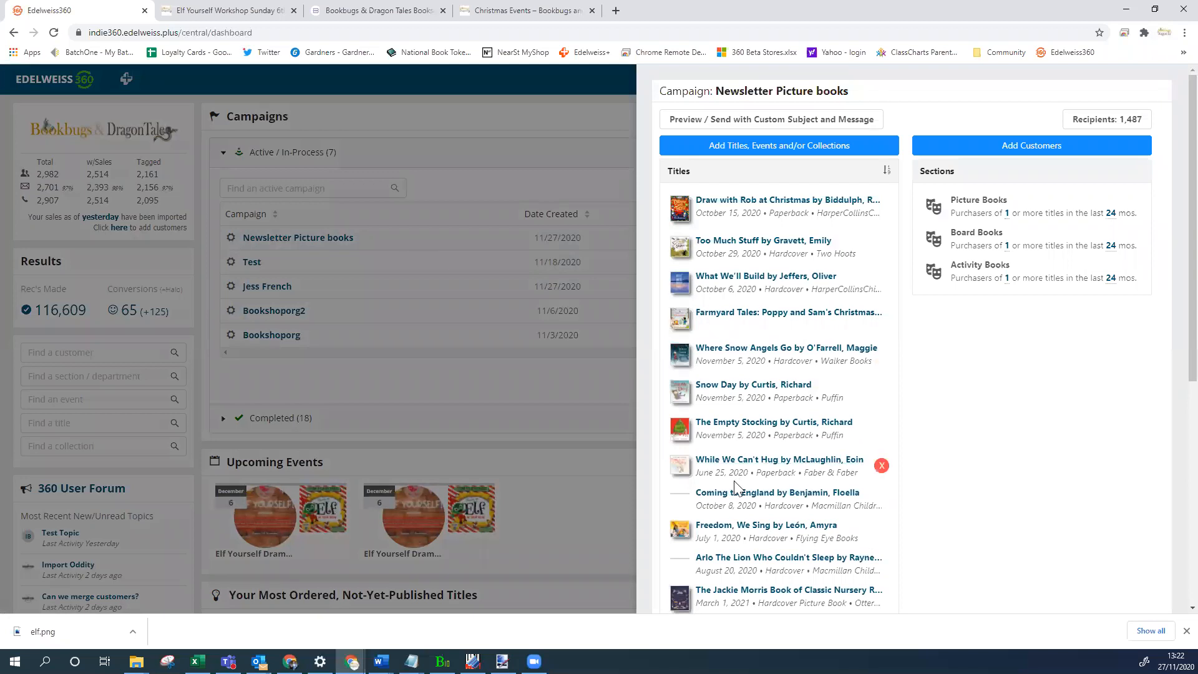
scroll(855, 390, "down", 7)
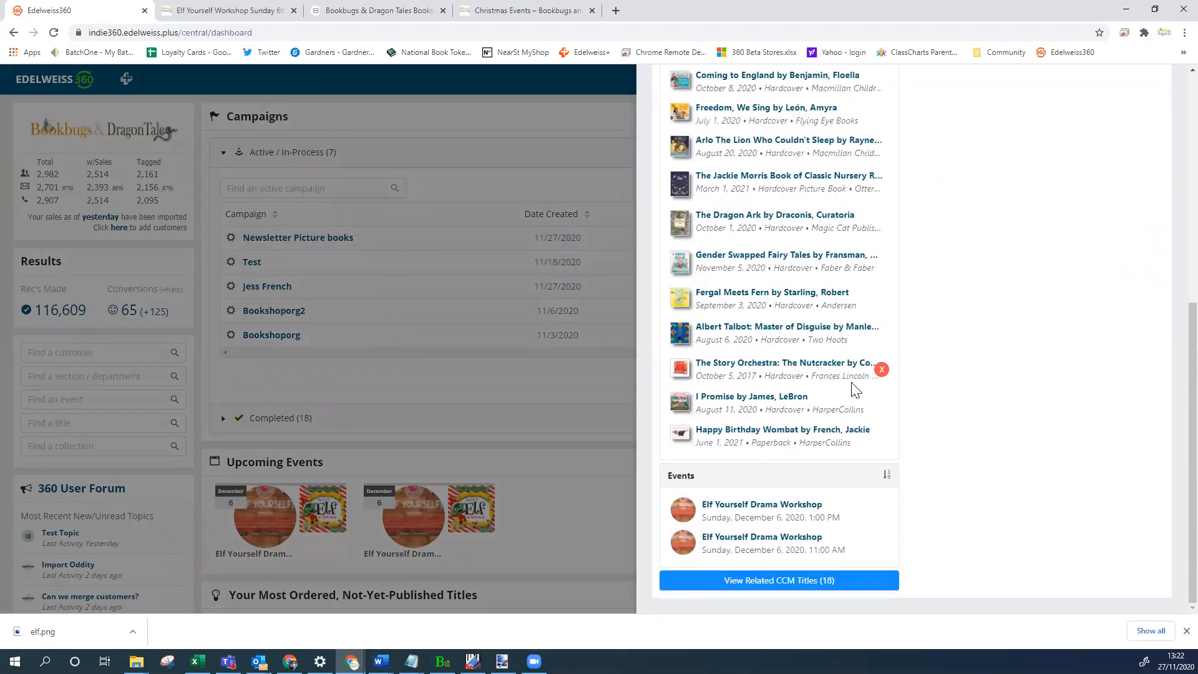
scroll(855, 390, "up", 7)
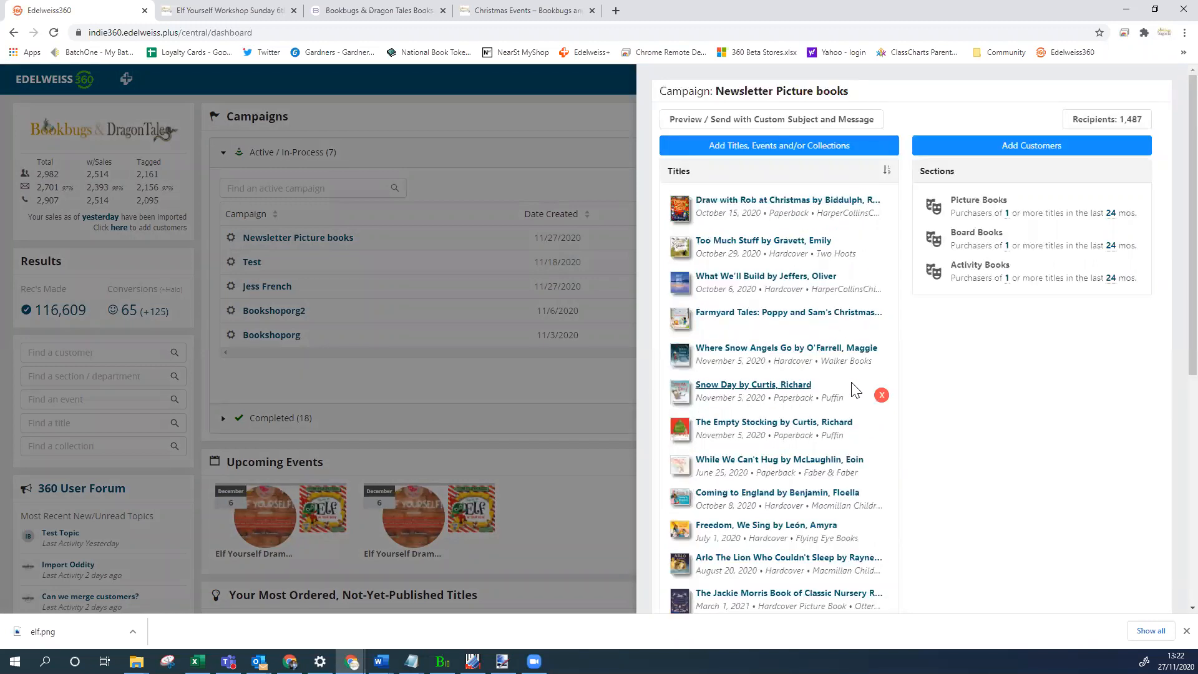
Open the preview of the campaign email and look through its message and title covers.
left_click(746, 122)
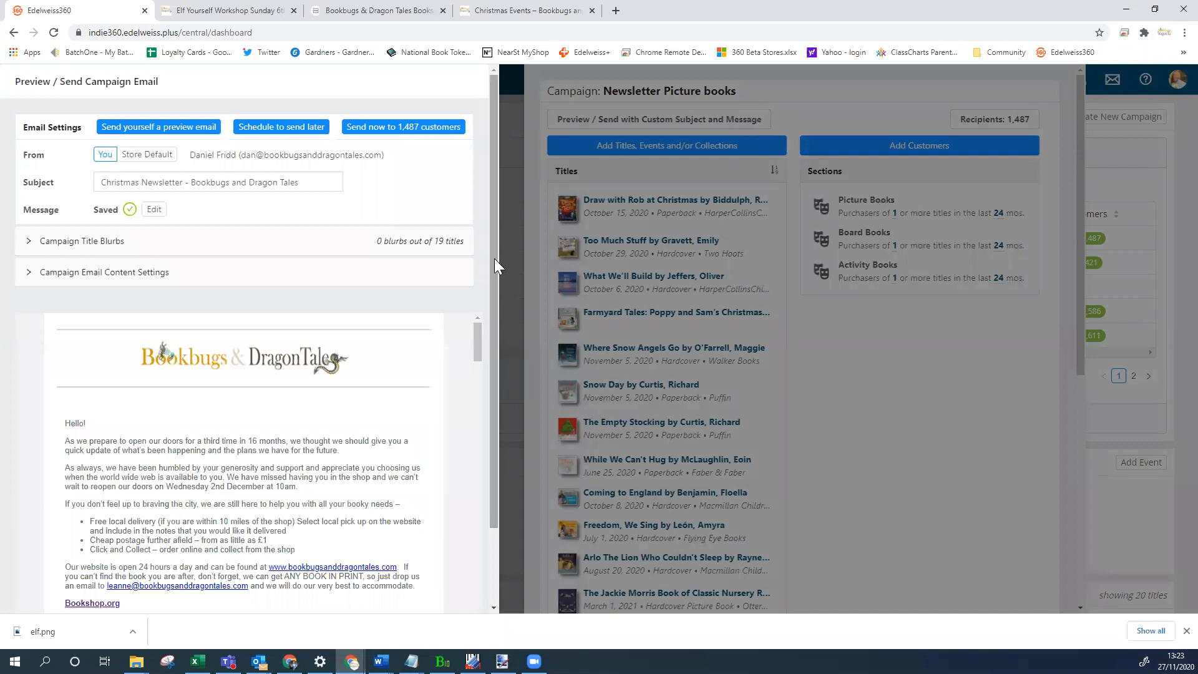
left_click_drag(477, 335, 440, 580)
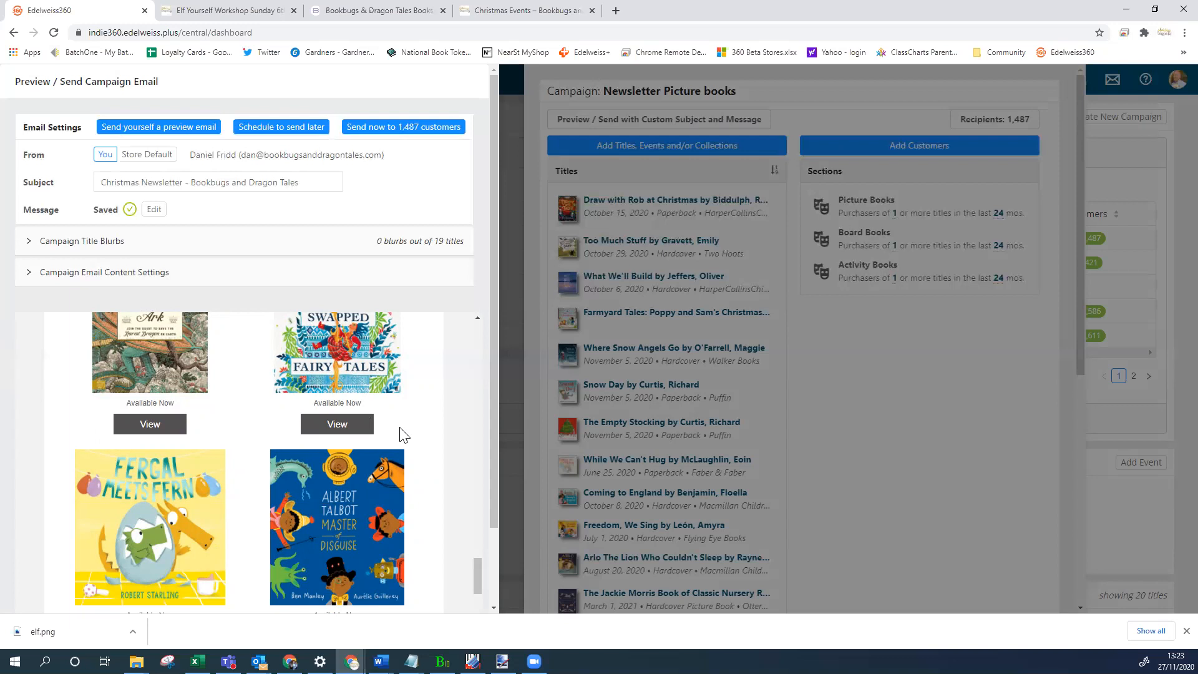
left_click_drag(478, 570, 411, 300)
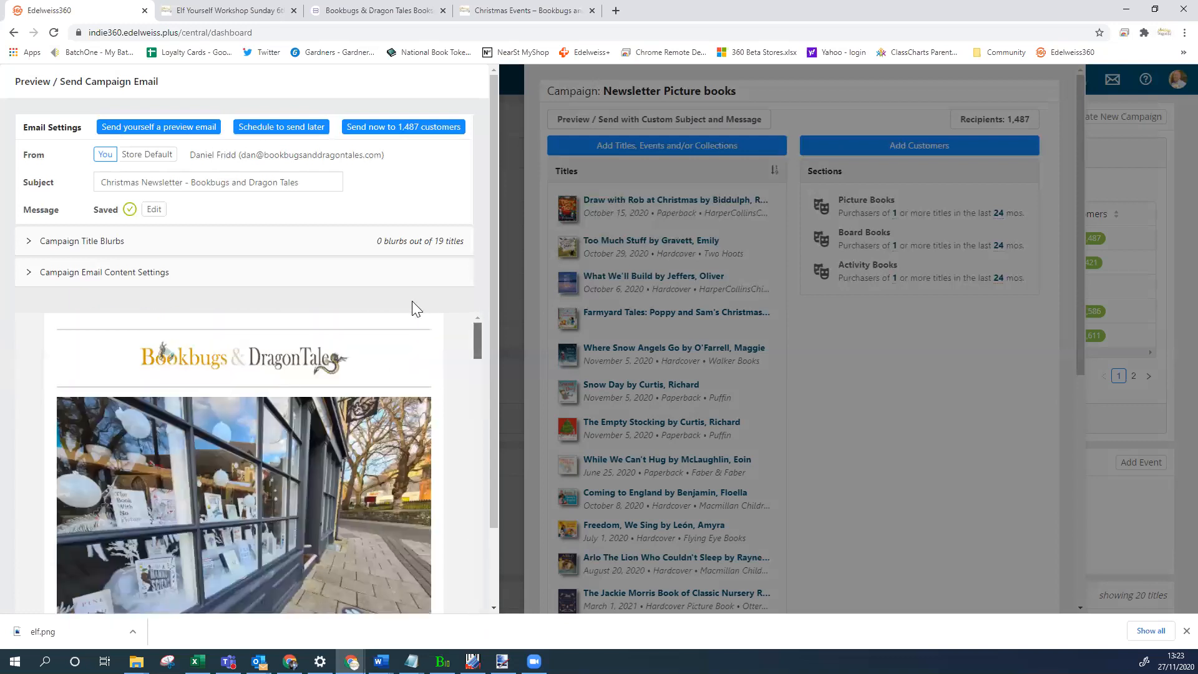
Expand the campaign title blurbs and examine the blurb type options for Draw with Rob at Christmas and the entries for the other titles.
left_click(91, 247)
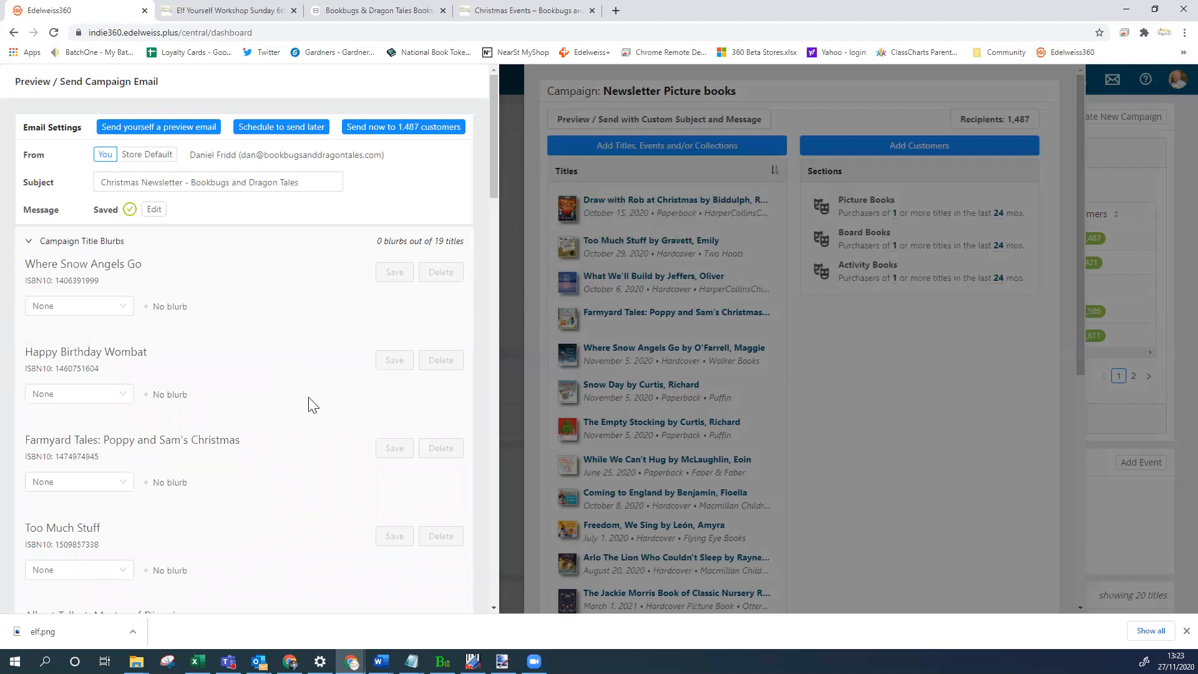
scroll(313, 405, "down", 3)
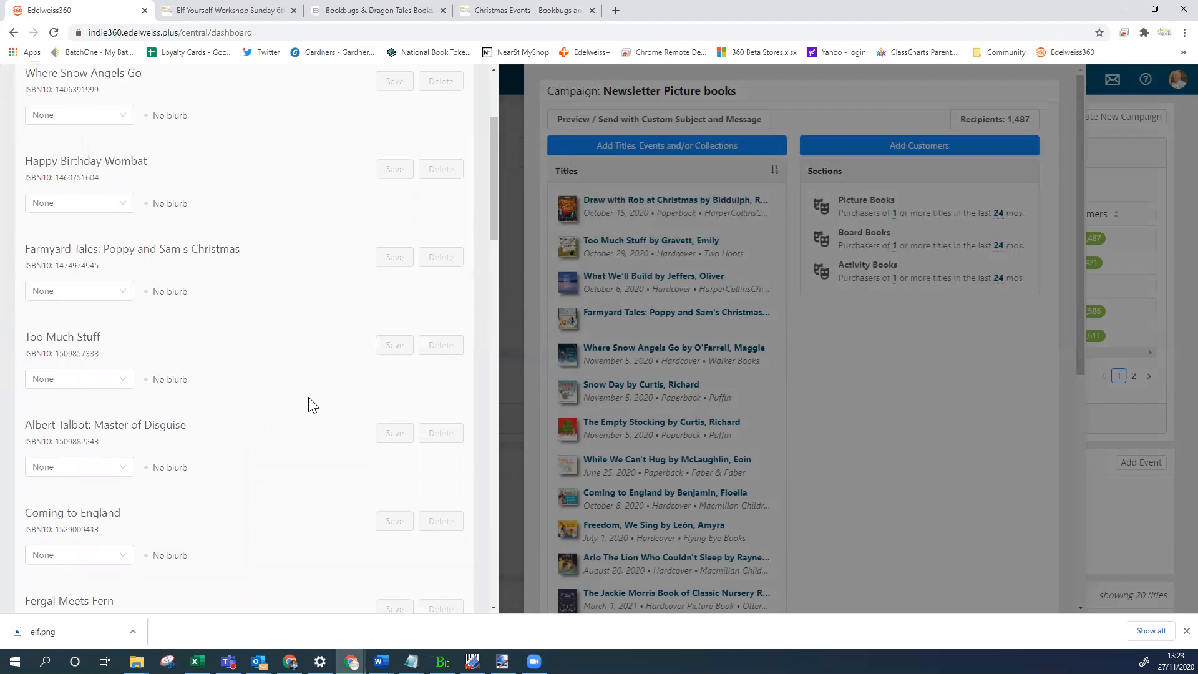
scroll(313, 405, "down", 2)
scroll(313, 405, "down", 3)
scroll(313, 404, "down", 4)
scroll(313, 405, "down", 1)
left_click(120, 415)
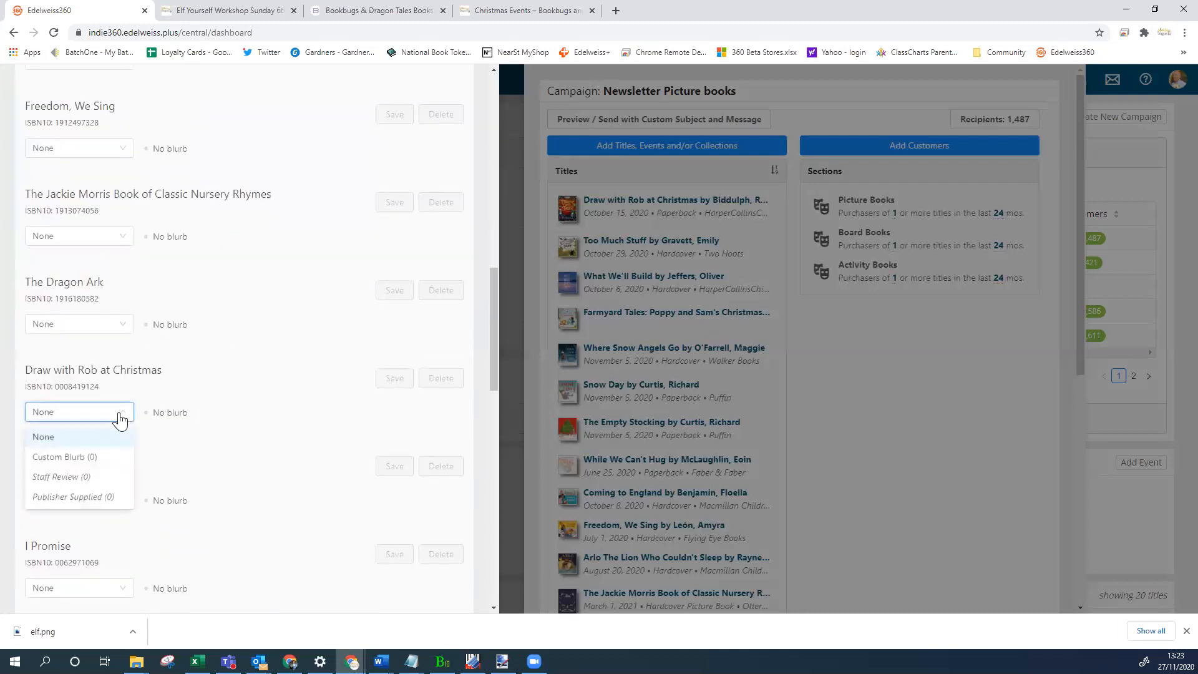
left_click(260, 436)
scroll(259, 436, "down", 5)
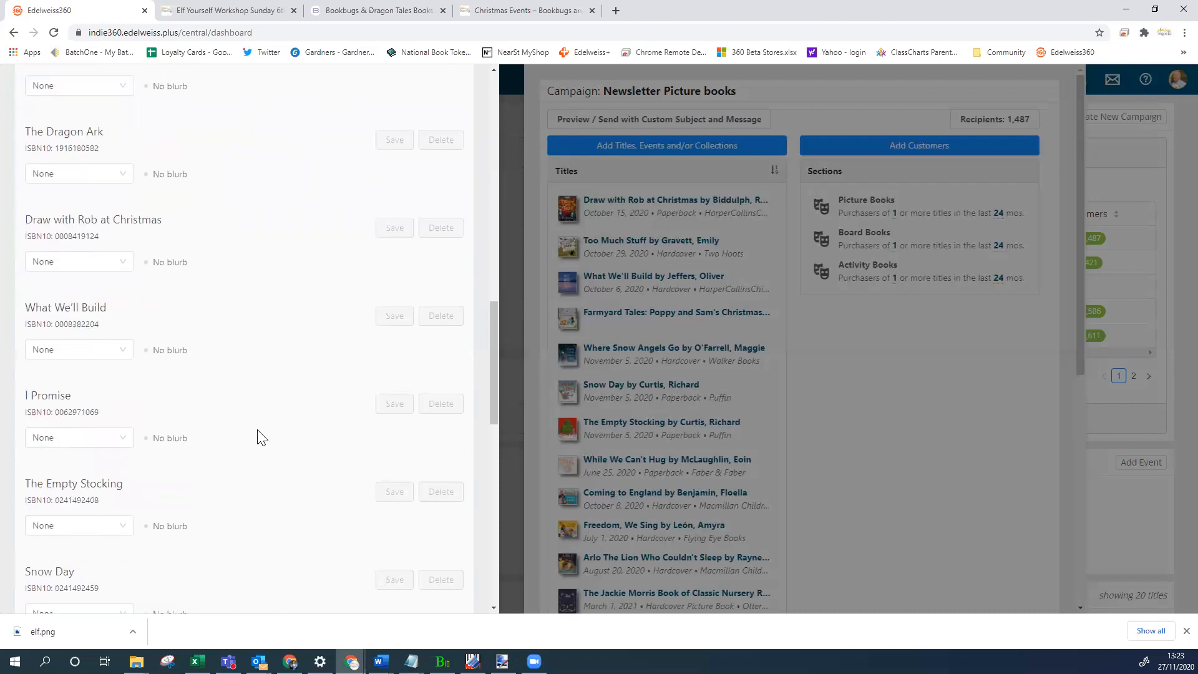
scroll(260, 436, "down", 3)
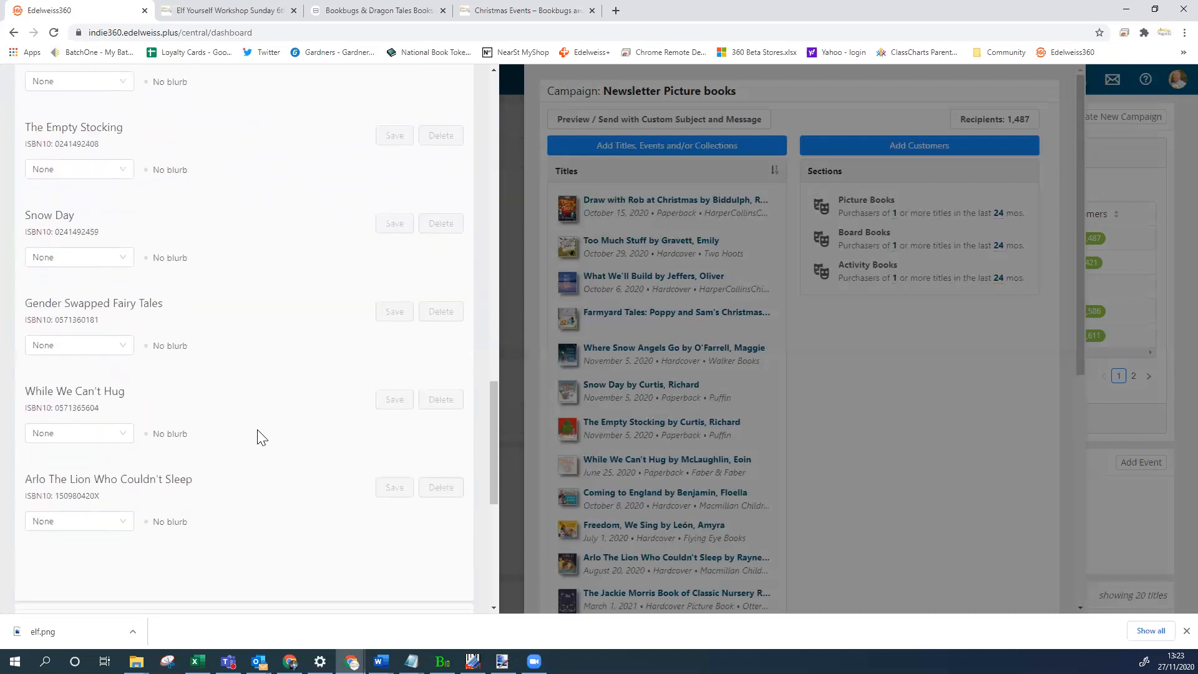
Set the blurb type for What We'll Build to Staff Review and select the first listed review as its blurb.
scroll(302, 499, "down", 3)
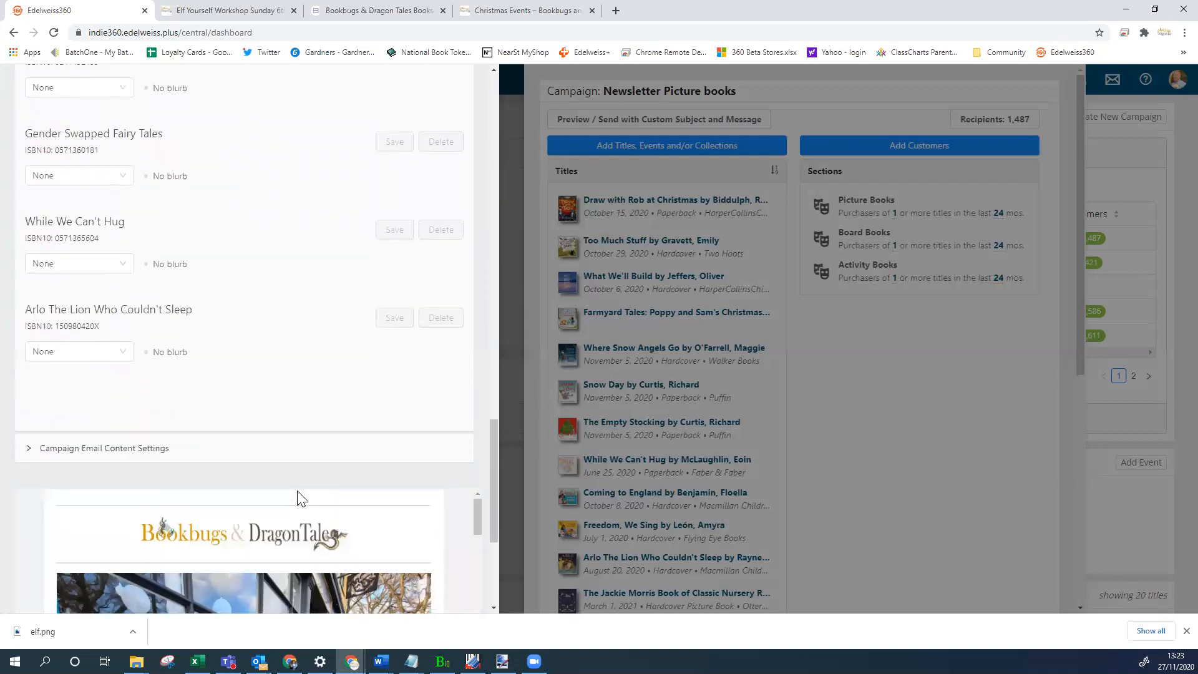
scroll(279, 283, "up", 7)
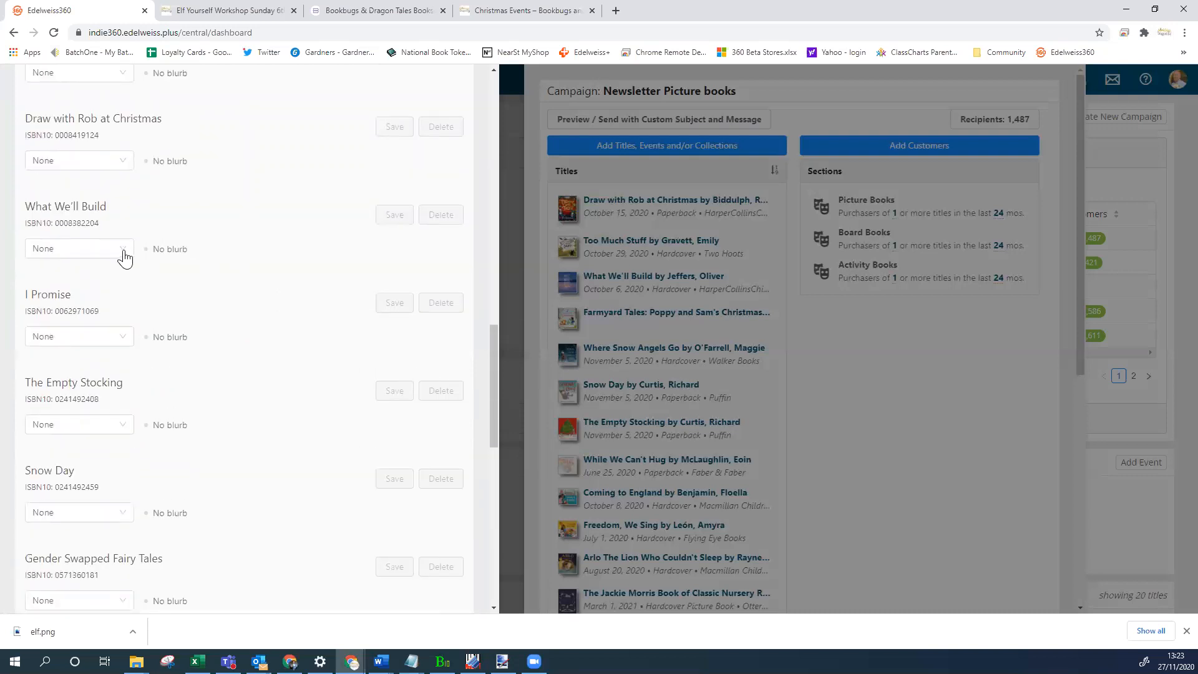
left_click(127, 250)
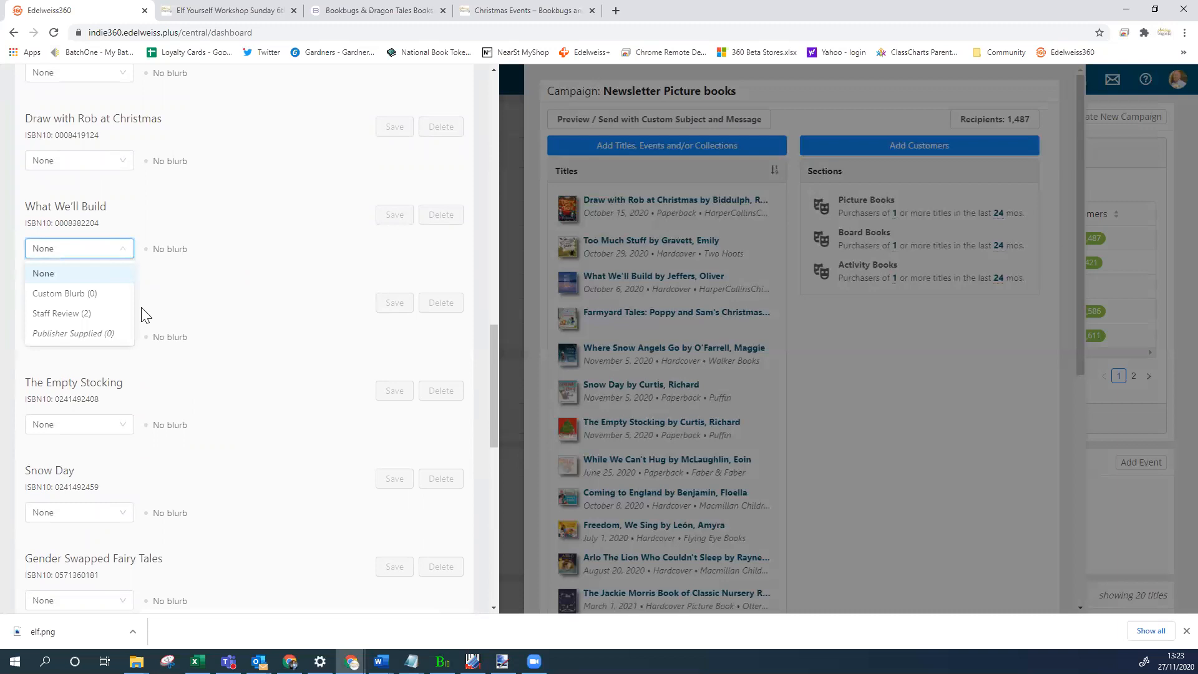
left_click(52, 317)
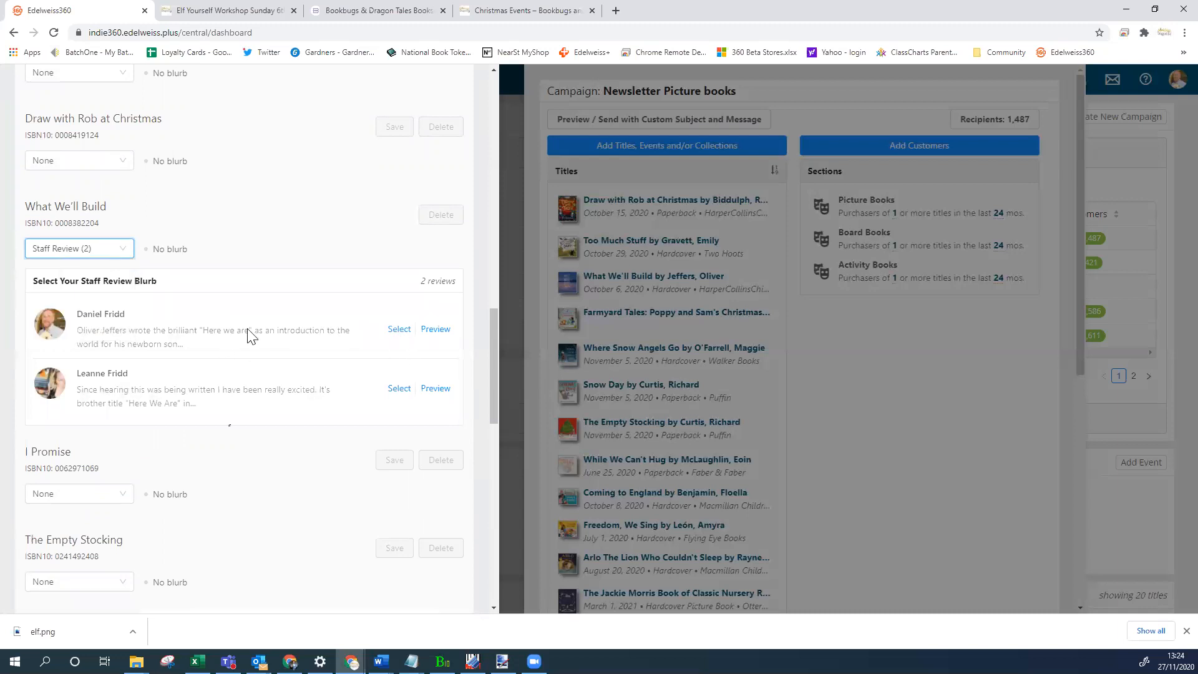
left_click(404, 330)
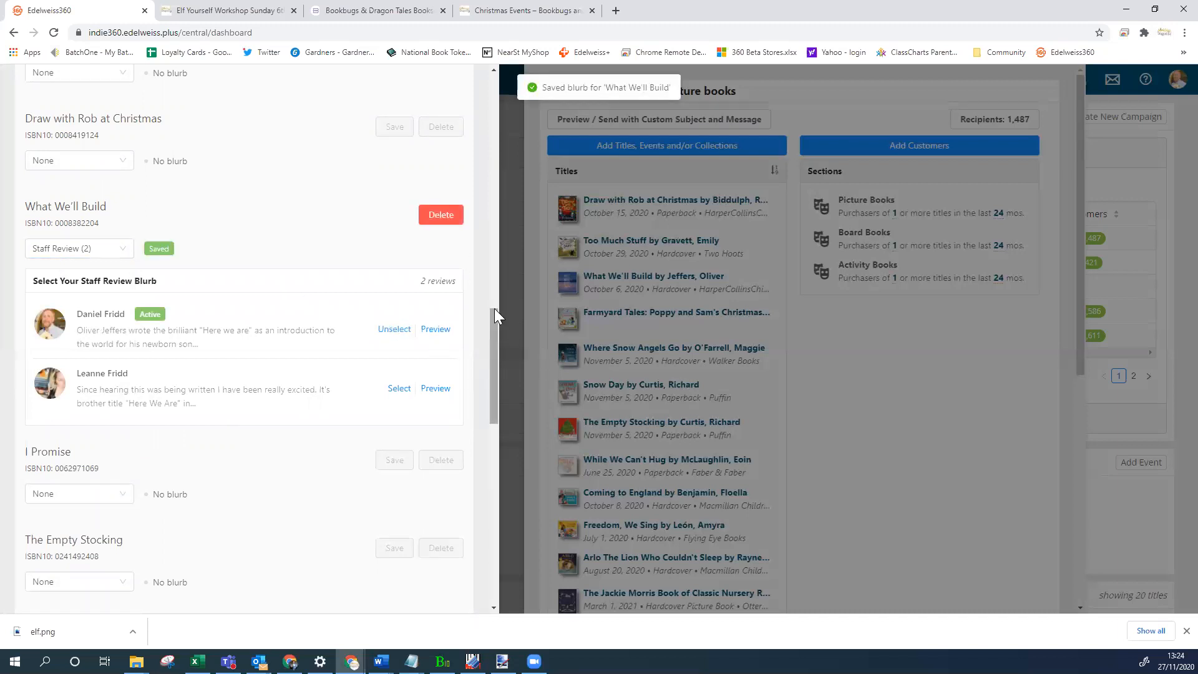
Collapse the campaign title blurbs and look through the email preview, checking the What We'll Build review and the title covers.
scroll(209, 114, "up", 4)
scroll(212, 116, "up", 12)
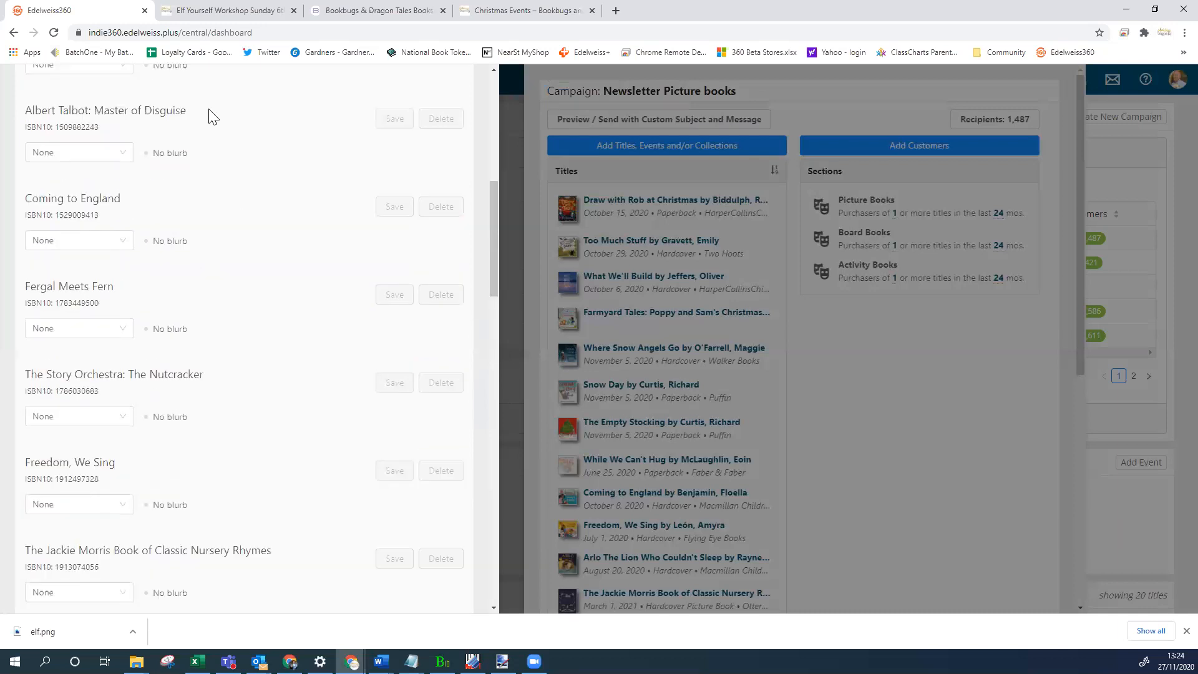
left_click(28, 243)
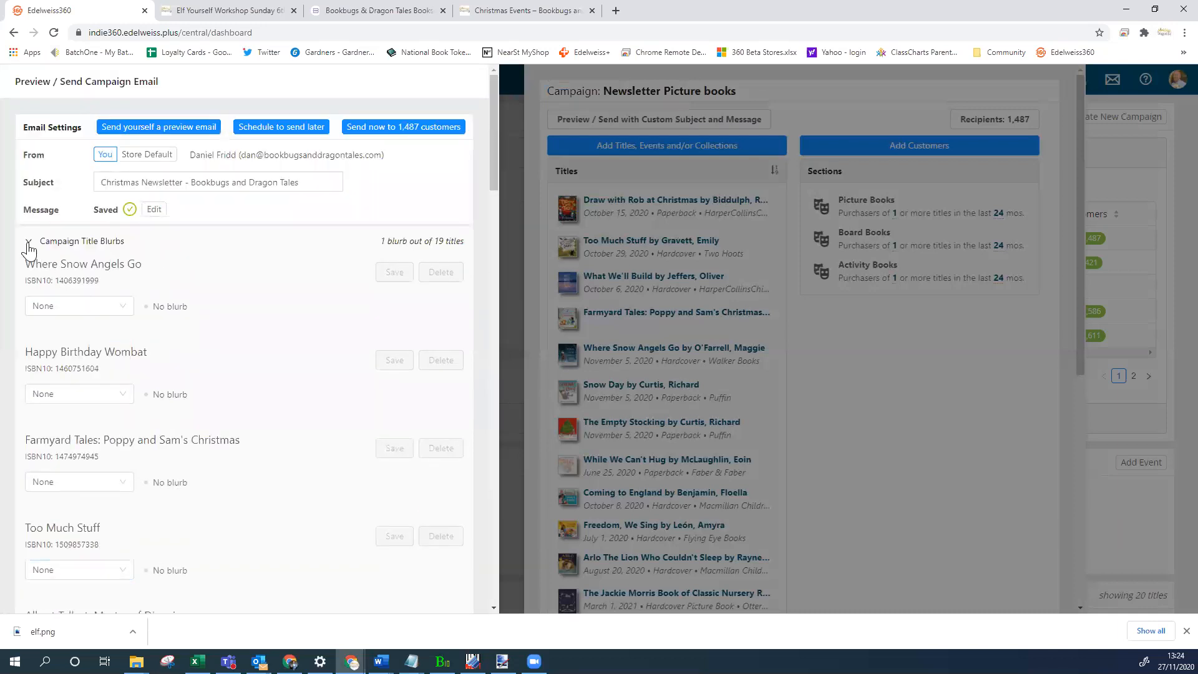
left_click_drag(475, 331, 459, 426)
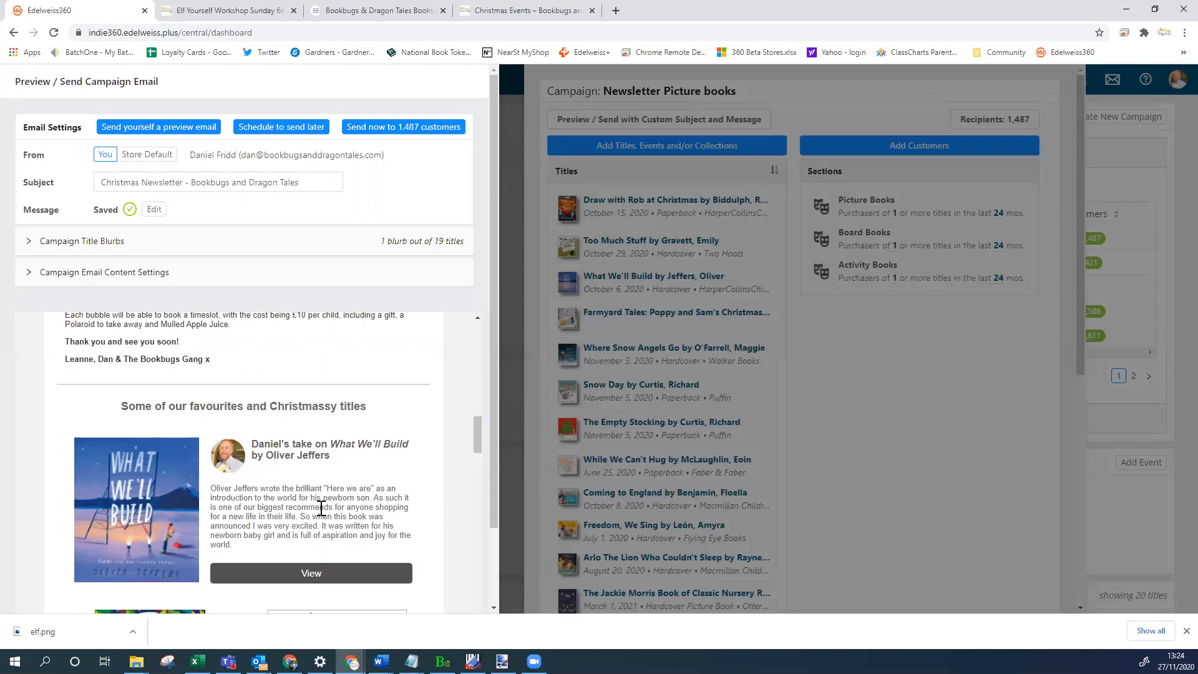
left_click_drag(474, 440, 478, 330)
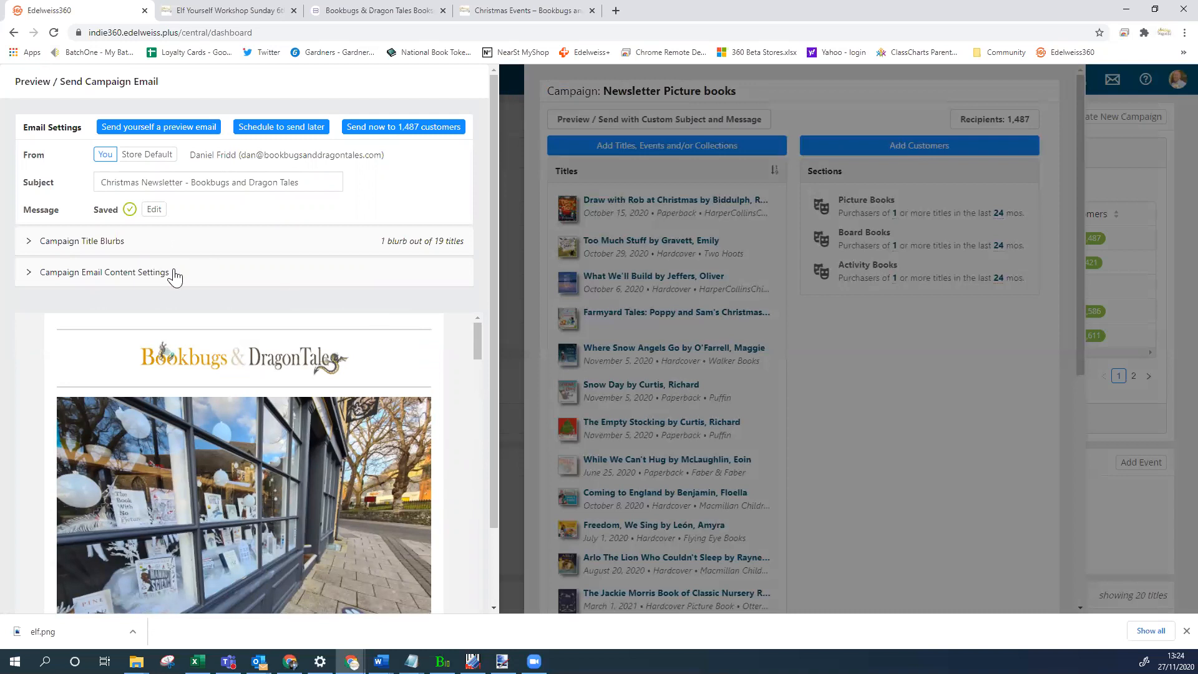
scroll(328, 428, "down", 1)
scroll(328, 428, "down", 1)
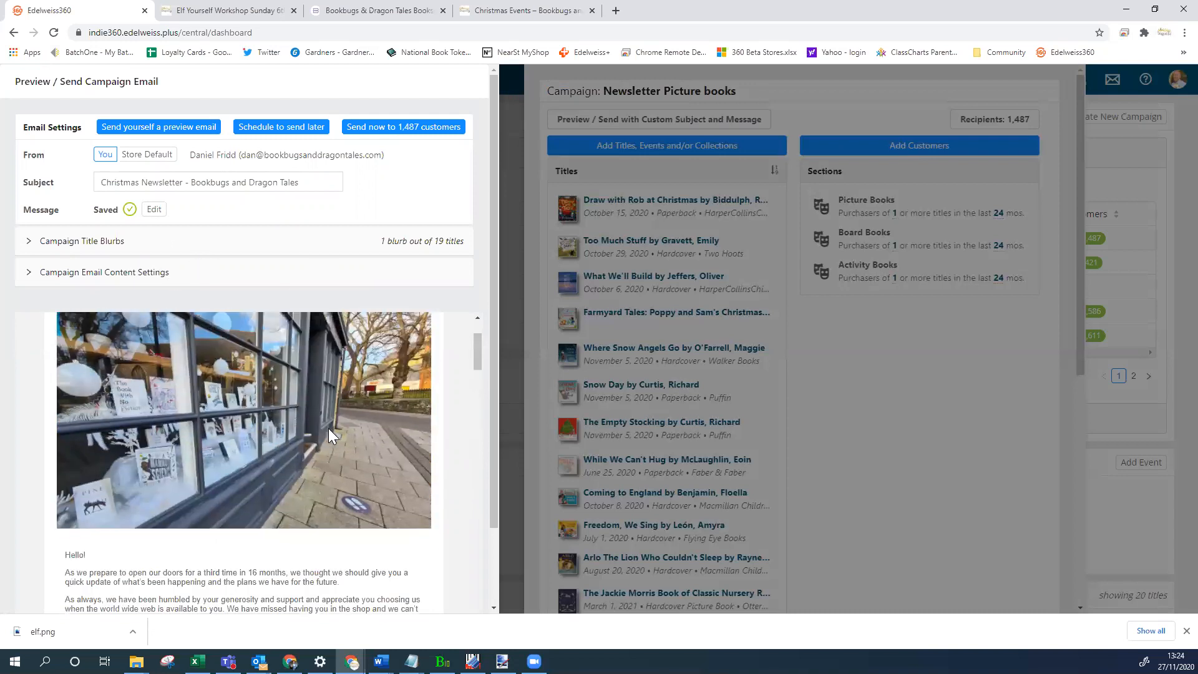
scroll(329, 427, "up", 2)
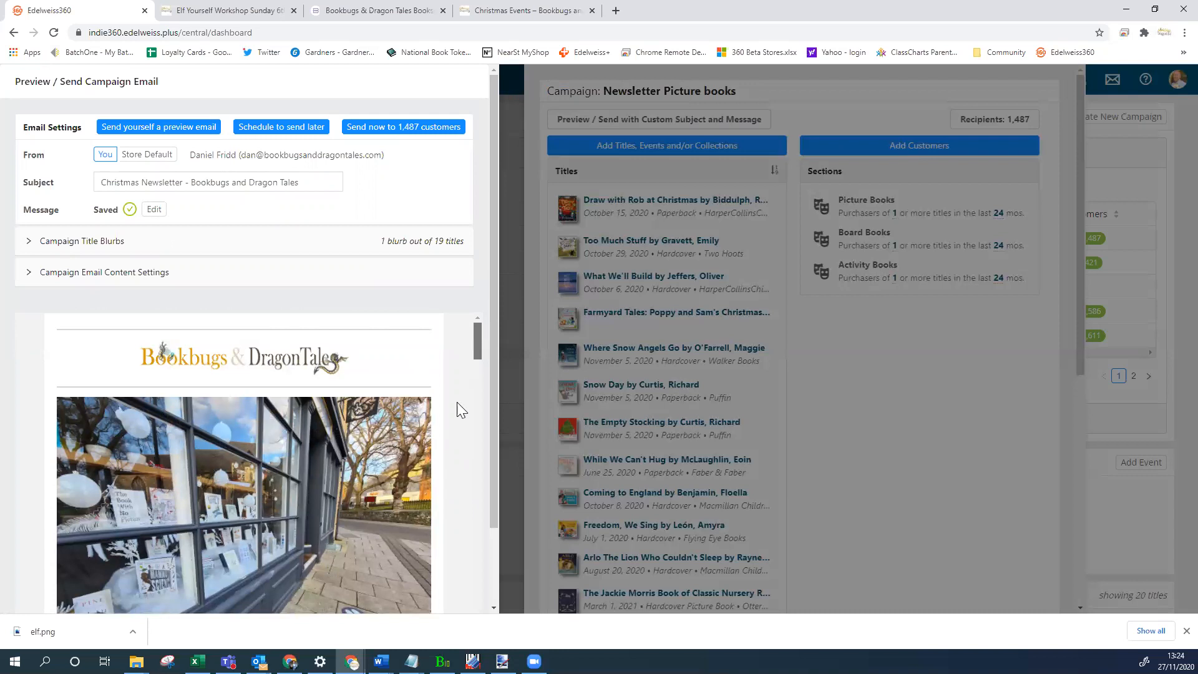
scroll(457, 406, "down", 10)
scroll(455, 414, "down", 15)
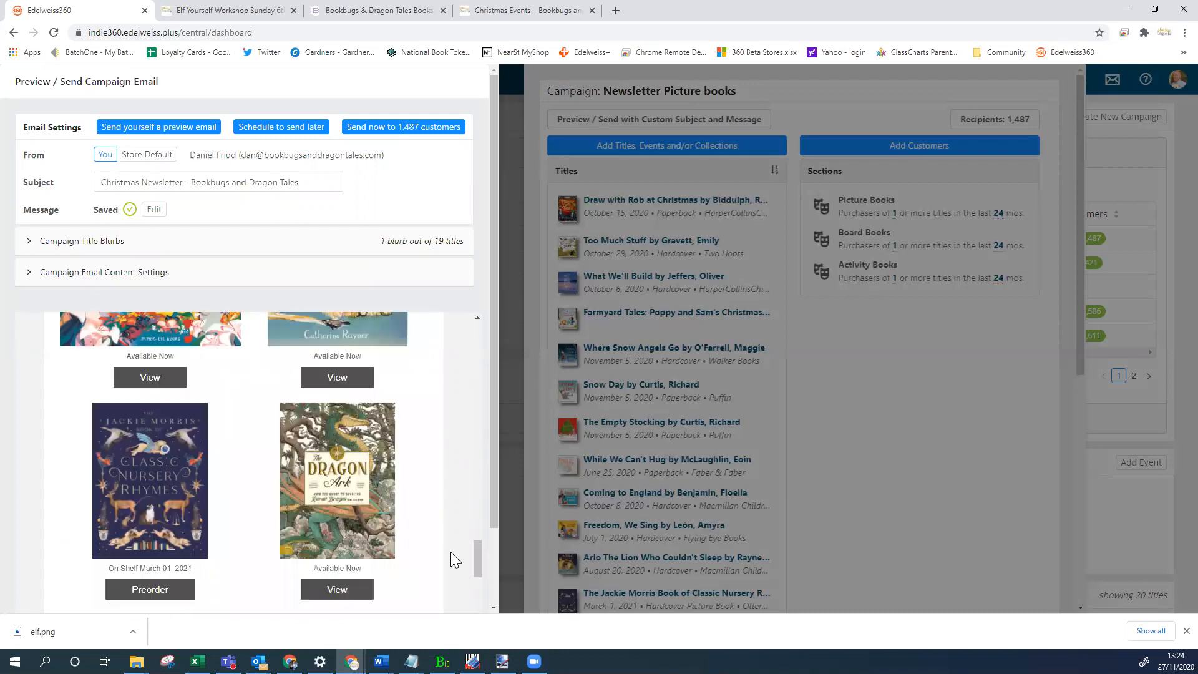
left_click_drag(474, 555, 464, 625)
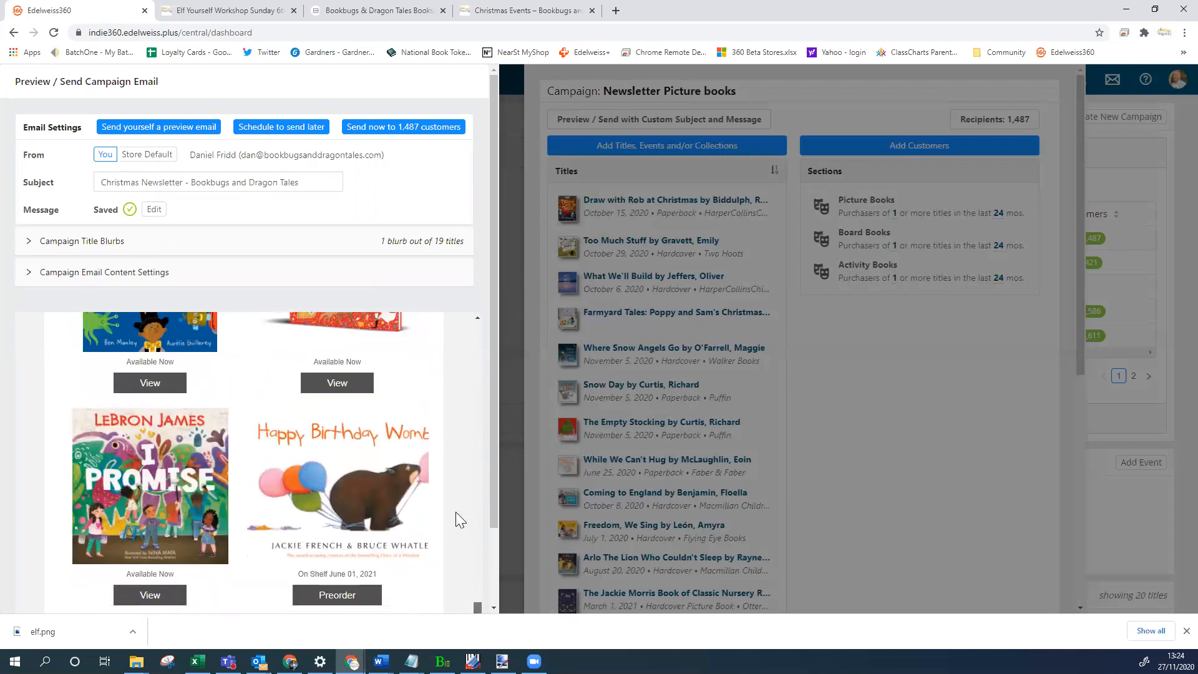
scroll(455, 509, "up", 15)
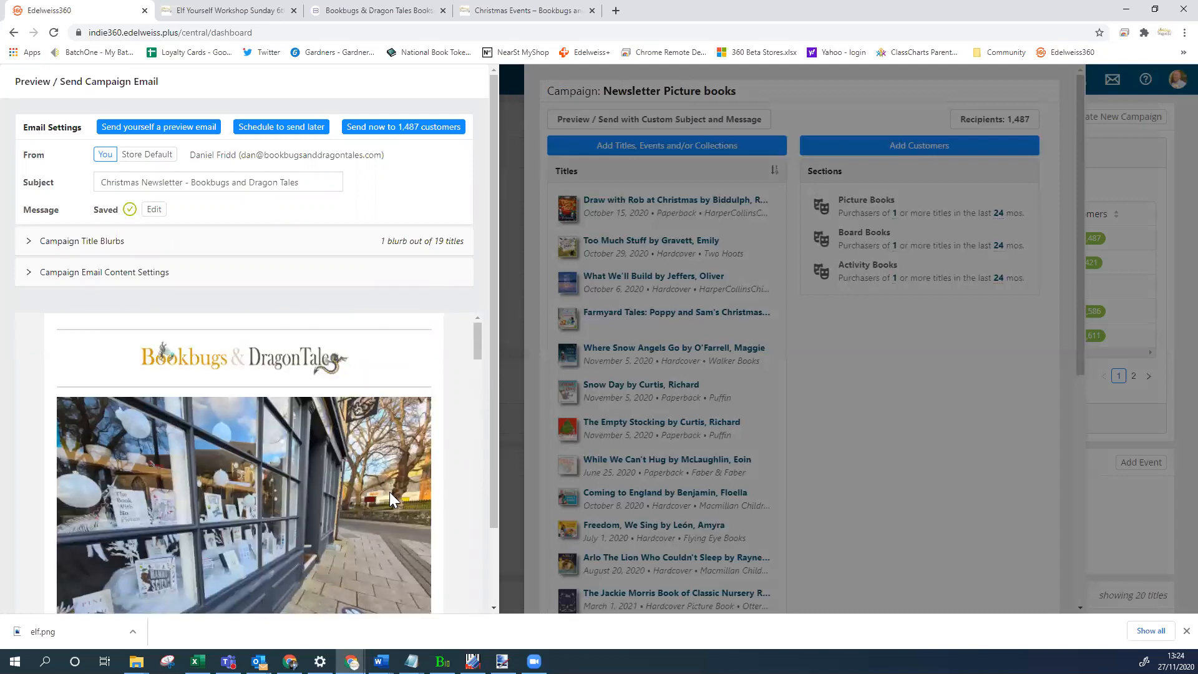
scroll(389, 491, "down", 2)
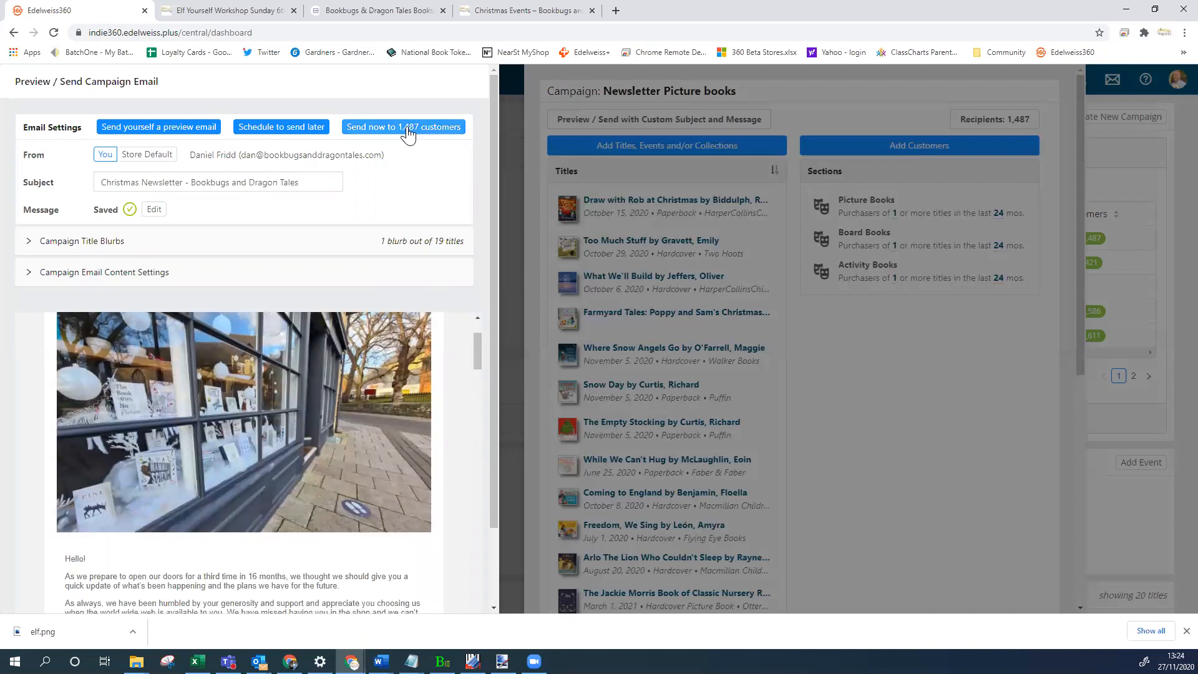
Send the Newsletter Picture books campaign to all its customers immediately and expand the list of completed campaigns.
left_click(408, 131)
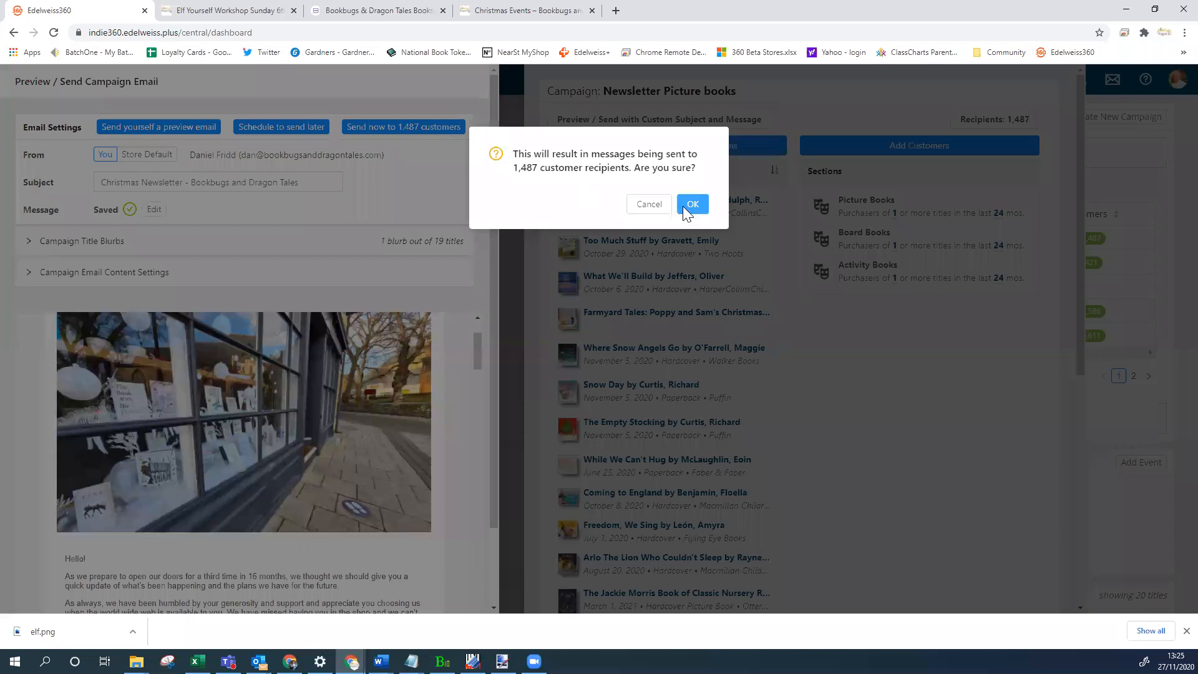
left_click(683, 207)
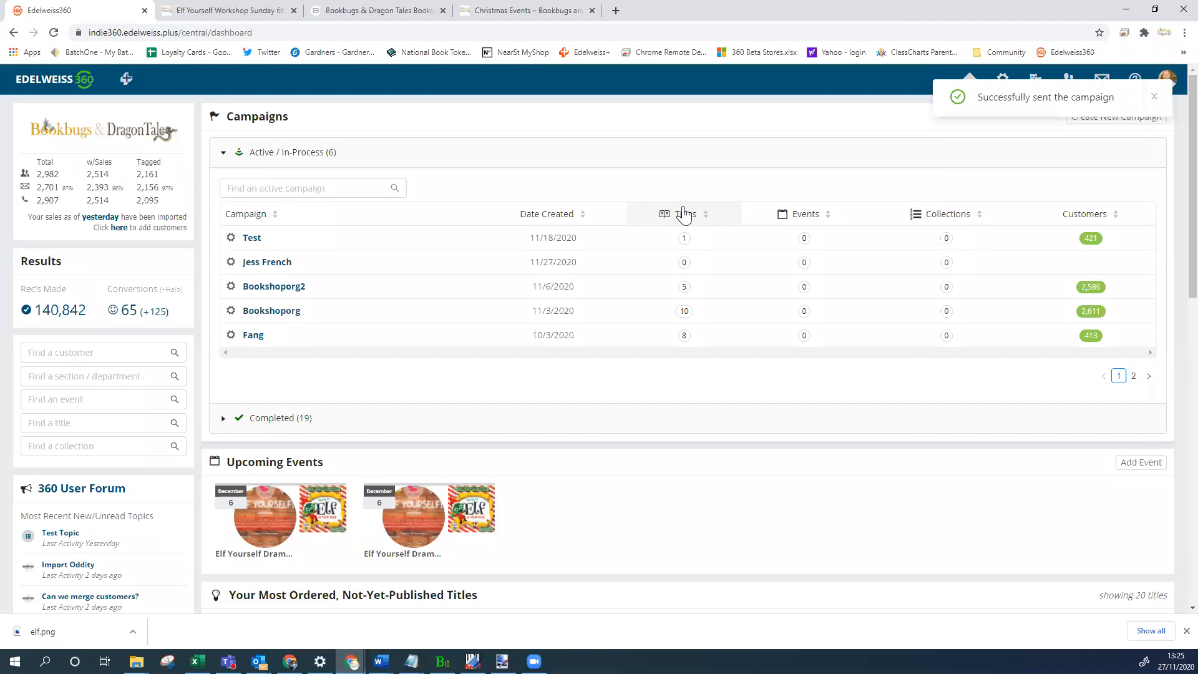
left_click(271, 429)
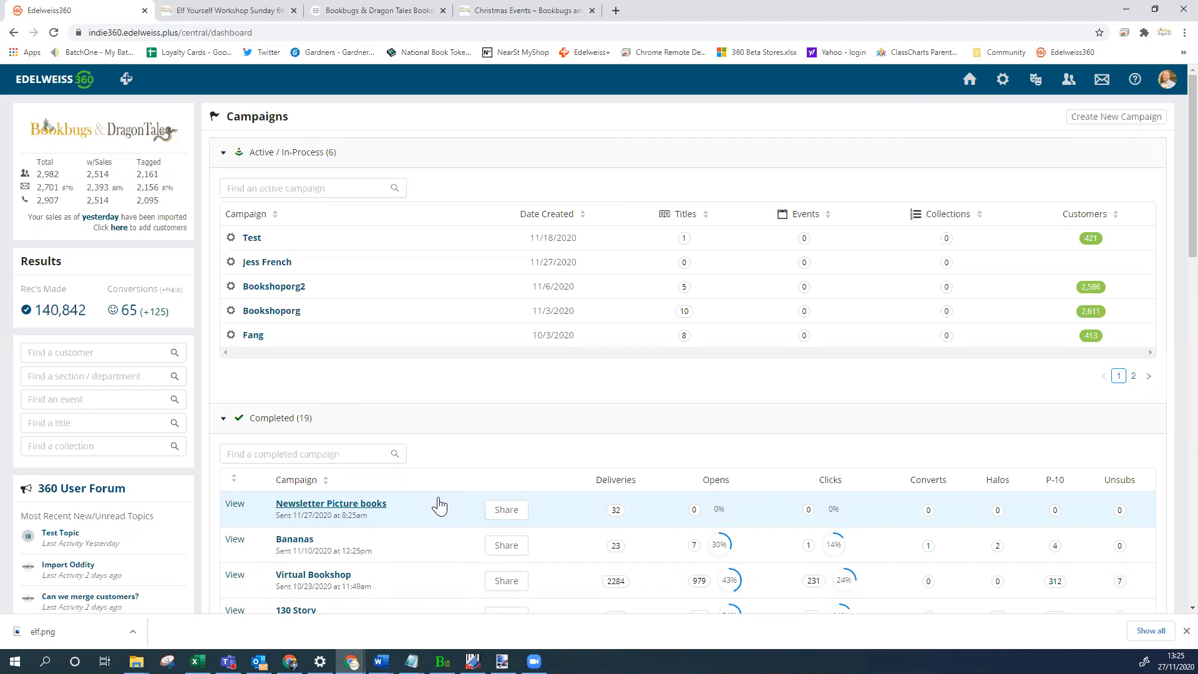
Copy the share link of the completed Newsletter Picture books campaign, open it in a new browser tab and look through the newsletter.
left_click(523, 511)
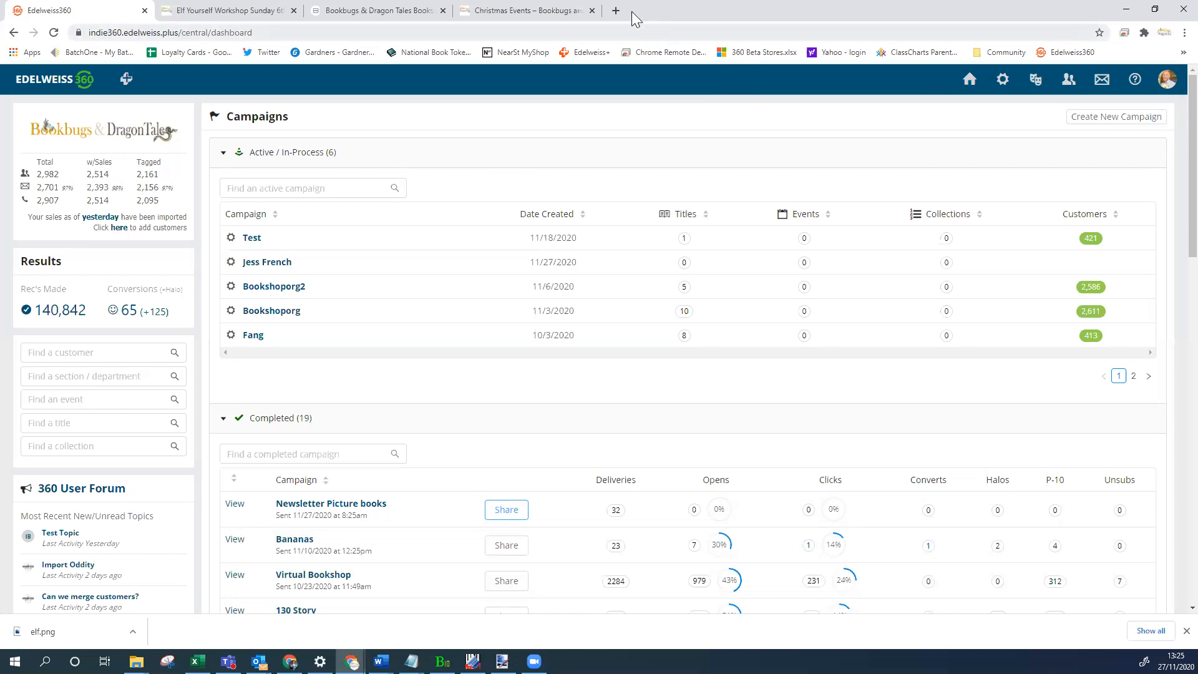
left_click(616, 11)
key("ctrl+v")
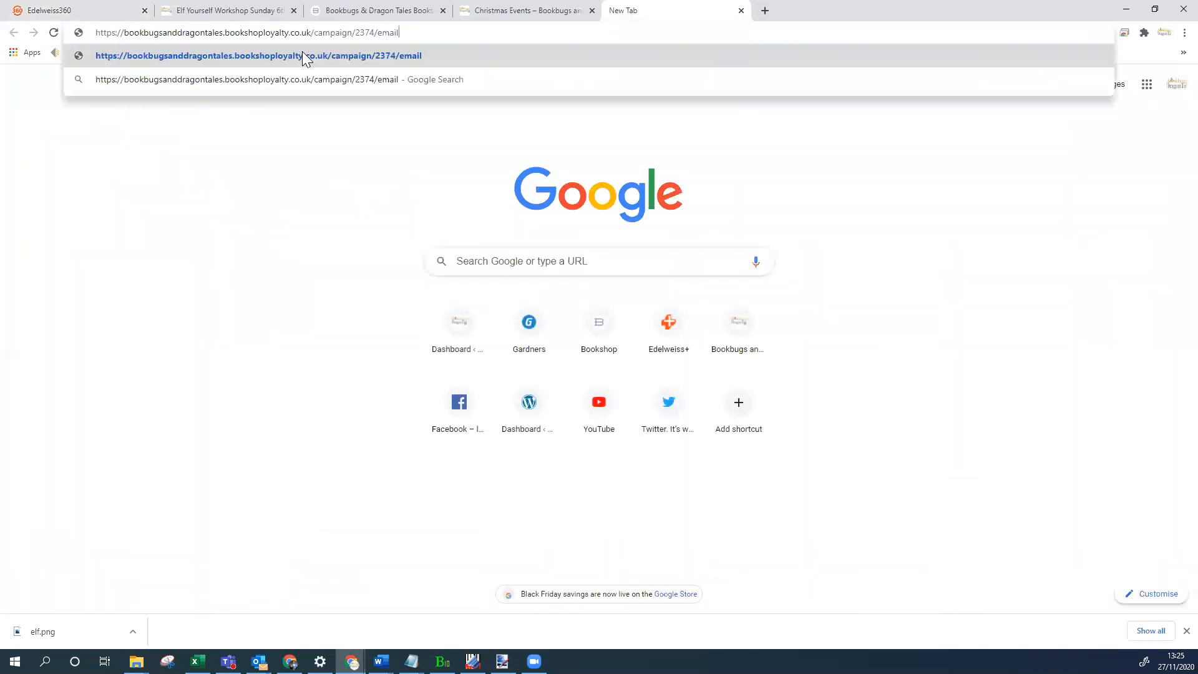
key("Return")
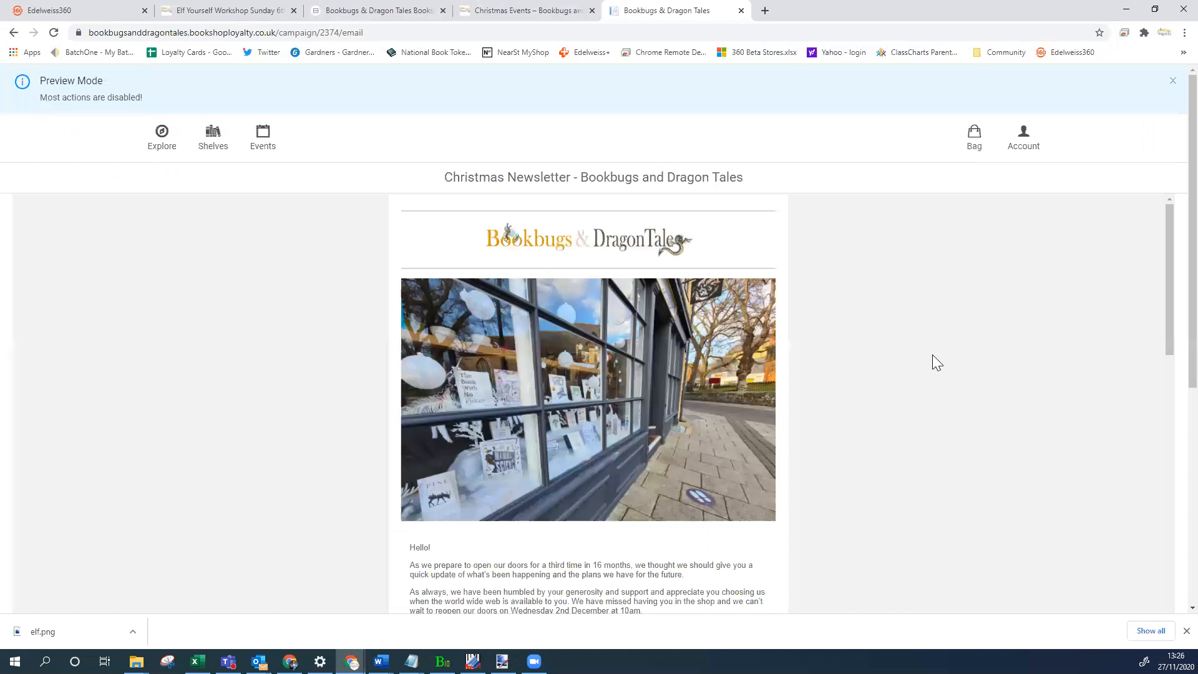
scroll(933, 356, "down", 15)
scroll(932, 354, "down", 1)
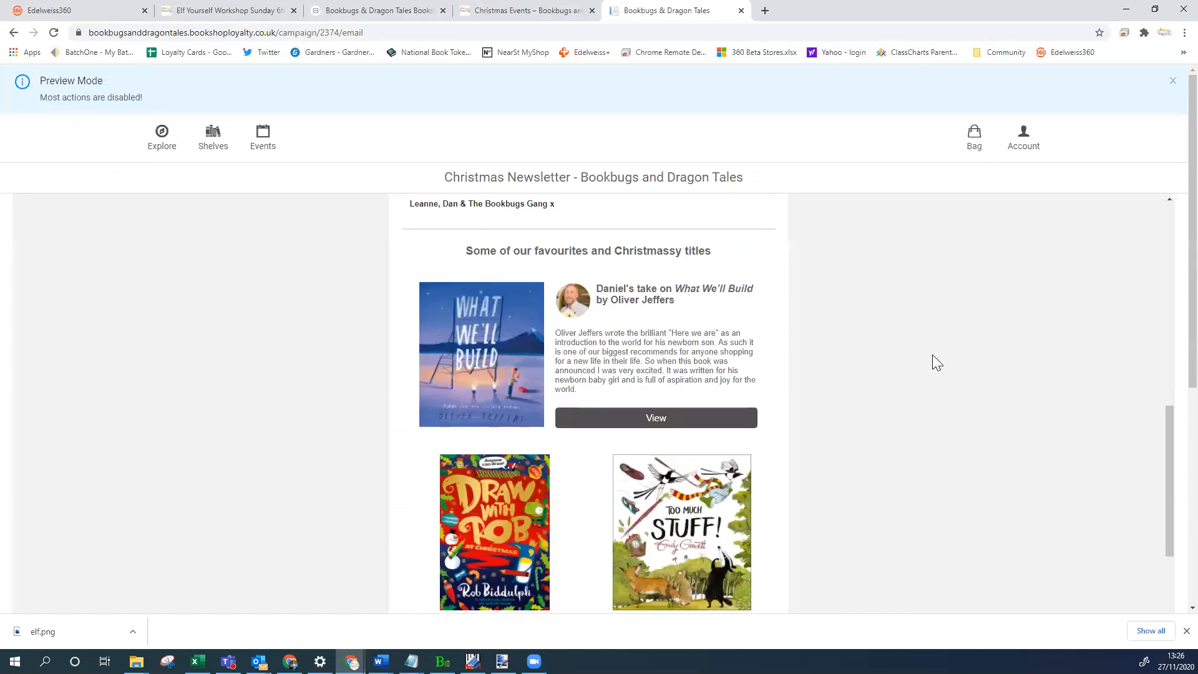
scroll(920, 433, "down", 3)
scroll(919, 433, "up", 12)
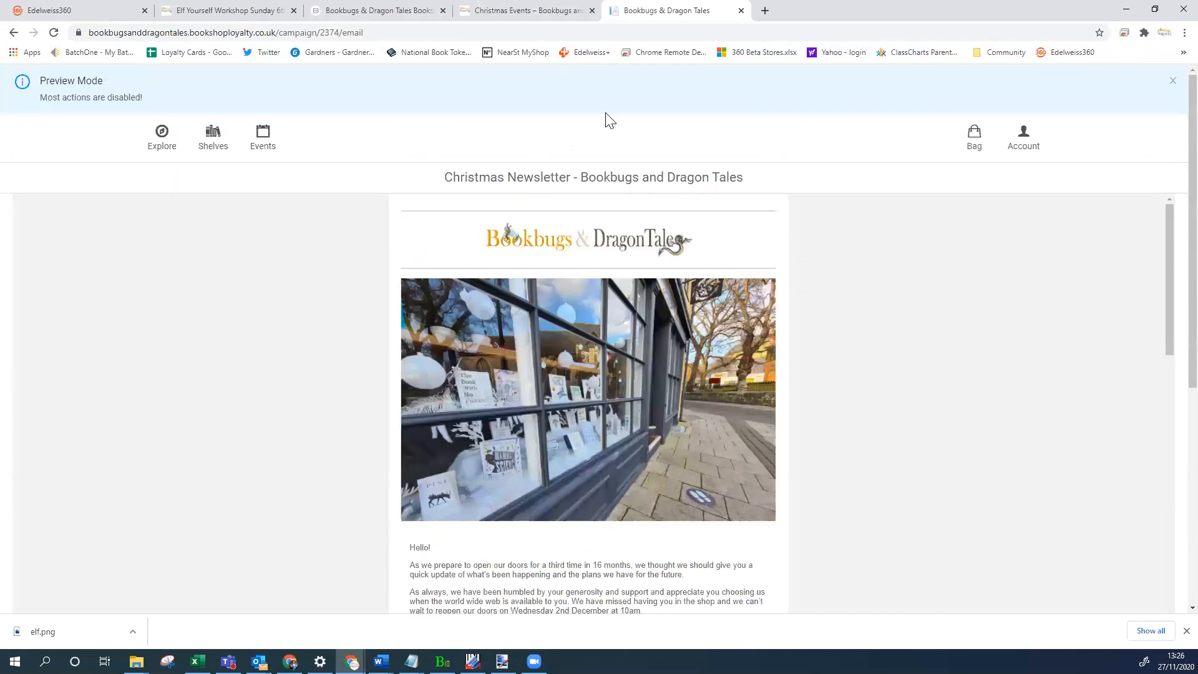
Return to Edelweiss360 and create a new campaign named Newsletter CH Non Fiction.
left_click(101, 11)
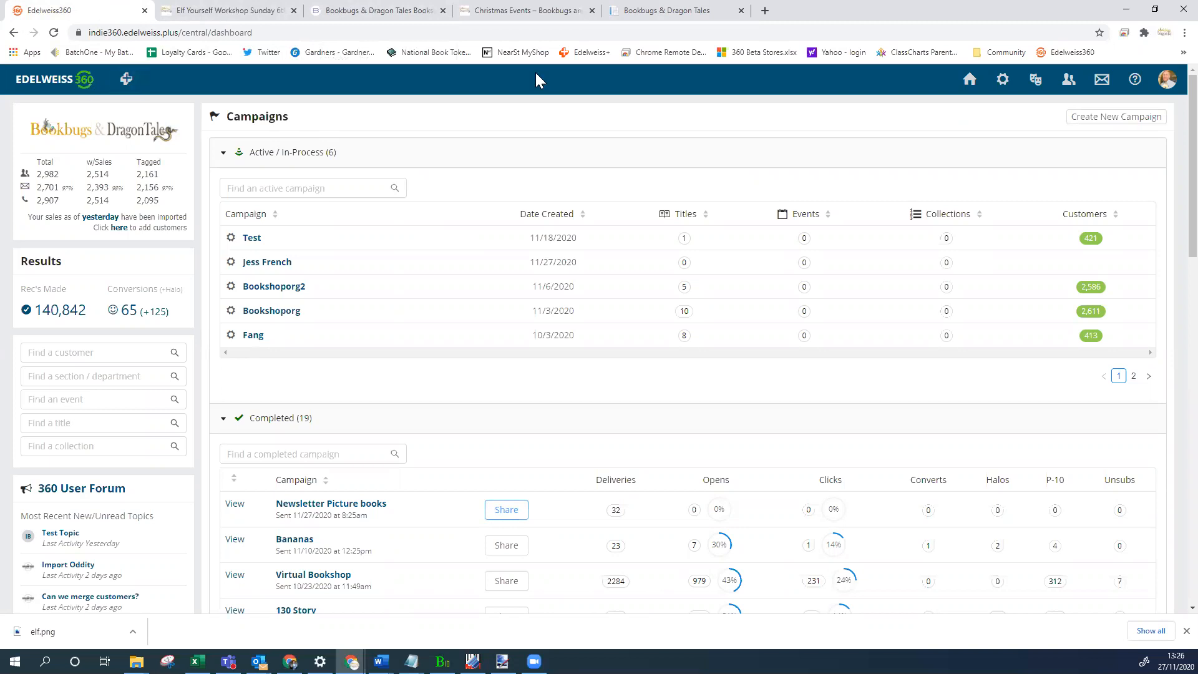
left_click(1088, 117)
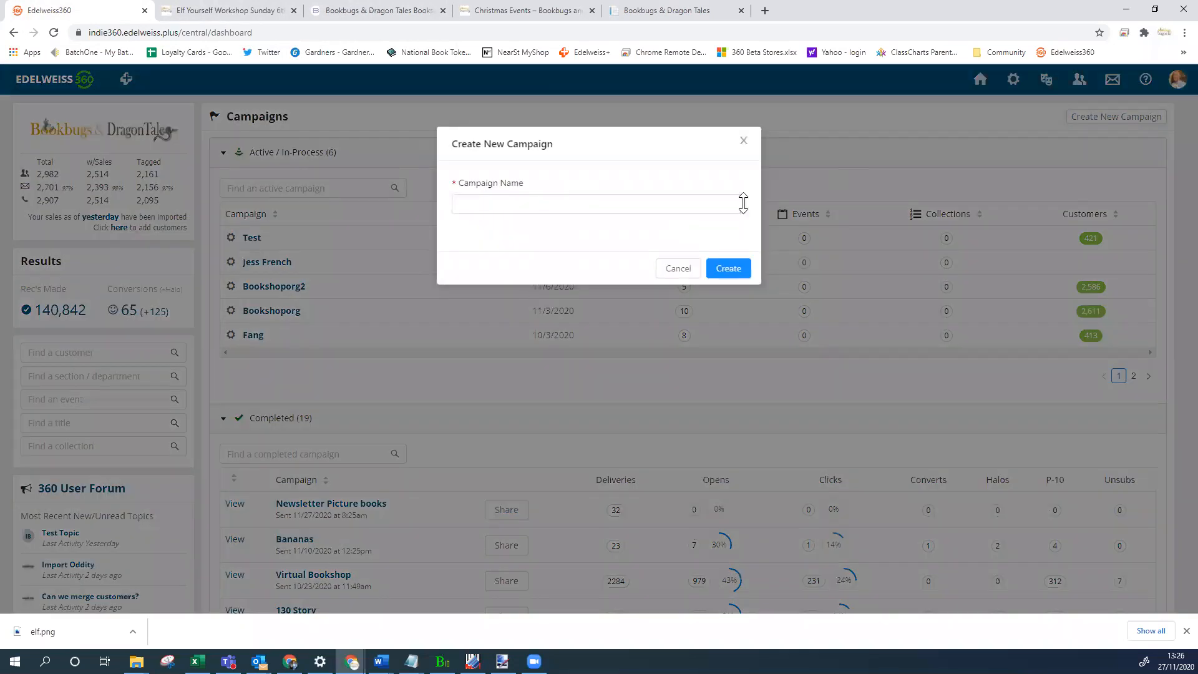
left_click(593, 203)
type("Newslet")
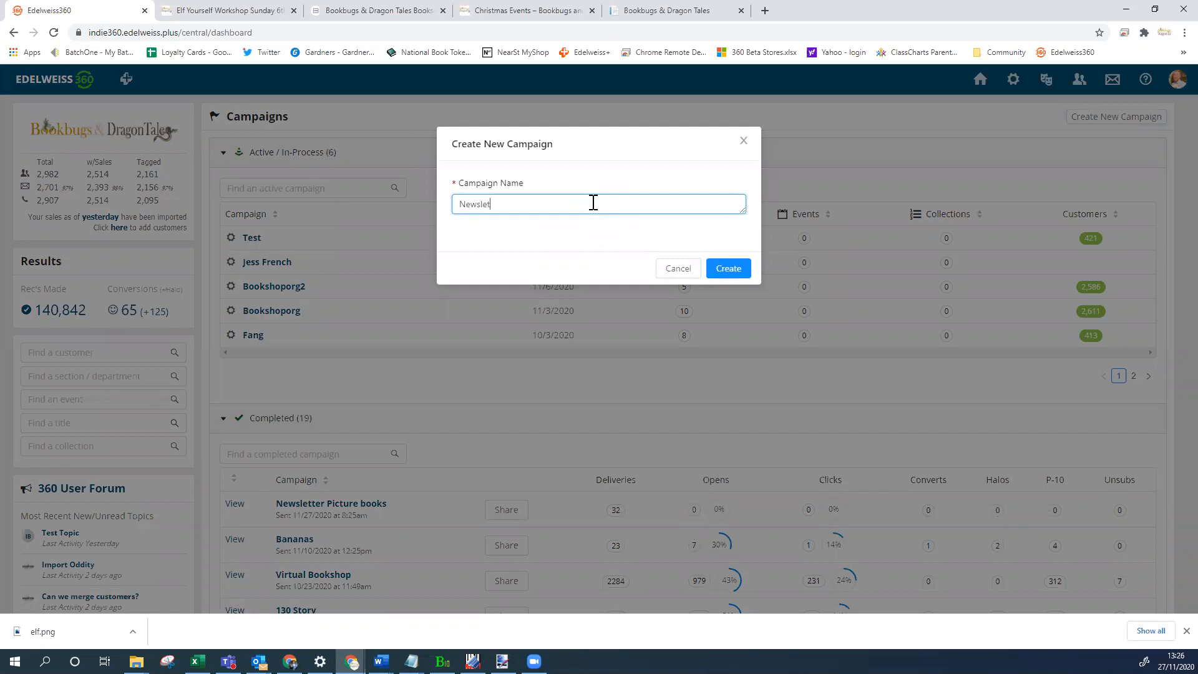
type("ter CH Non Fiction")
left_click(736, 272)
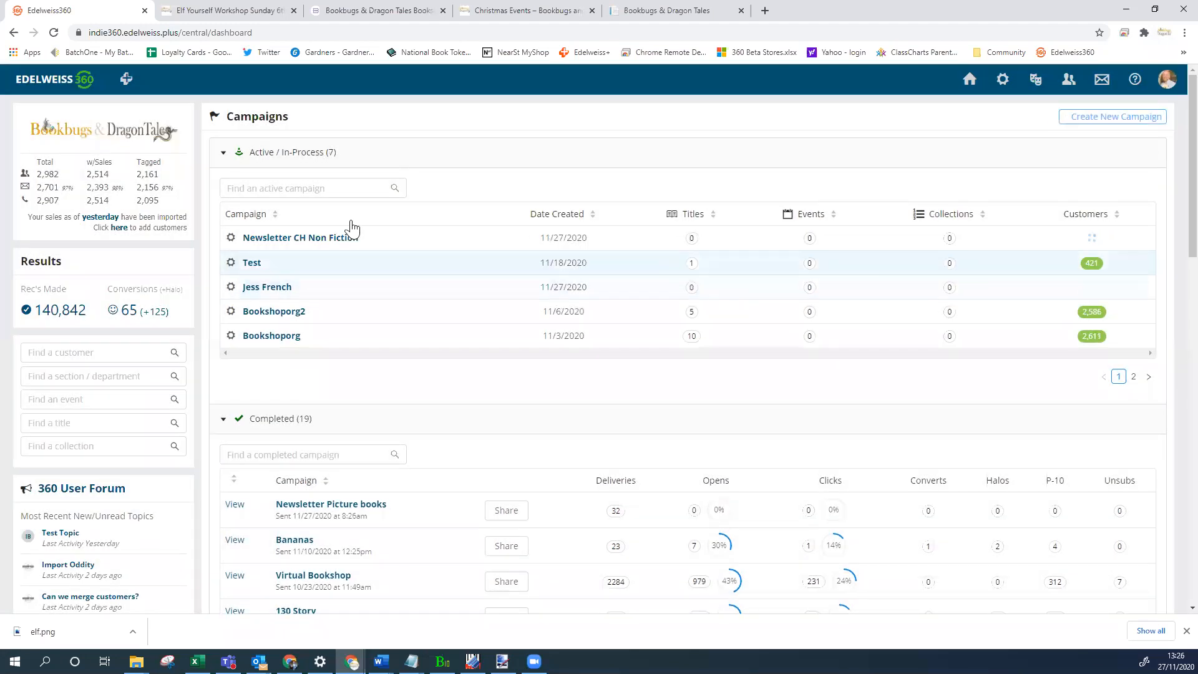
Target Reference section purchasers in the Newsletter CH Non Fiction campaign and exclude customers who were recently emailed.
left_click(275, 240)
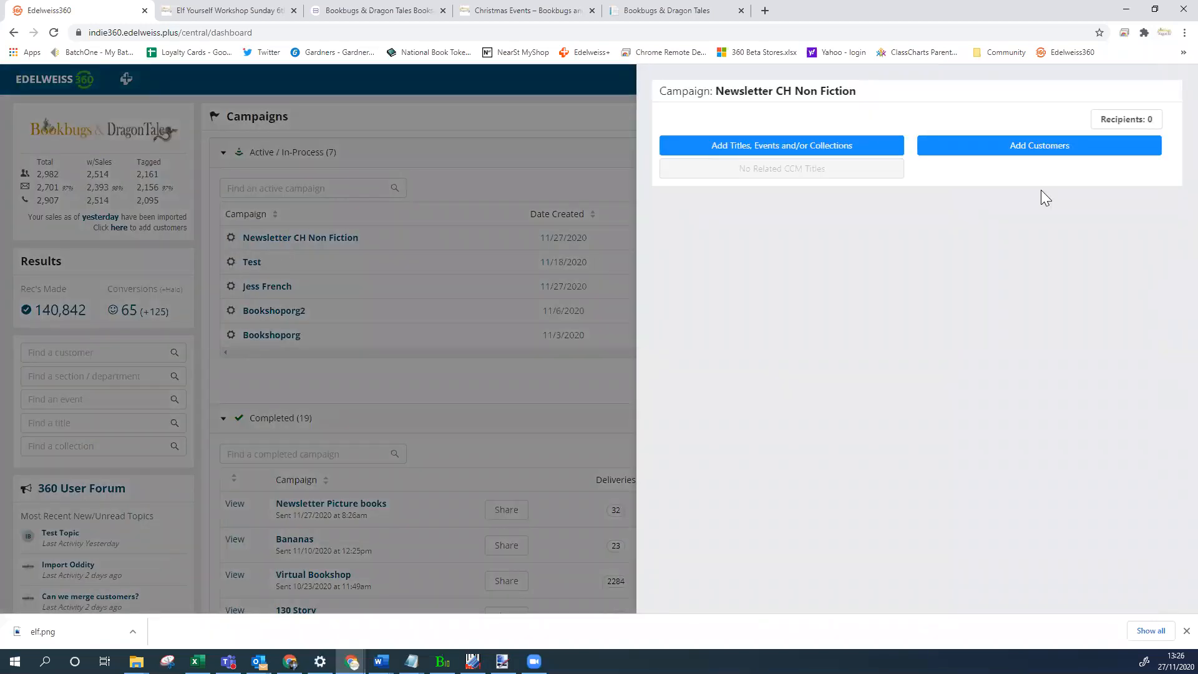
left_click(1034, 160)
left_click(924, 235)
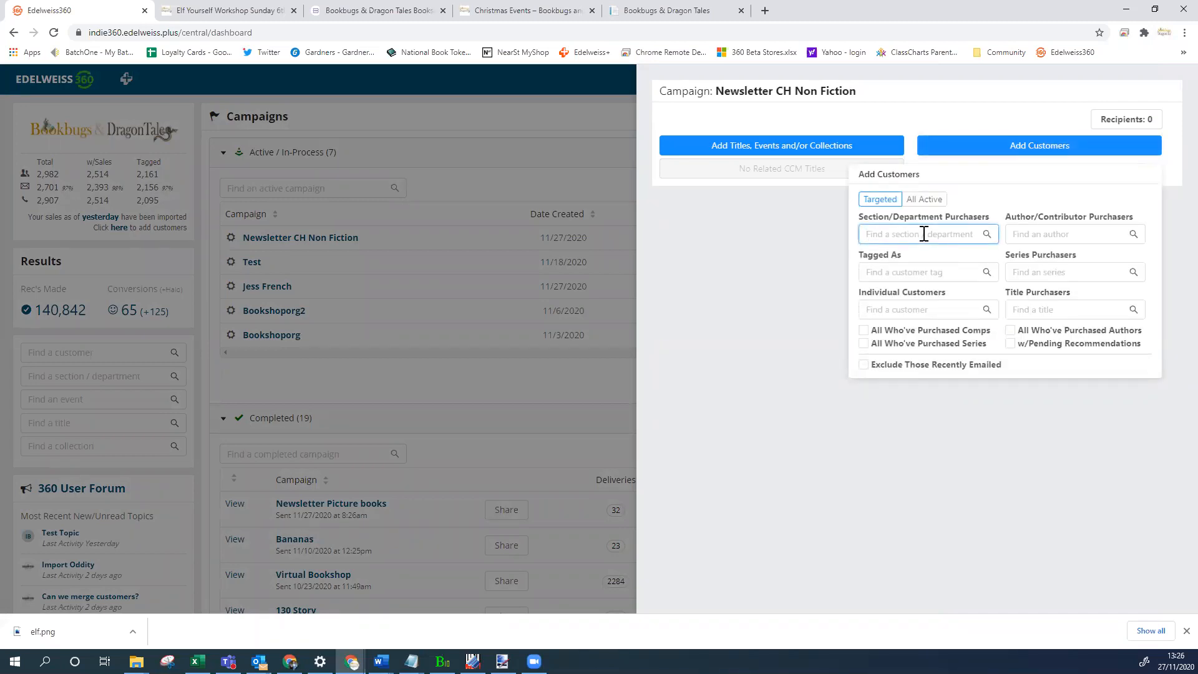
type("refe")
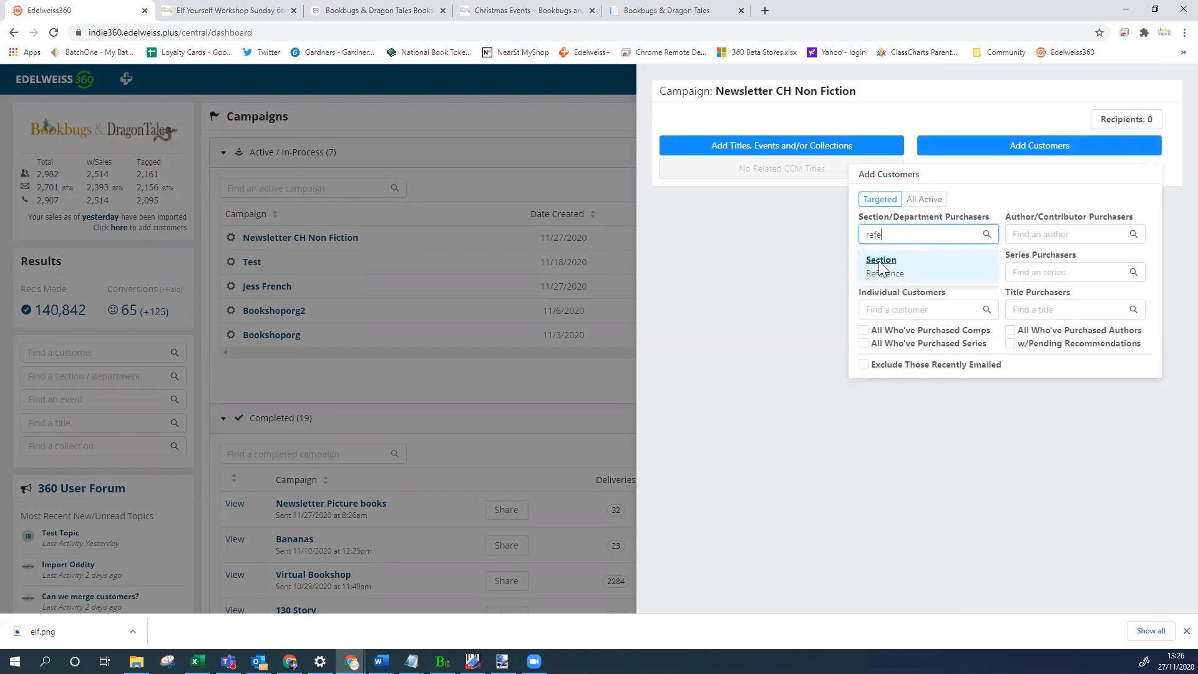
left_click(881, 268)
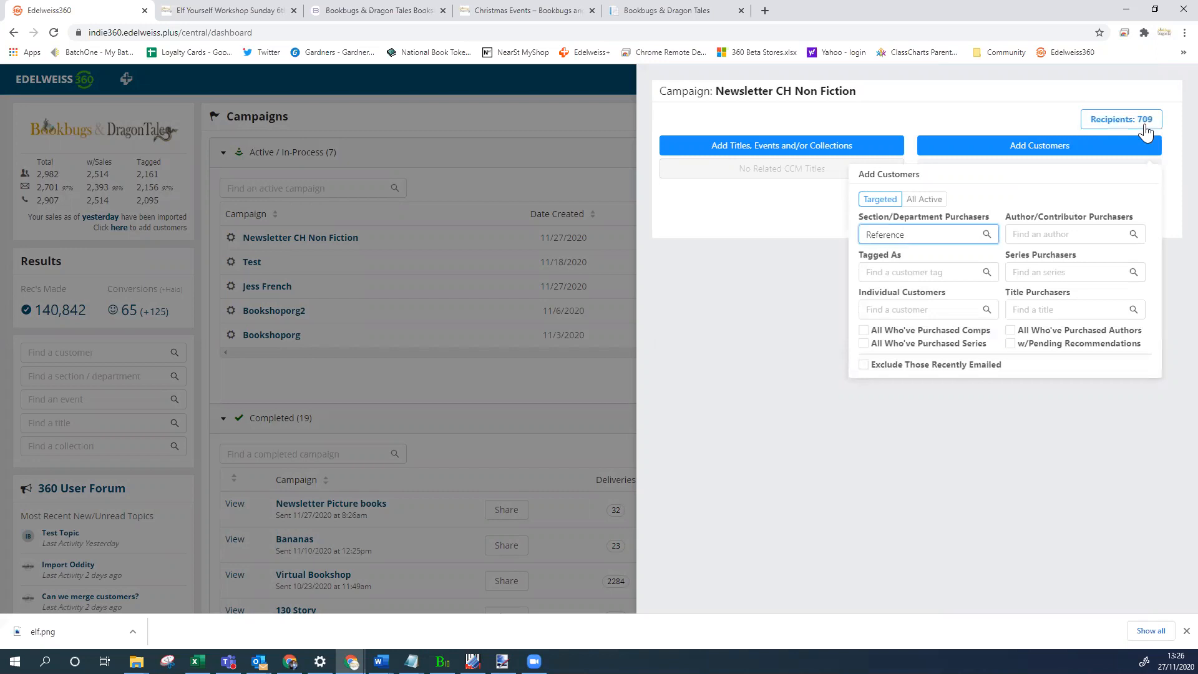
left_click(863, 365)
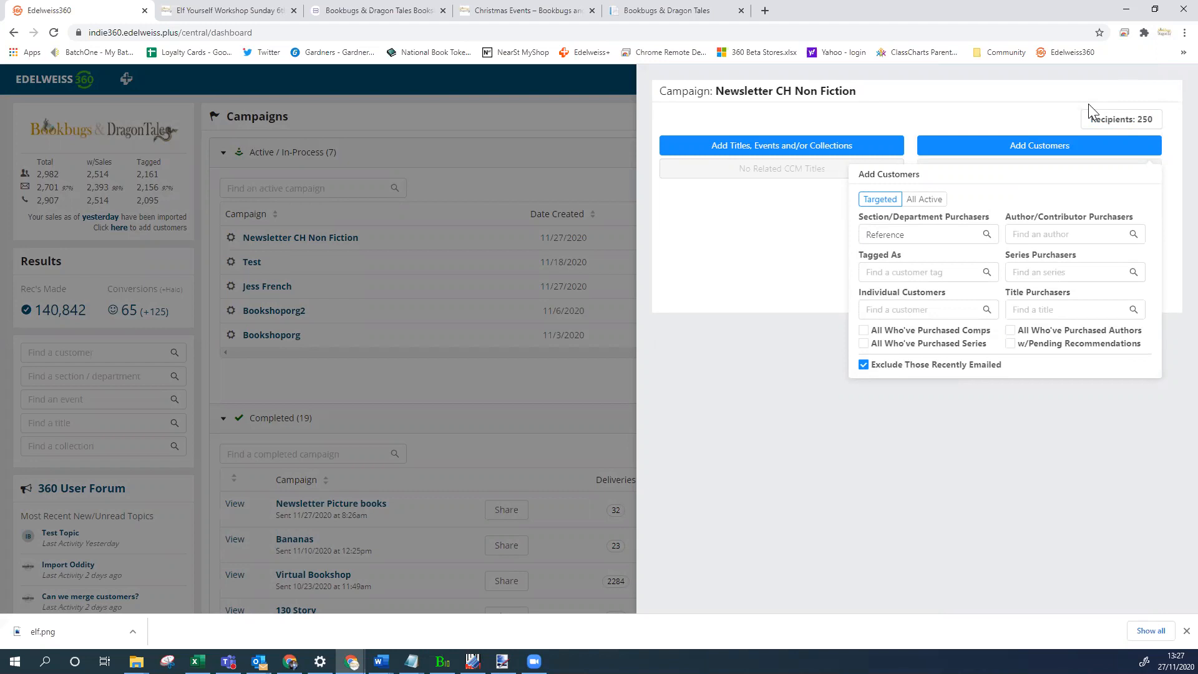
left_click(1016, 122)
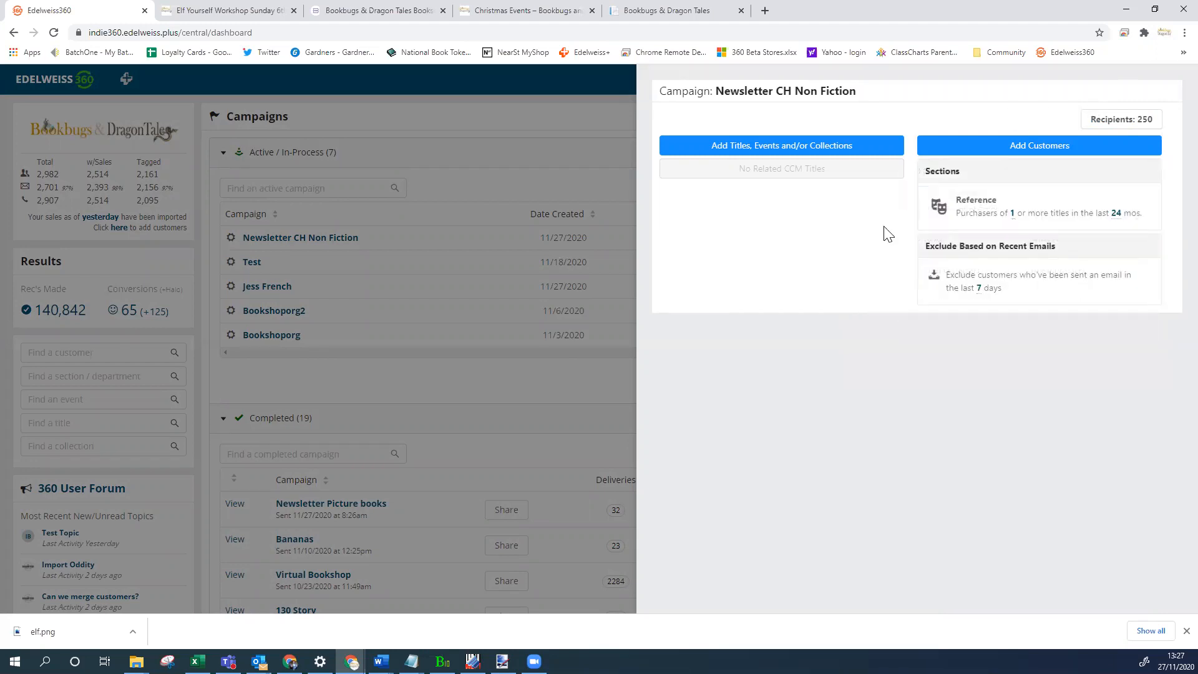
Search the titles for "sapiens" and add Sapiens Graphic Novel to the Newsletter CH Non Fiction campaign.
left_click(755, 148)
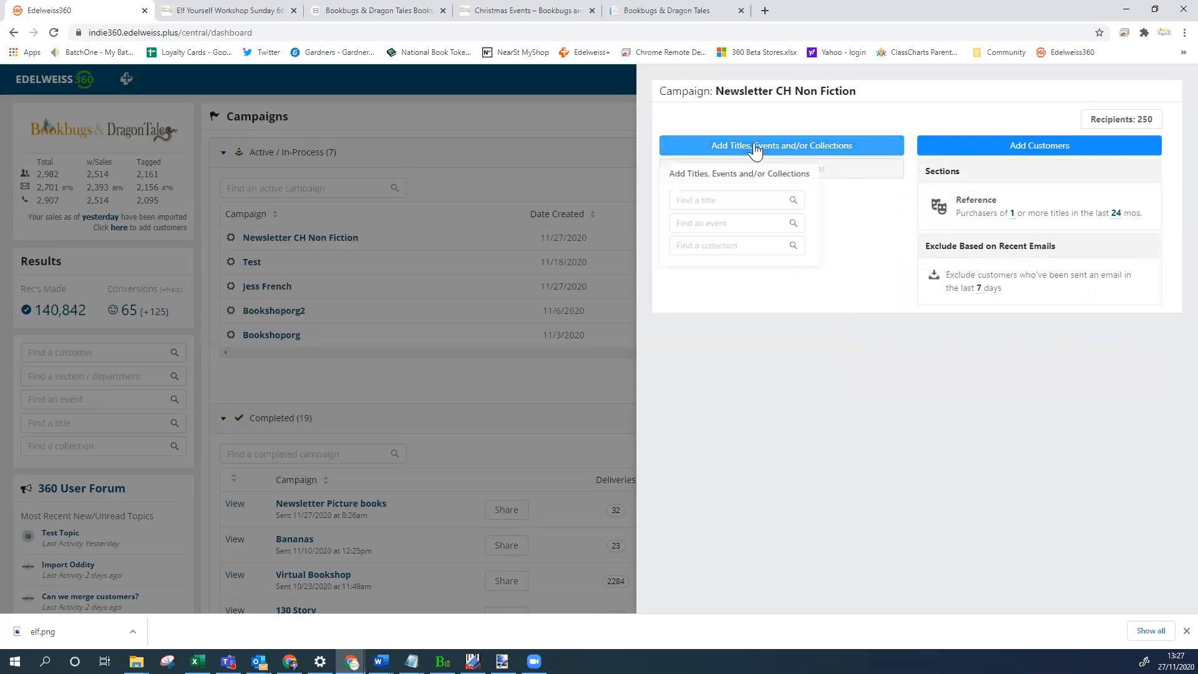
left_click(736, 199)
type("sapiens")
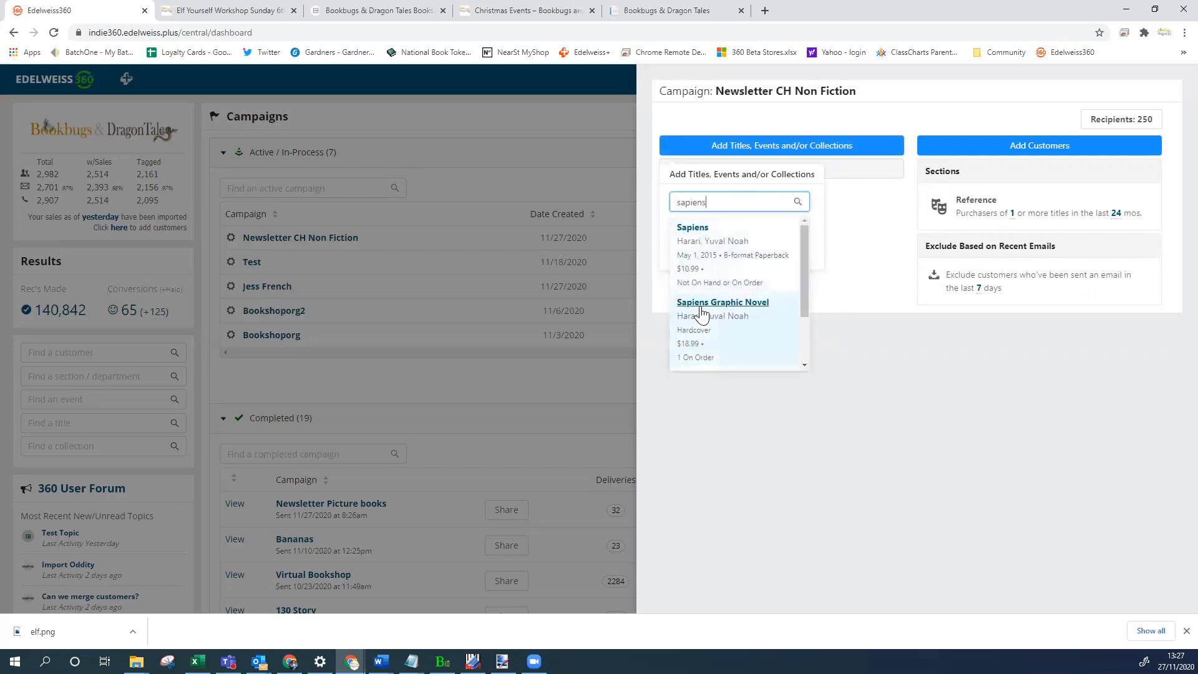
left_click(718, 304)
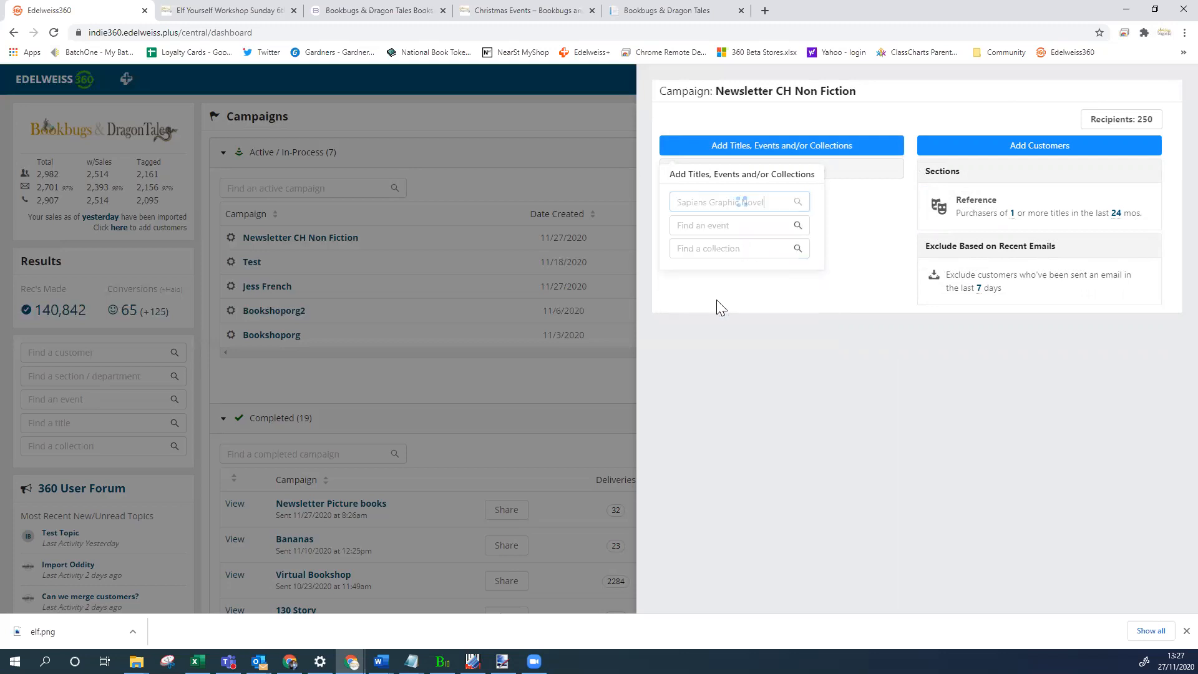
left_click(821, 281)
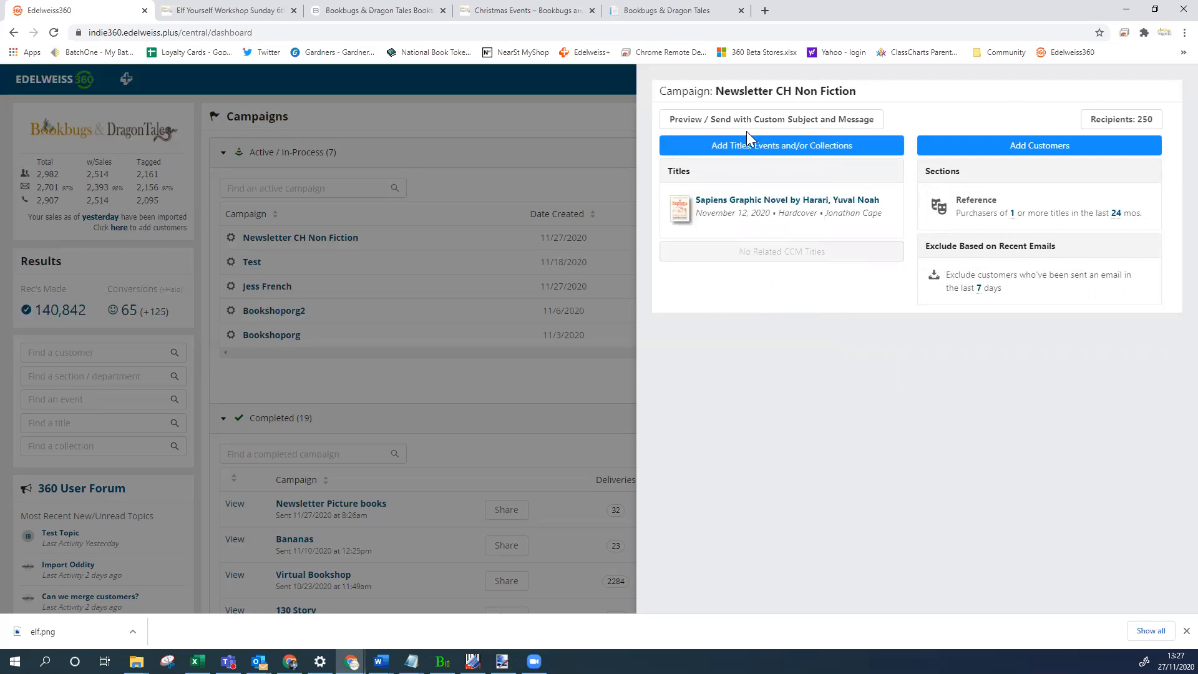
Open the campaign email preview and save the subject line "Christmas Newsletter - Bookbugs and Dragon Tales".
left_click(736, 119)
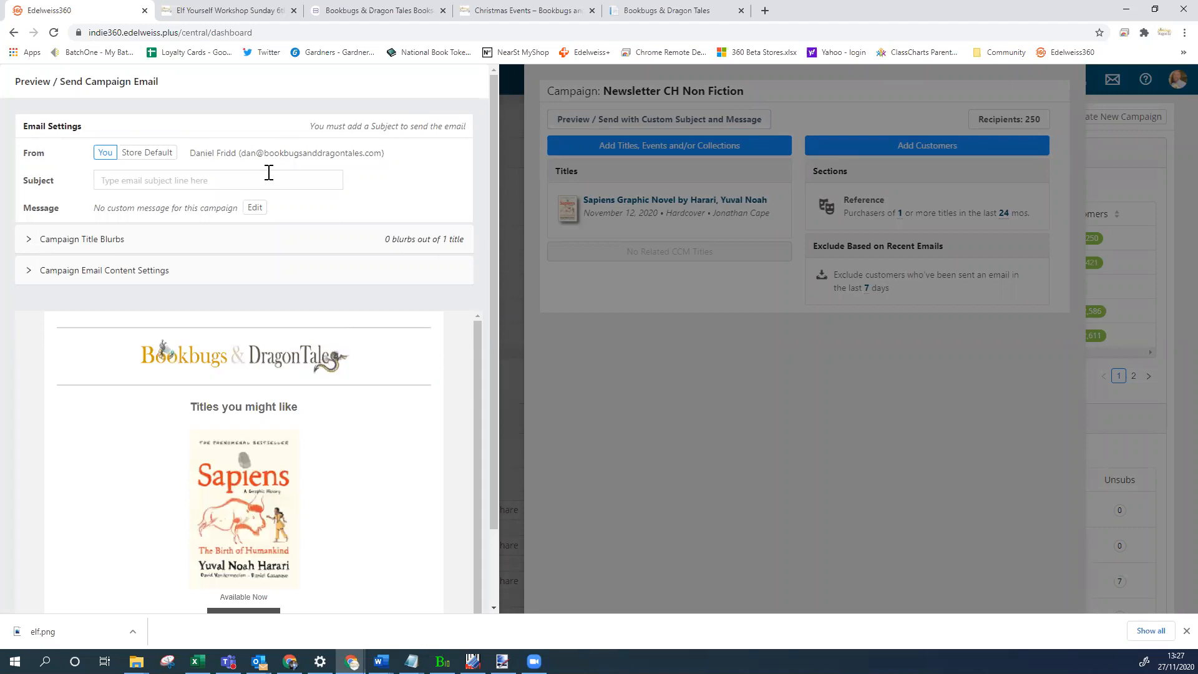
left_click(210, 175)
type("Newsletter")
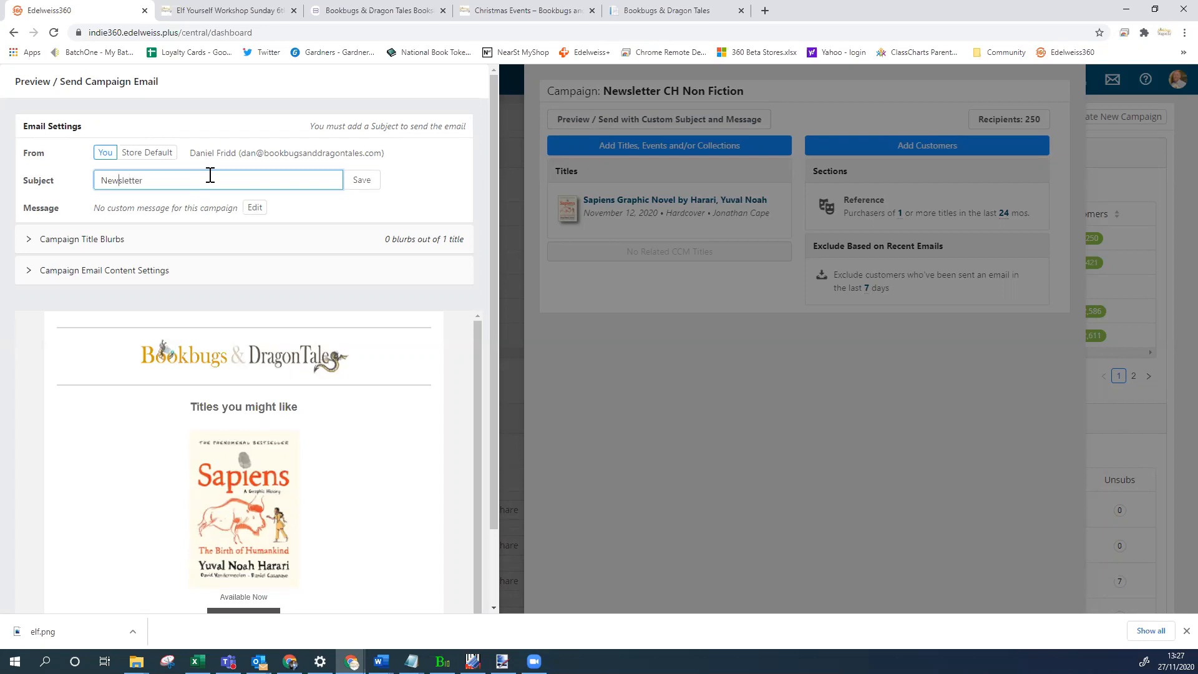
type("Christmas")
type("Bookbugs and d")
type("ragon Tales")
left_click(362, 181)
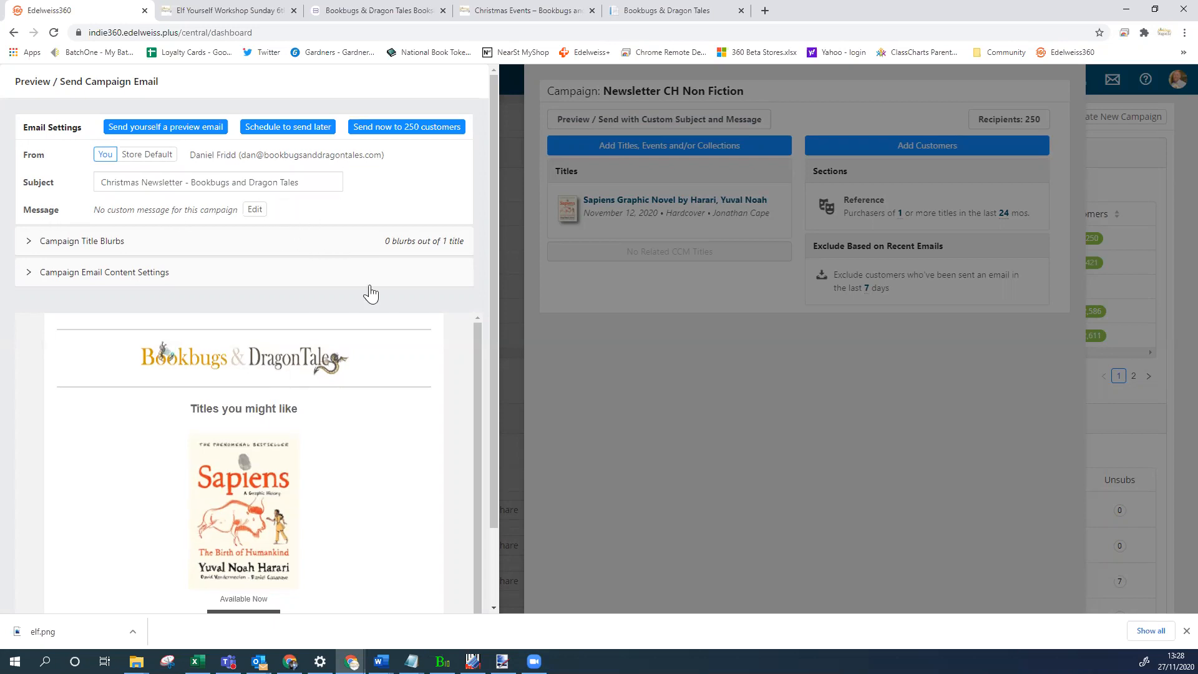
Open the custom campaign message for editing, get the newsletter text from Document2 in Word and paste it into the message.
left_click(254, 211)
left_click(112, 427)
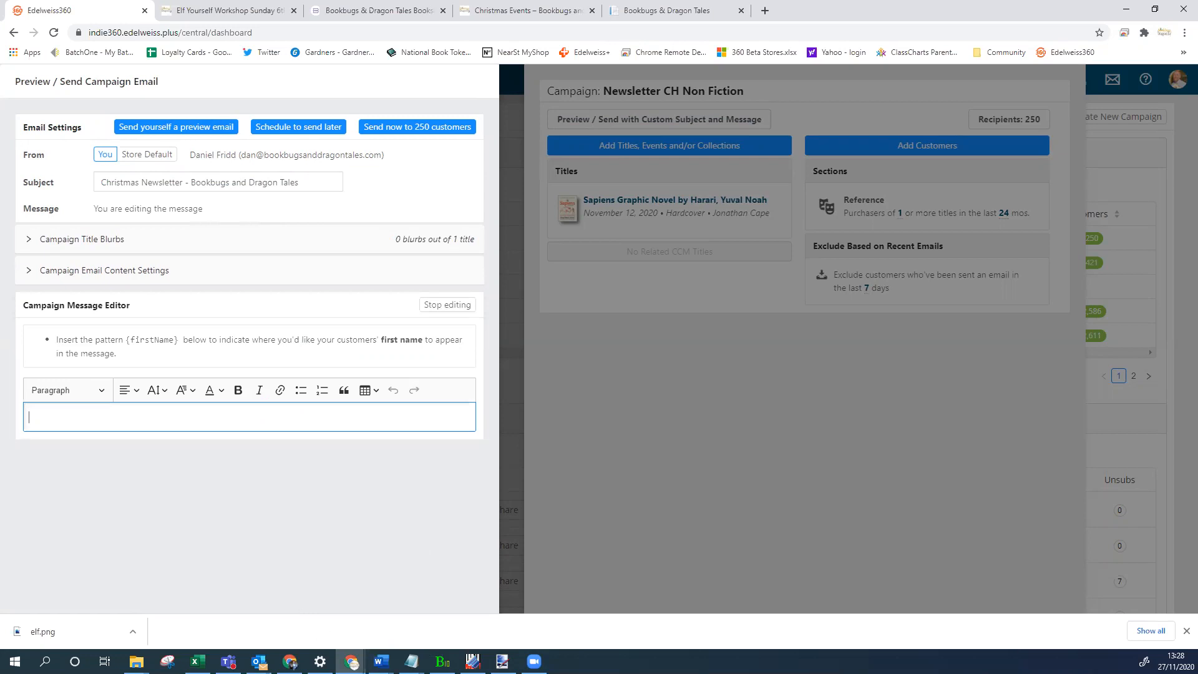
mouse_move(381, 661)
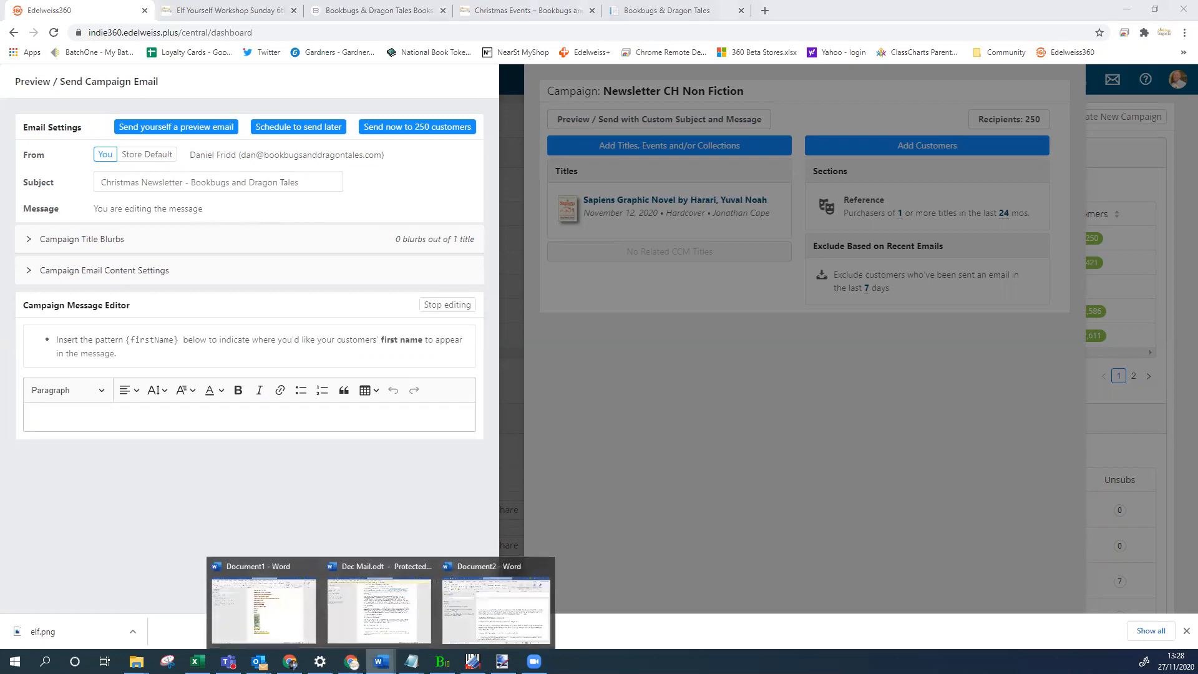
left_click(483, 564)
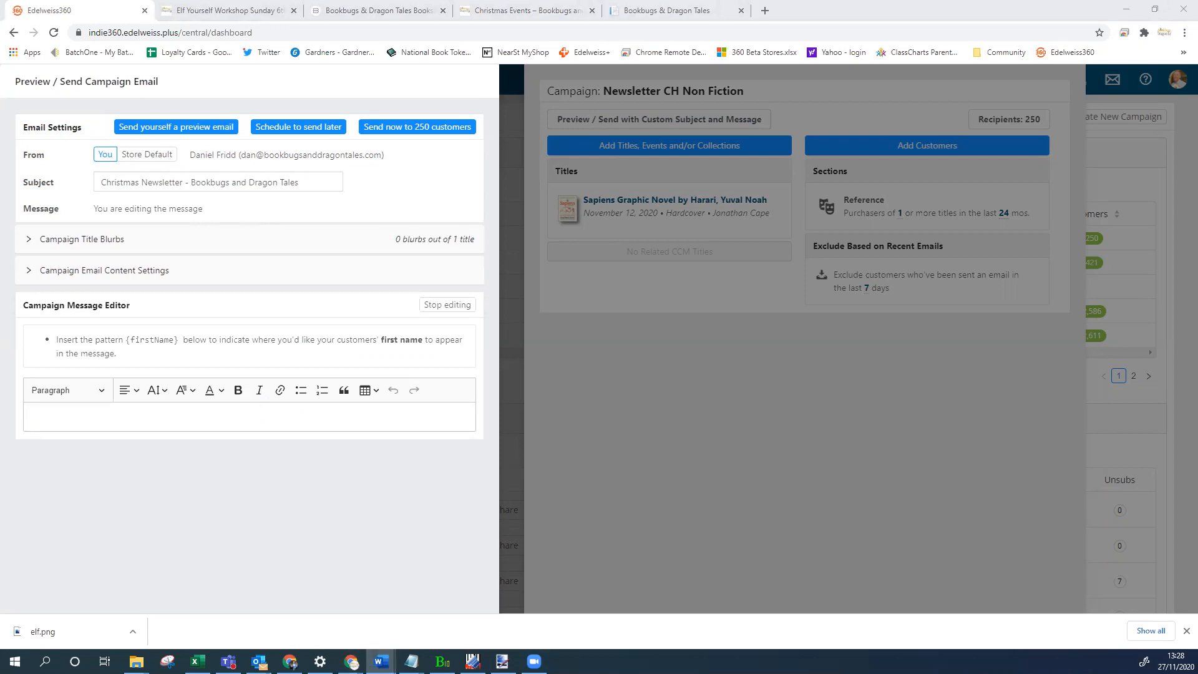
left_click(138, 417)
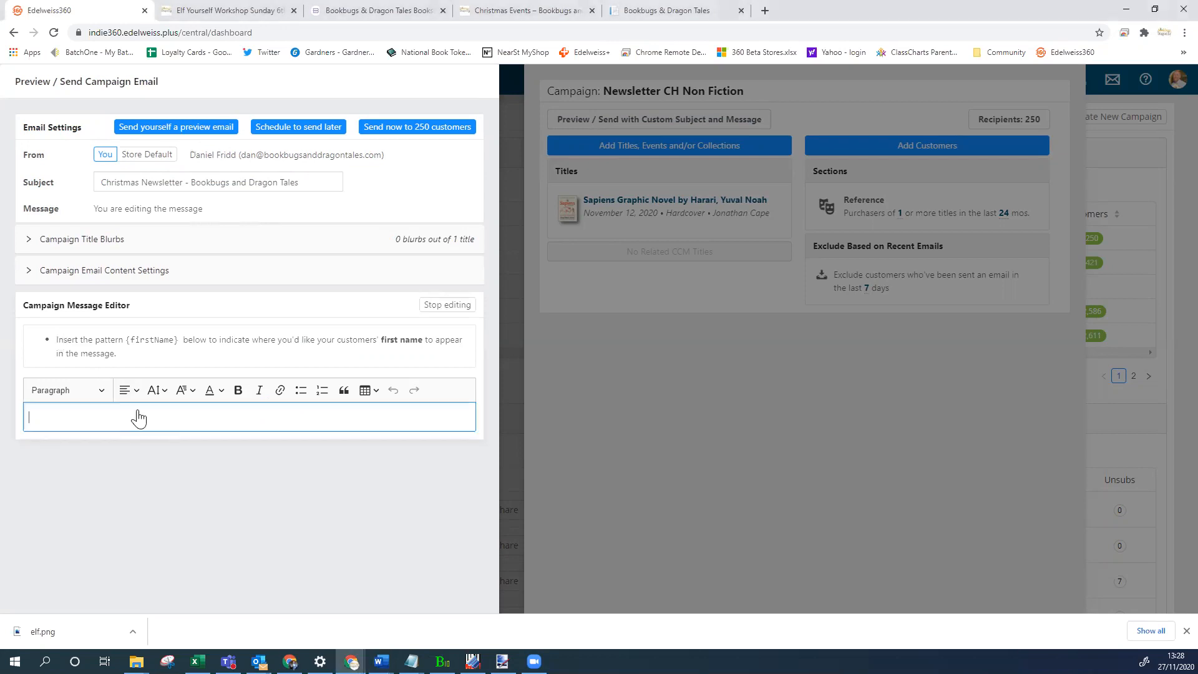
key("ctrl+v")
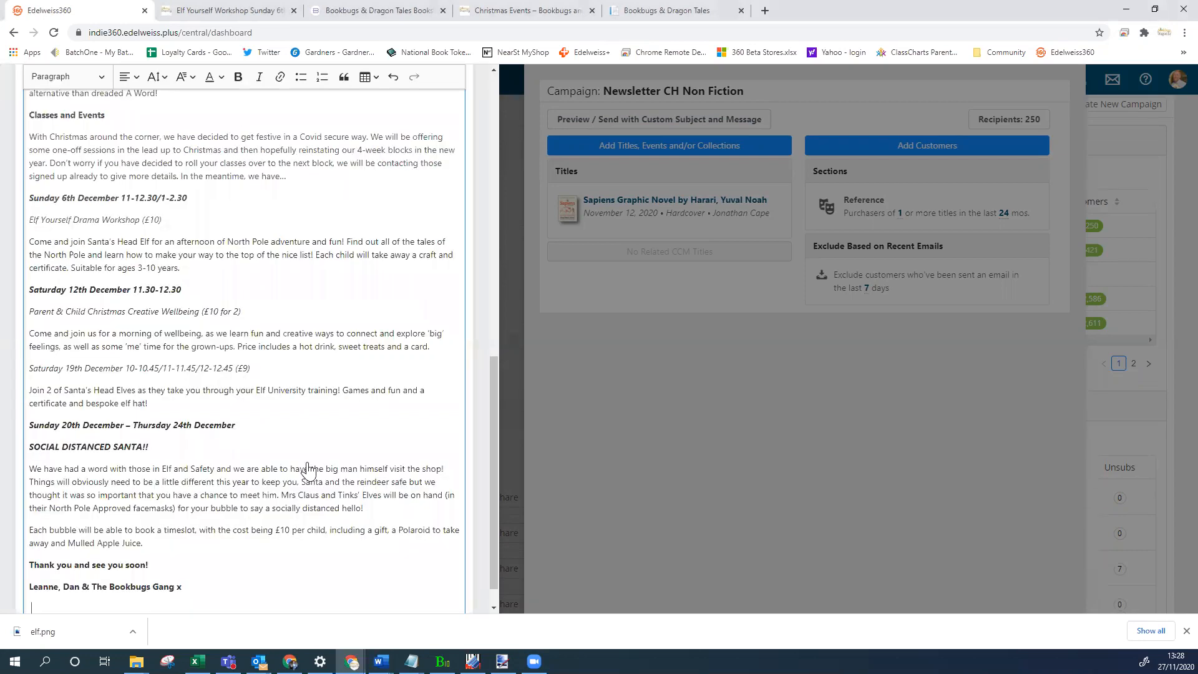
key("Return")
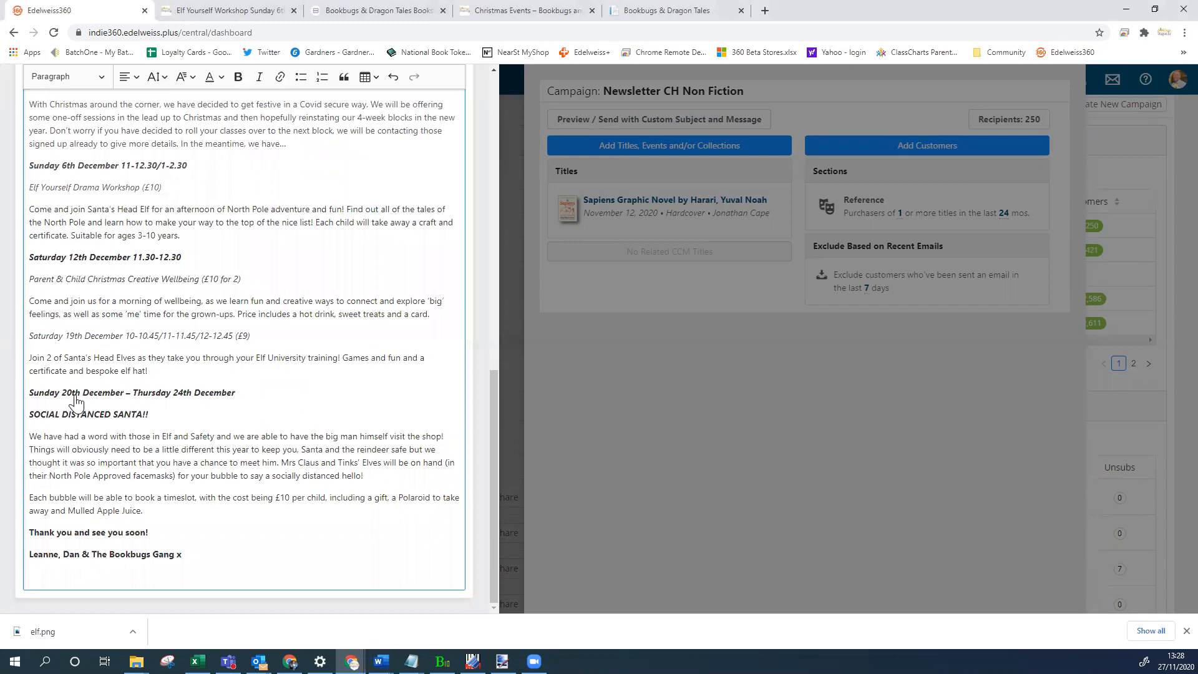
scroll(239, 389, "up", 10)
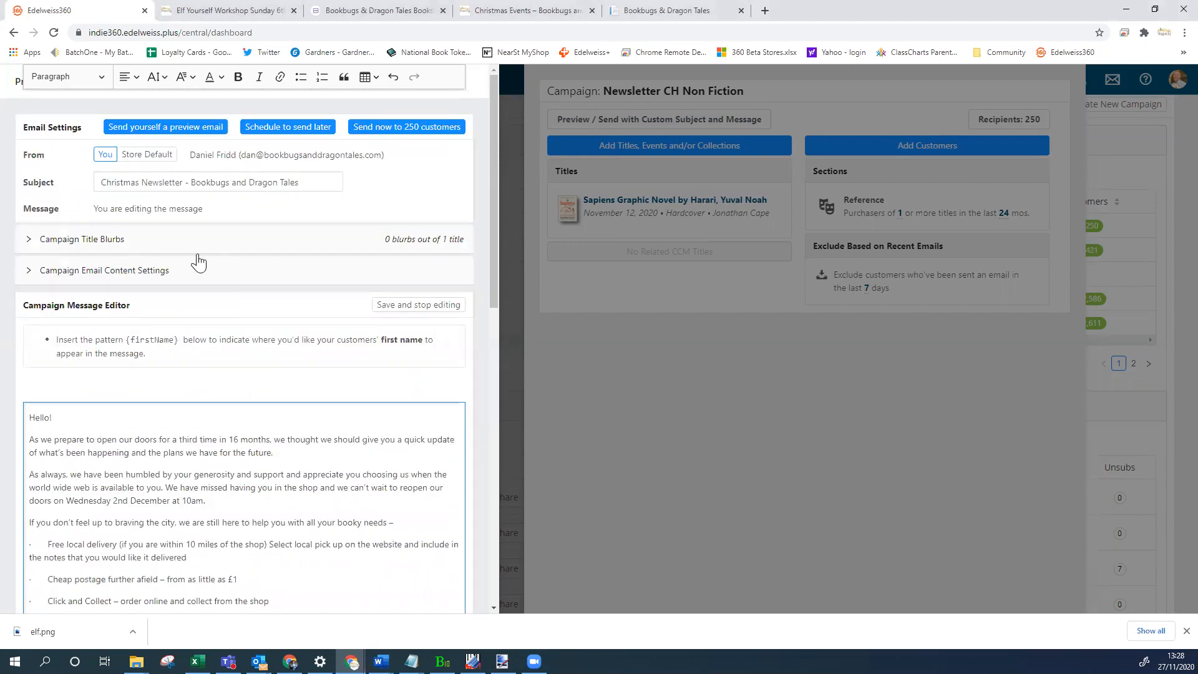
Add the available staff review as the campaign blurb for Sapiens Graphic Novel, and collapse the title blurbs section.
left_click(74, 247)
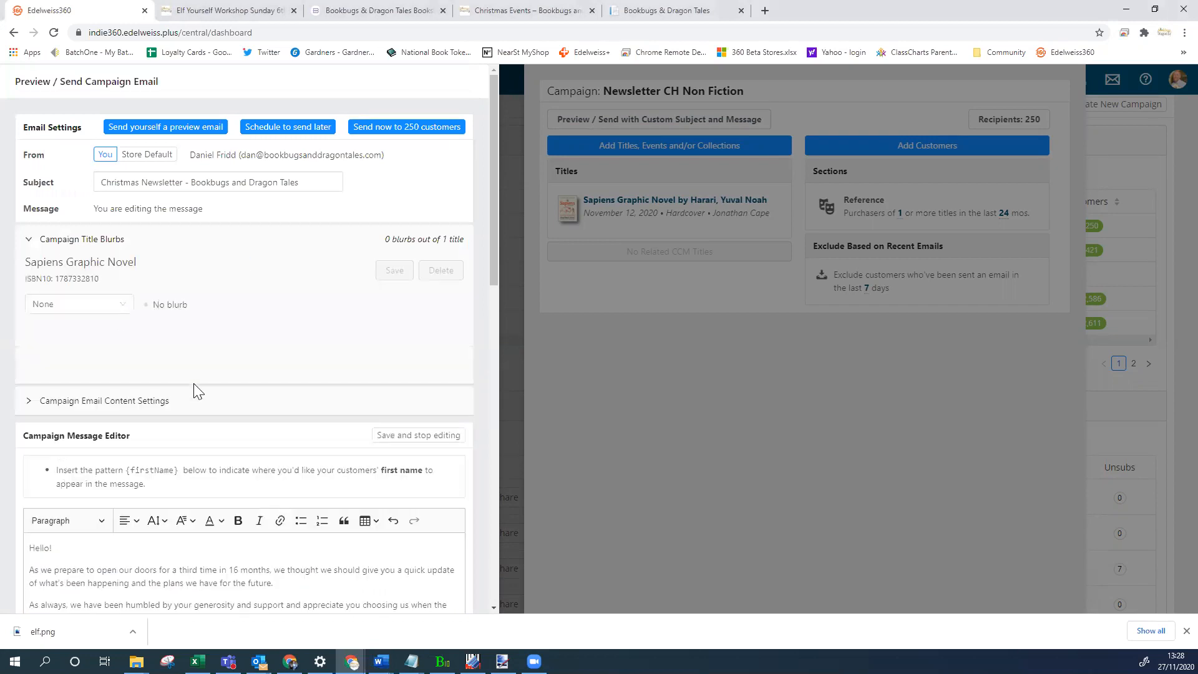
left_click(132, 314)
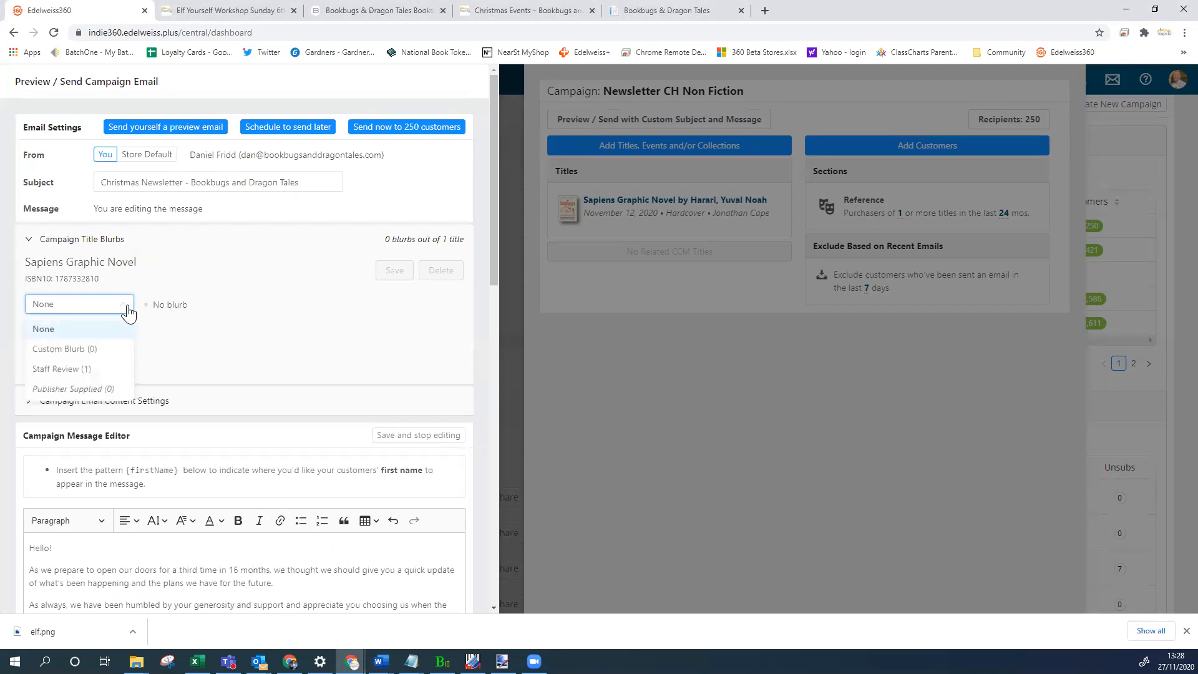
left_click(67, 369)
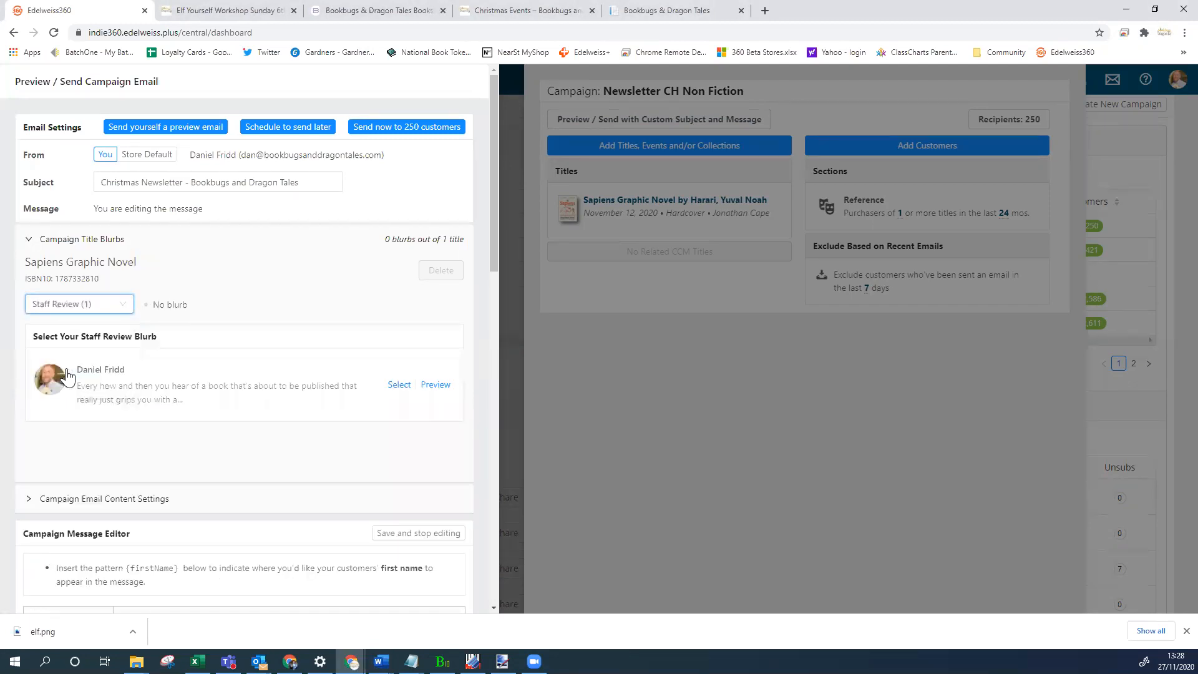
left_click(398, 386)
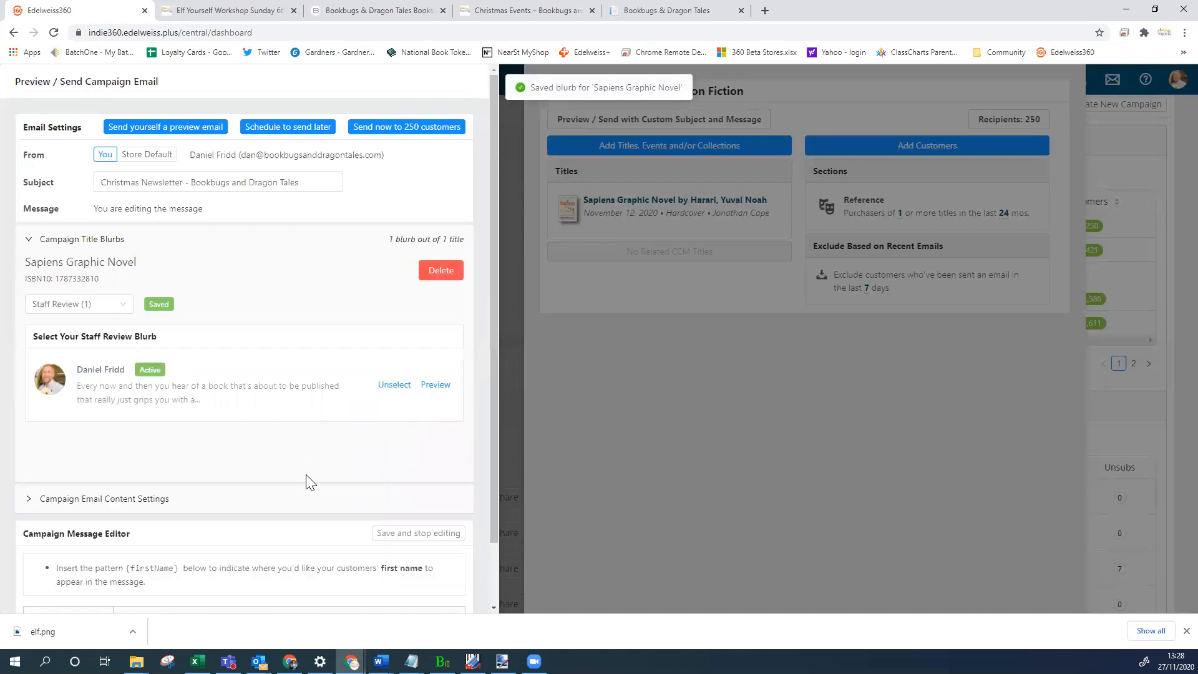
scroll(307, 477, "down", 1)
scroll(307, 484, "down", 1)
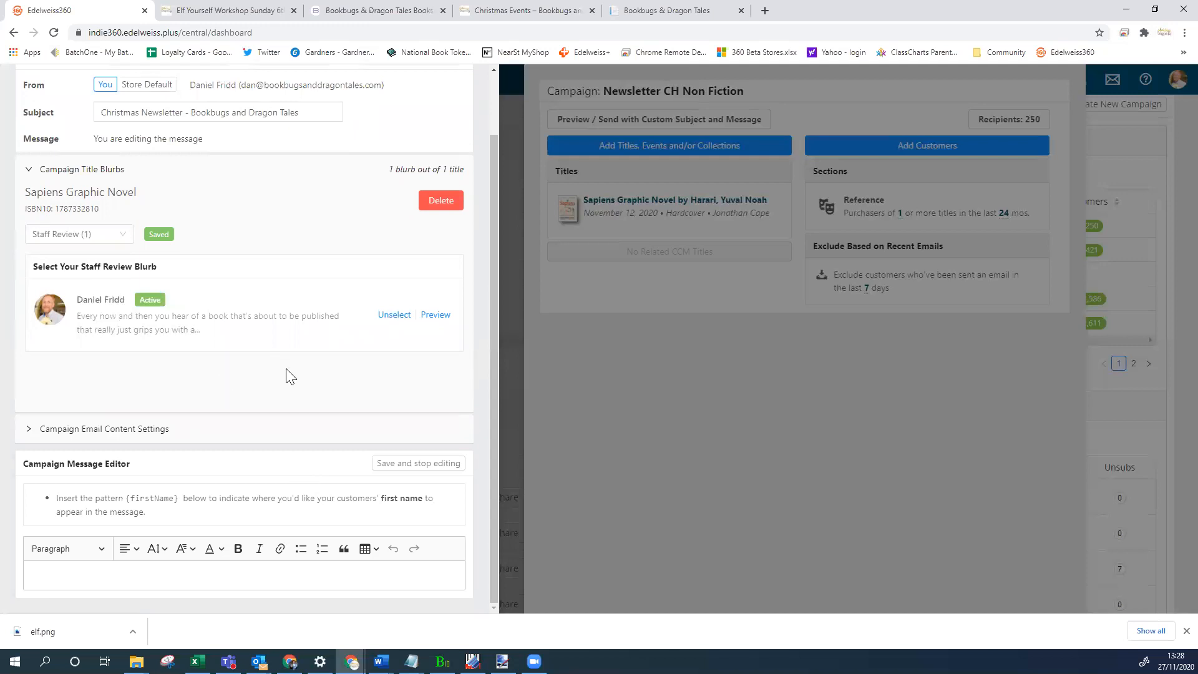
left_click(29, 169)
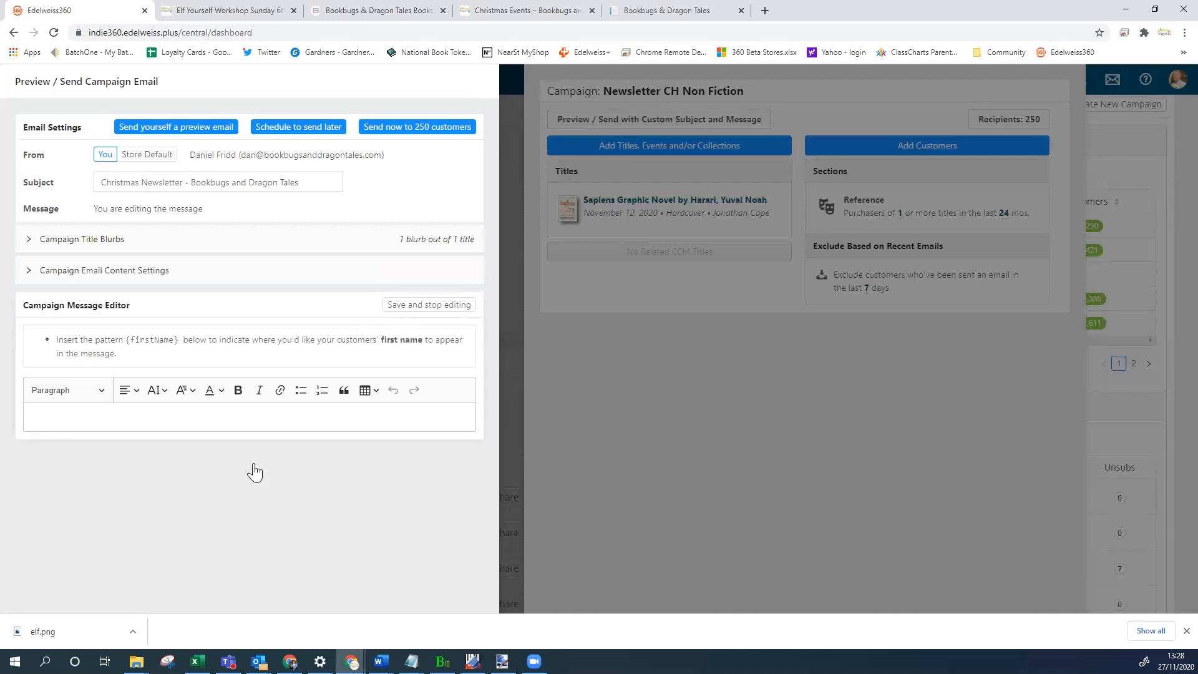
Paste the Christmas newsletter text into the empty campaign message again and save the message.
left_click(255, 428)
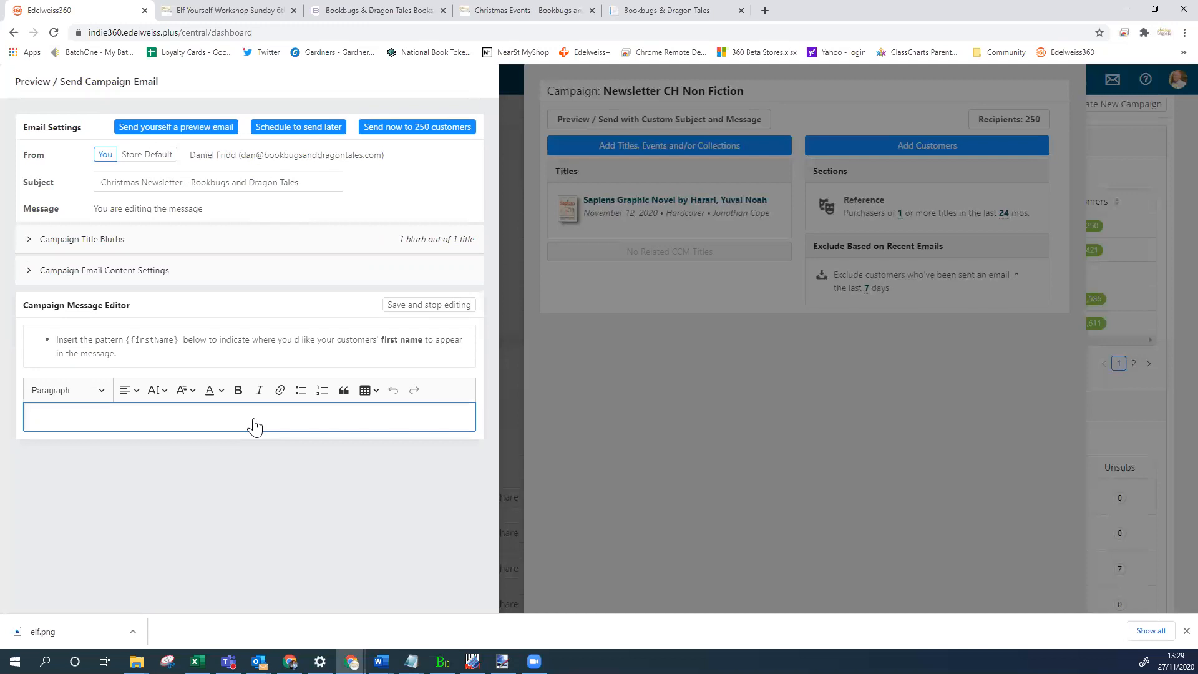
key("ctrl+v")
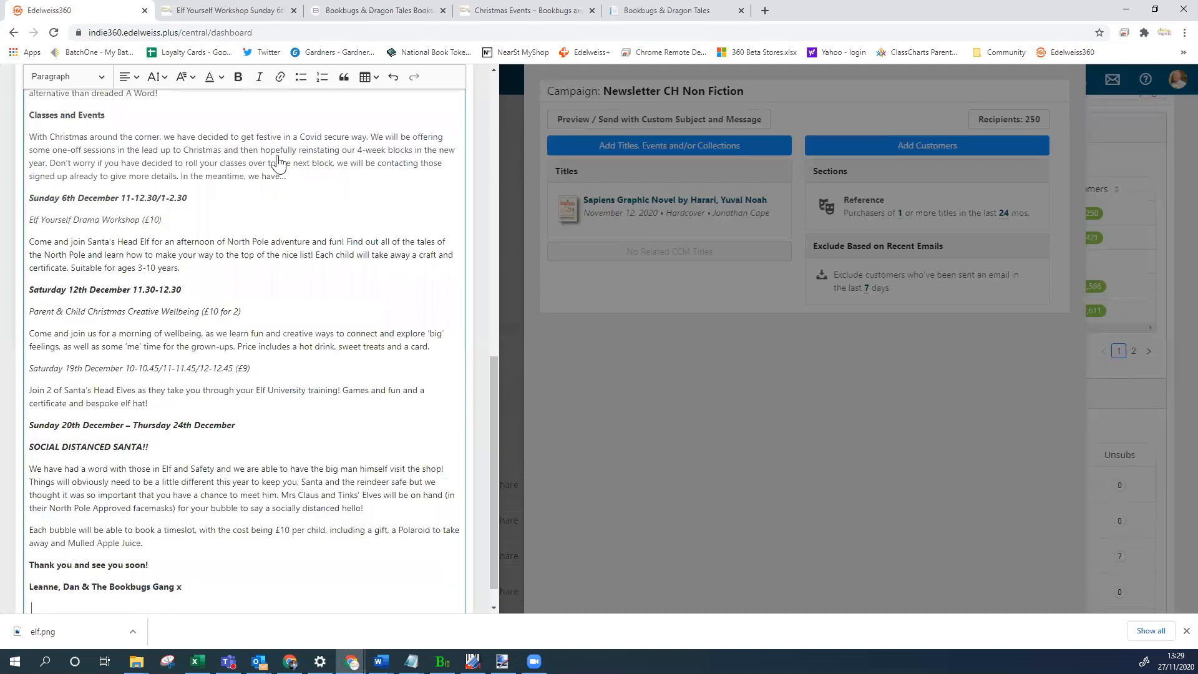
scroll(278, 164, "up", 10)
left_click(409, 300)
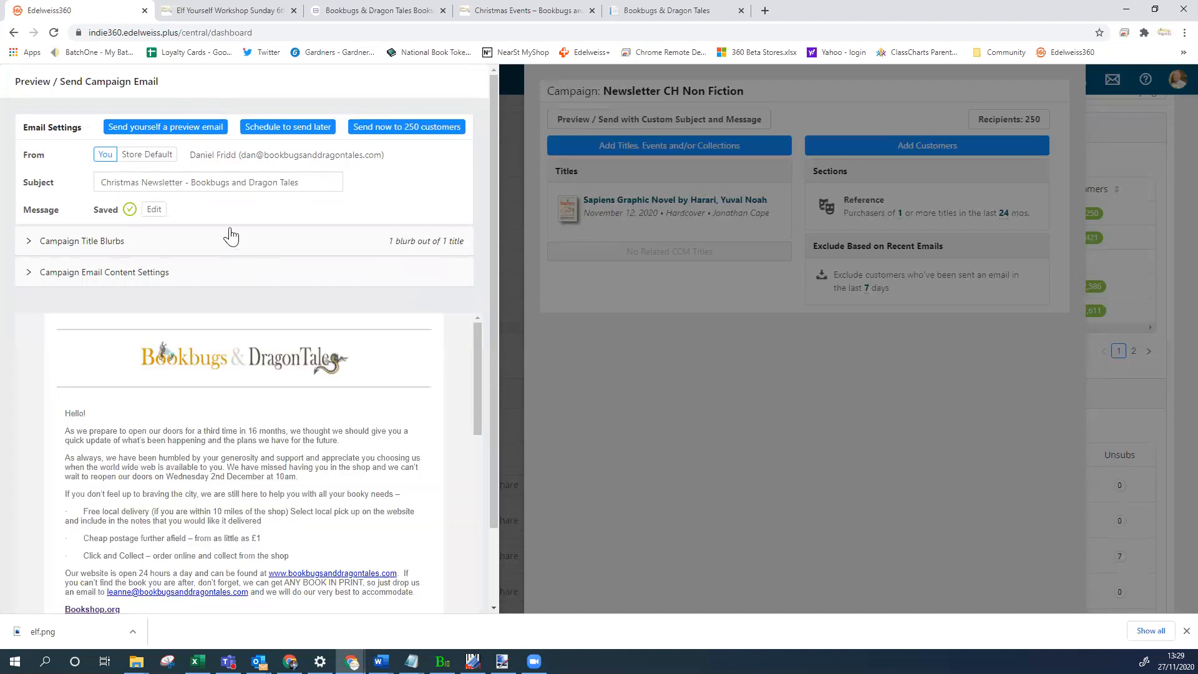
Expand the campaign email content settings, upload christmas.png as the email splash image and save it.
left_click(60, 279)
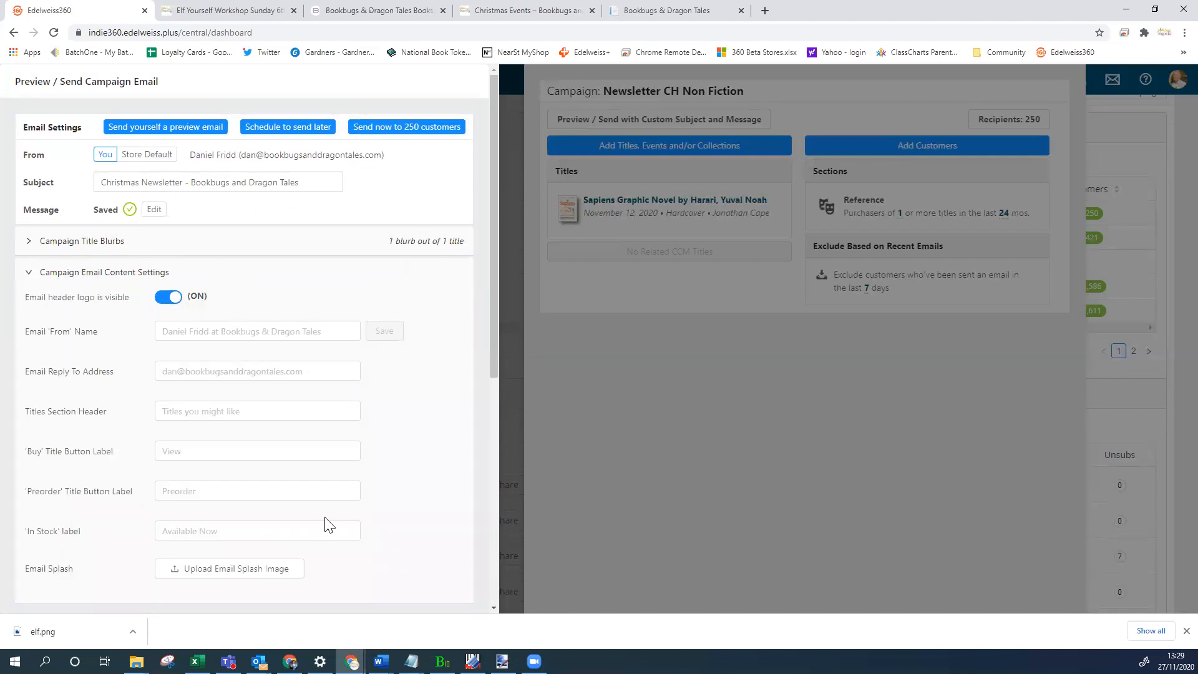
left_click(227, 569)
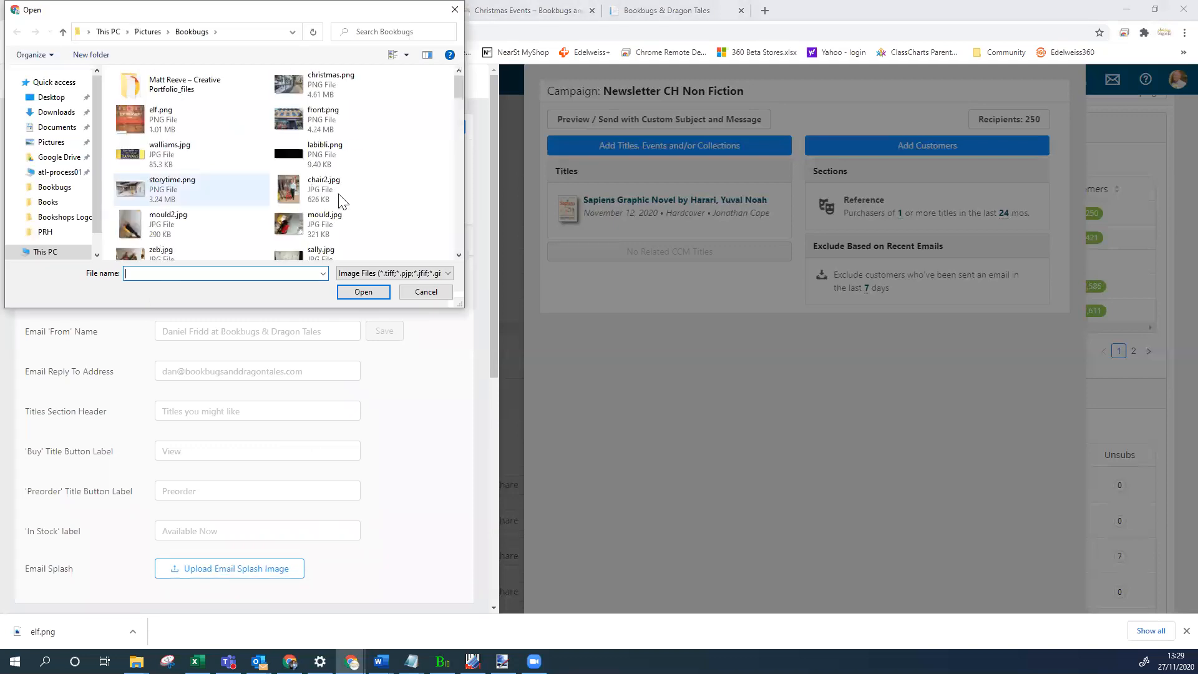
left_click(323, 78)
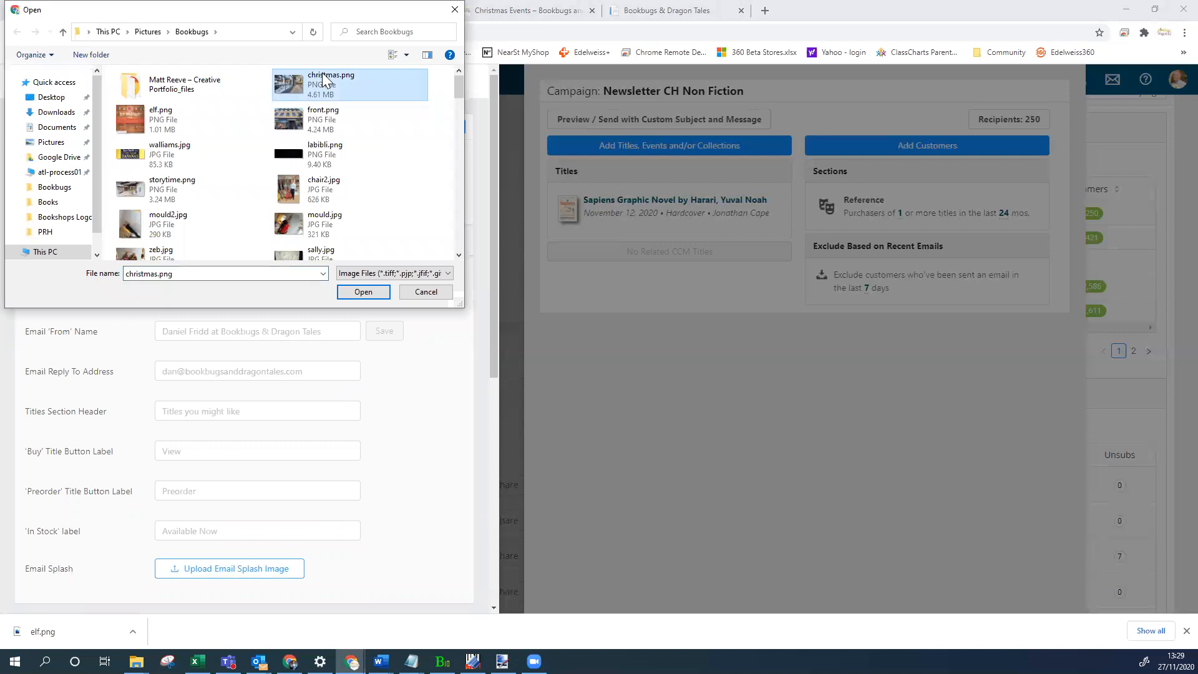
left_click(364, 292)
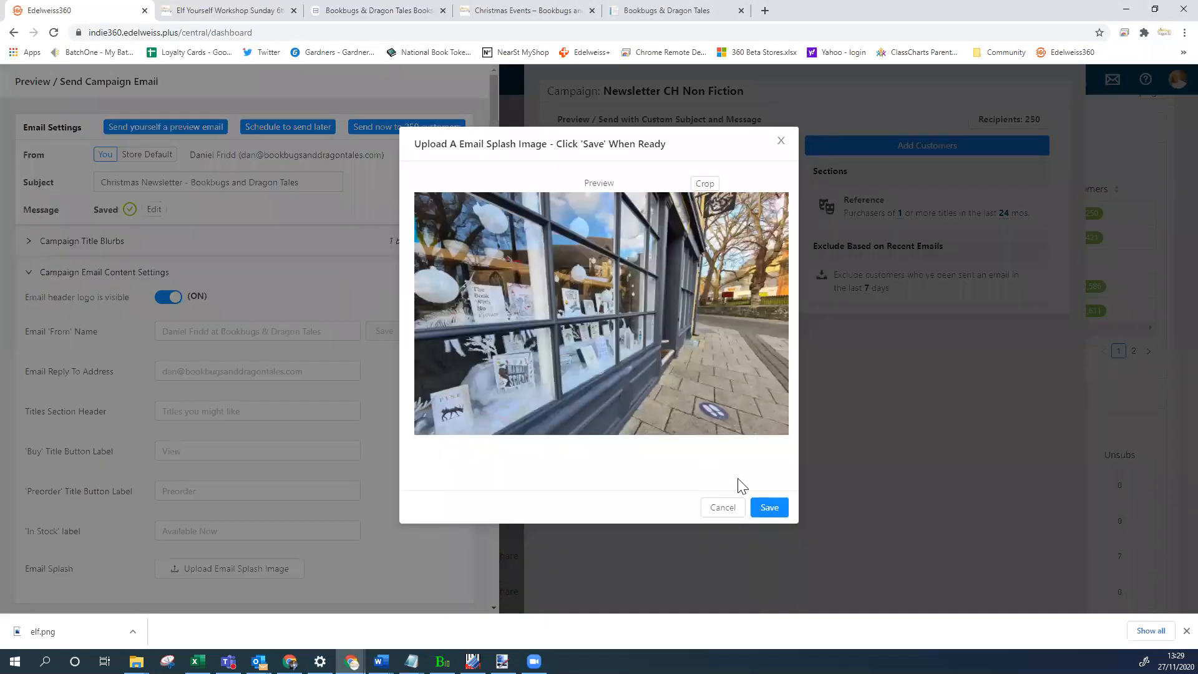
left_click(771, 509)
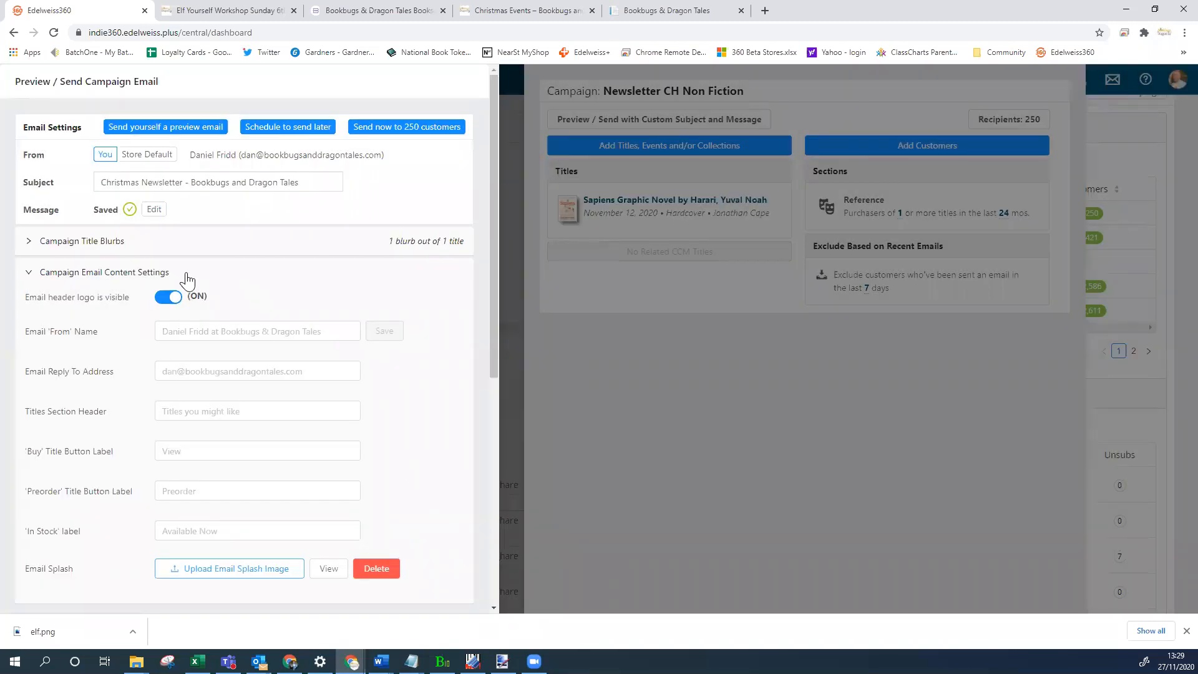
Set the titles section header to "Some of our favourites and Christmassy titles" and save it, leaving the 'Buy' label at its default.
left_click(241, 371)
left_click(286, 414)
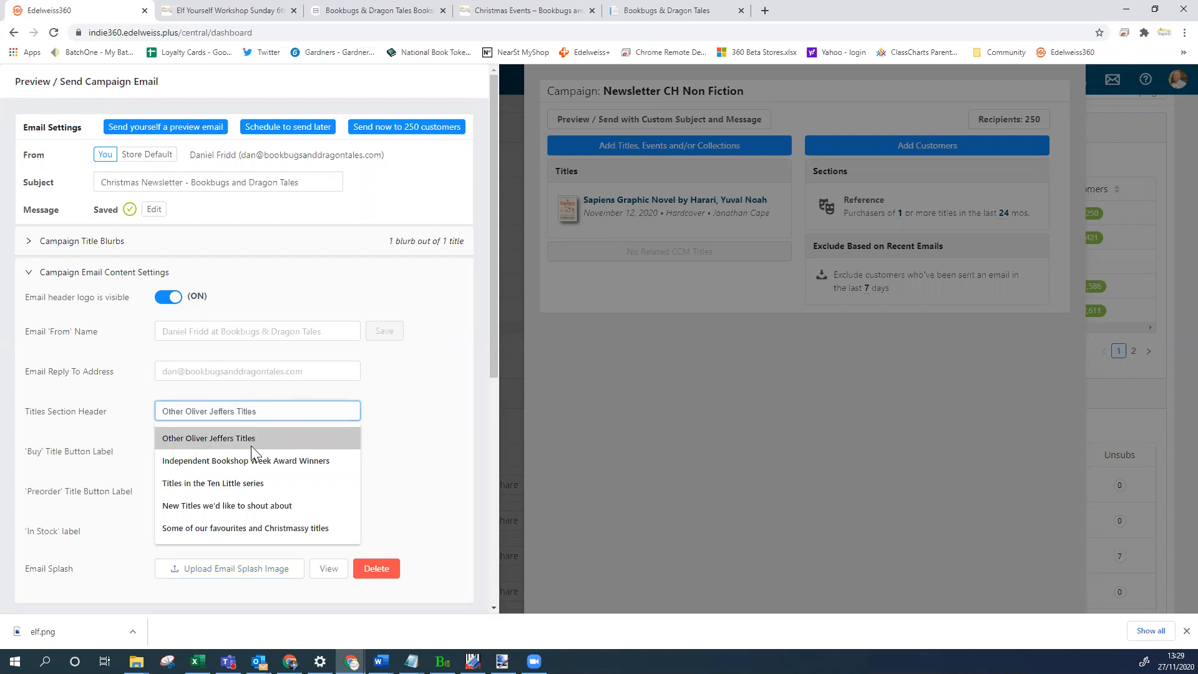
left_click(241, 528)
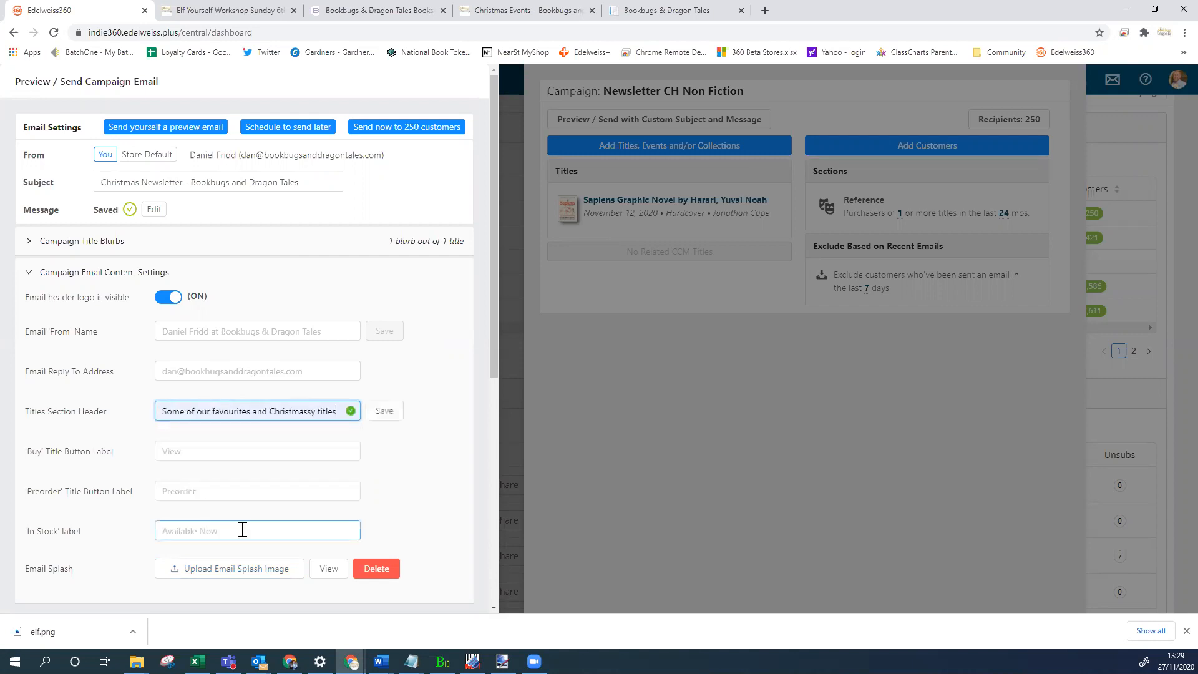
left_click(386, 413)
left_click(248, 445)
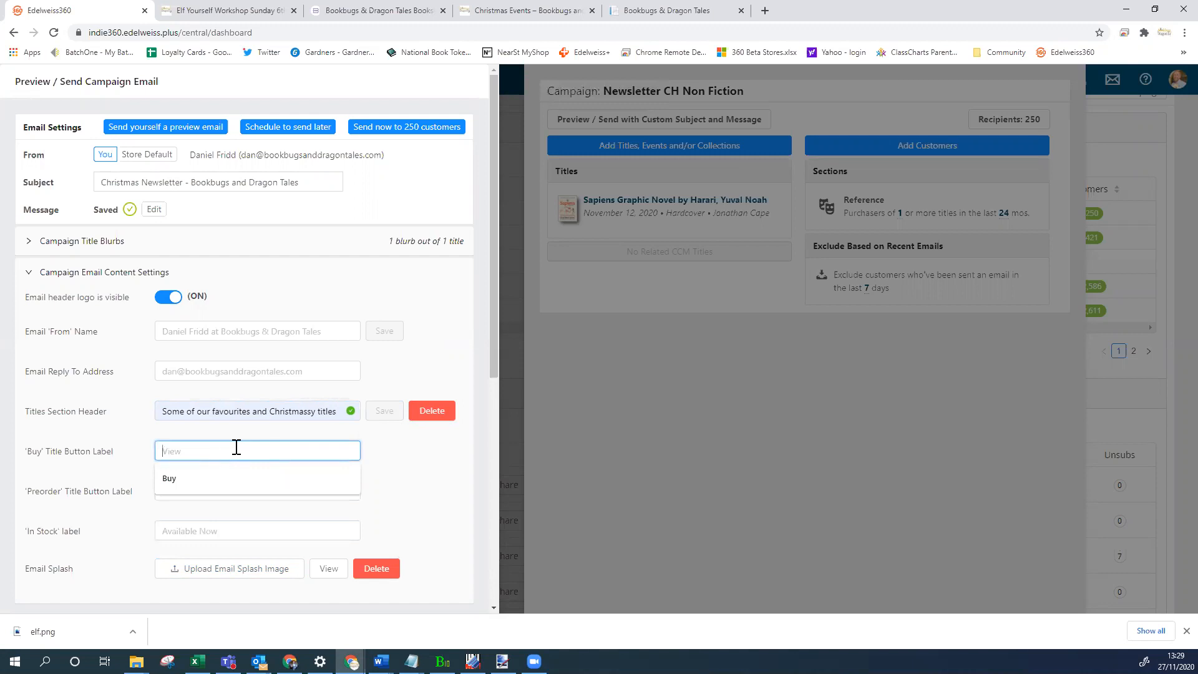
left_click(412, 478)
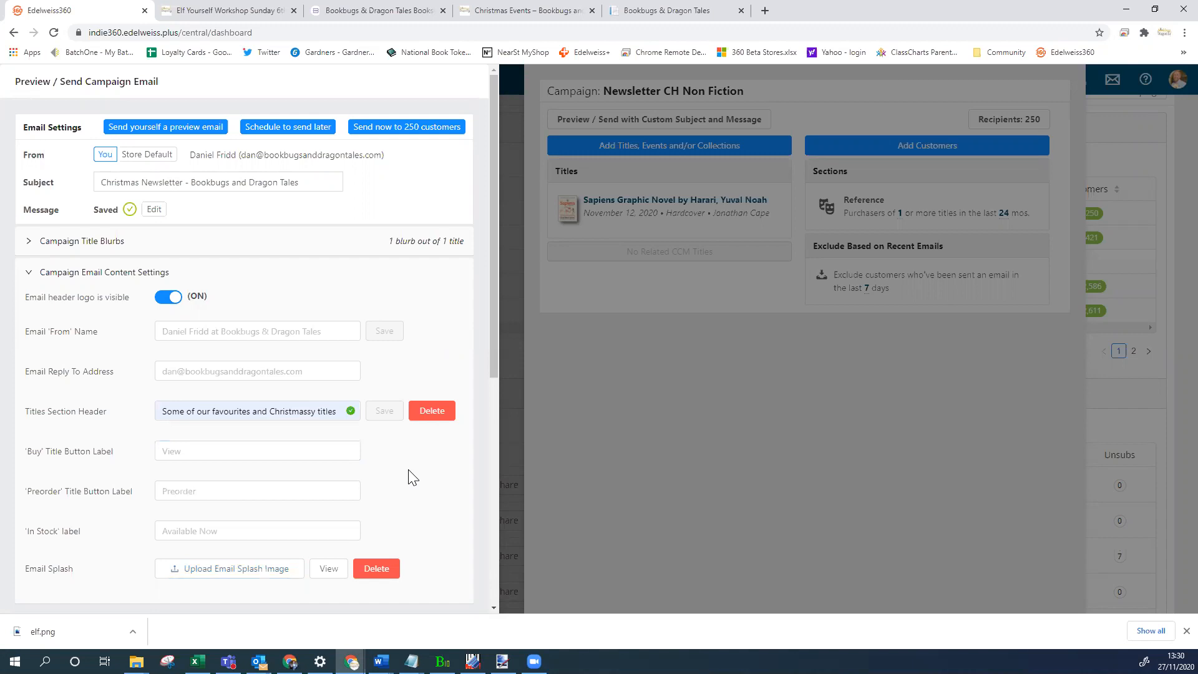
Review the remaining email content settings and read through the Newsletter CH Non Fiction email preview, from splash image to title blurb.
scroll(411, 477, "down", 2)
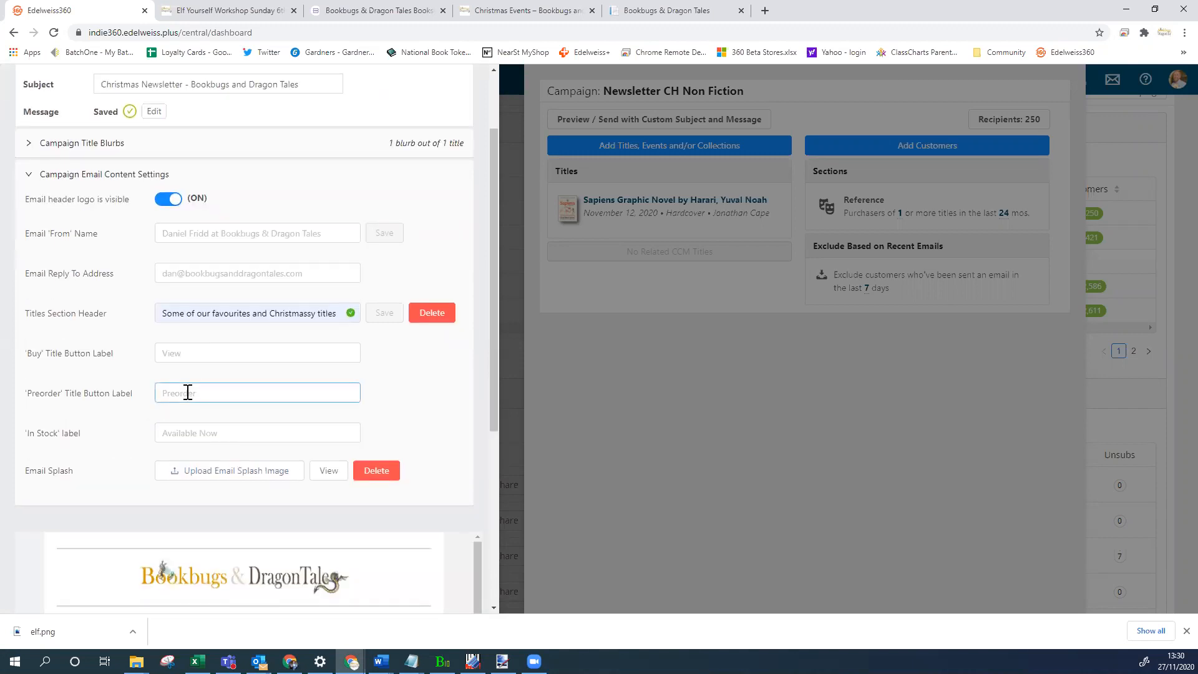
scroll(430, 420, "down", 2)
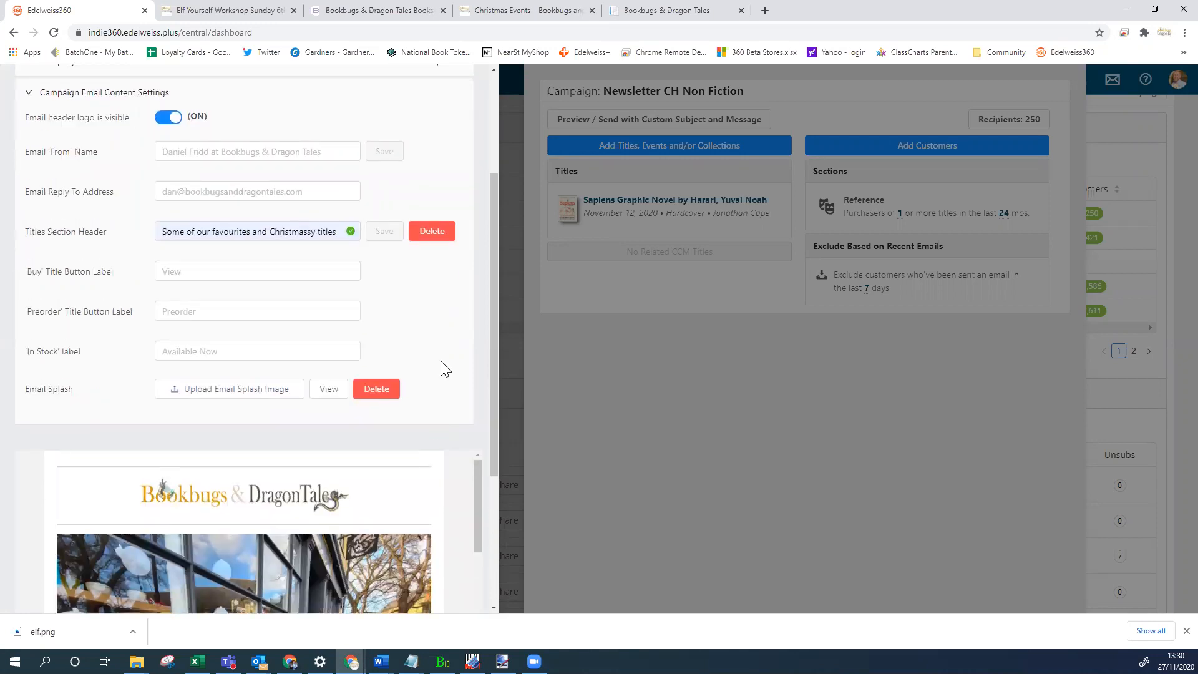
scroll(441, 366, "down", 2)
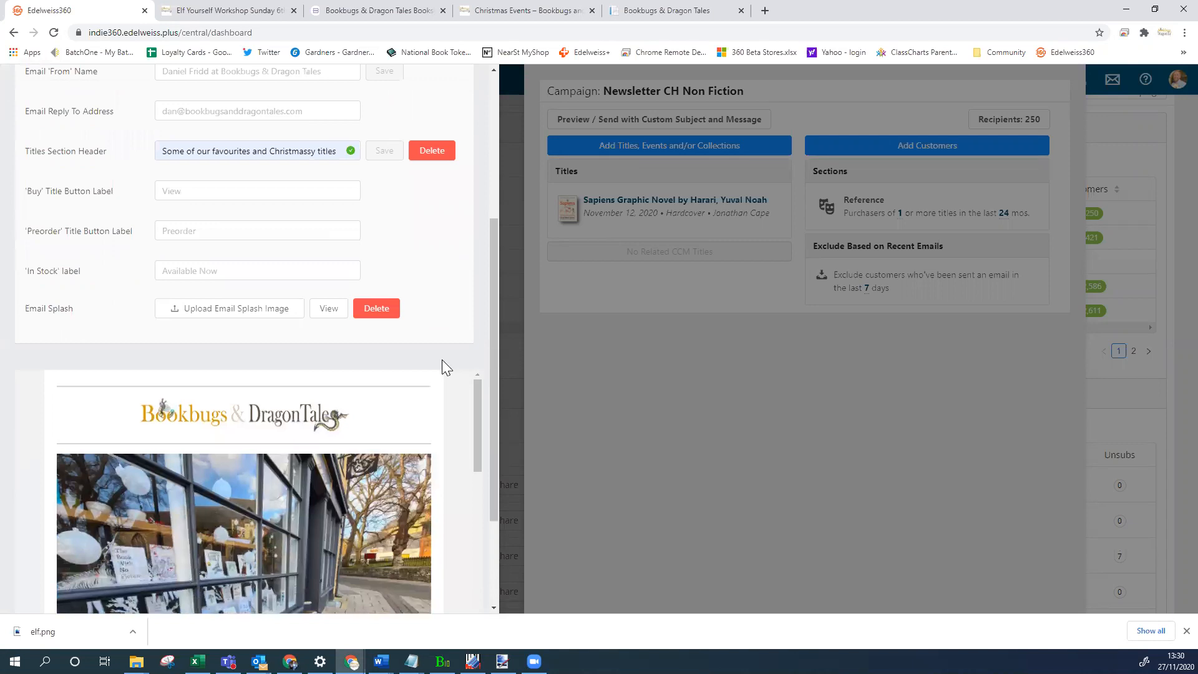
scroll(441, 361, "down", 5)
scroll(441, 361, "down", 10)
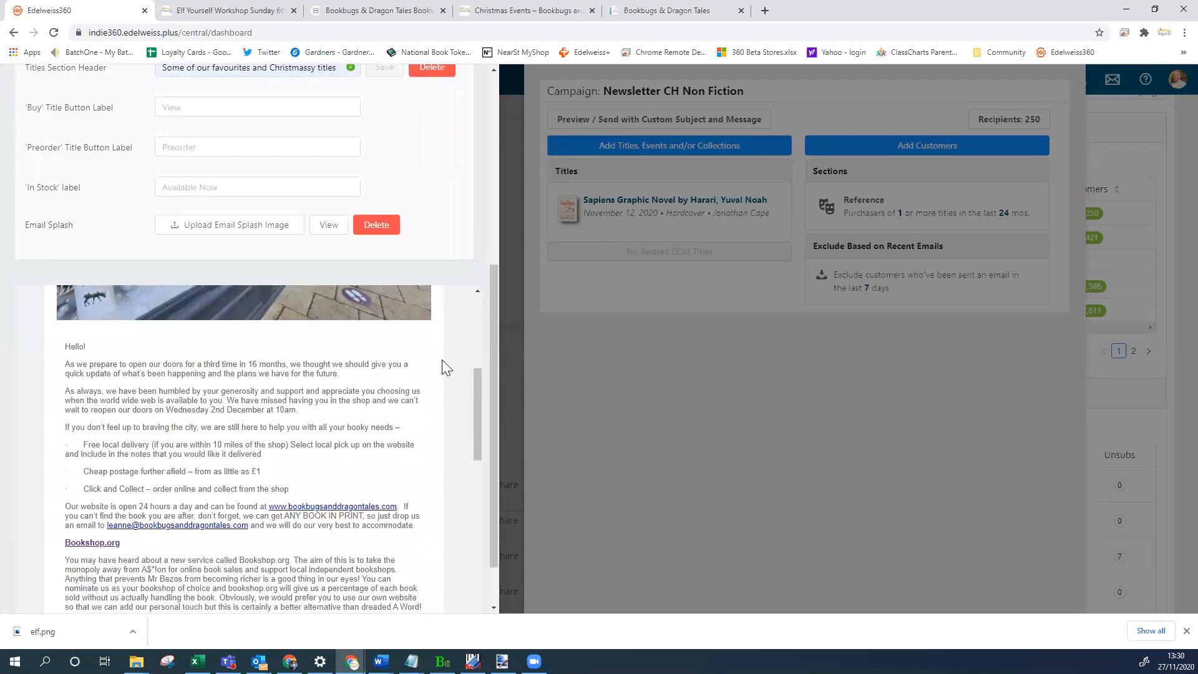
scroll(442, 359, "down", 5)
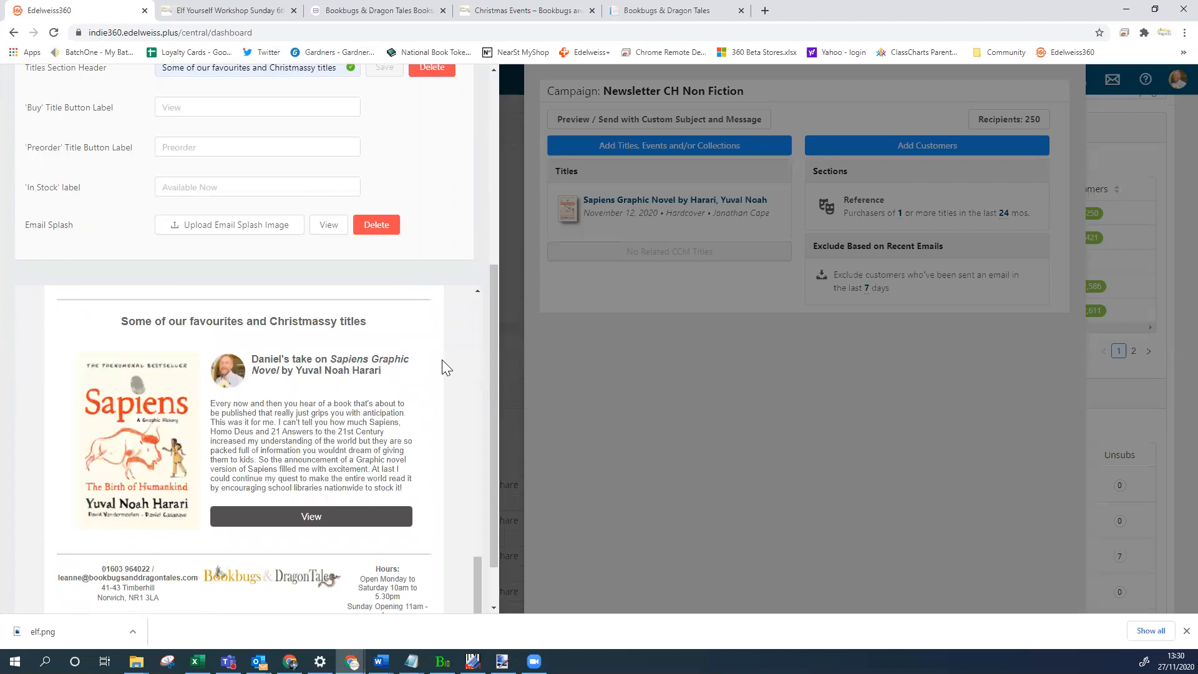
scroll(442, 366, "up", 20)
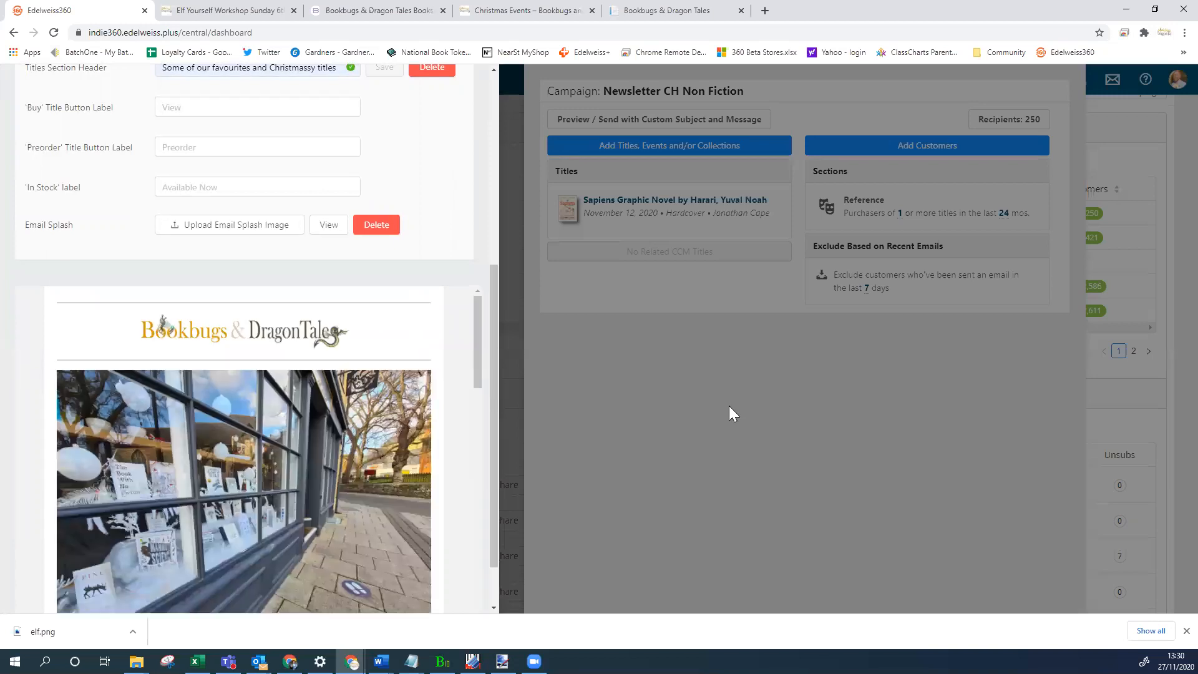
scroll(469, 312, "up", 5)
Close the email preview and the Newsletter CH Non Fiction campaign details to return to the dashboard's campaign lists.
left_click(310, 334)
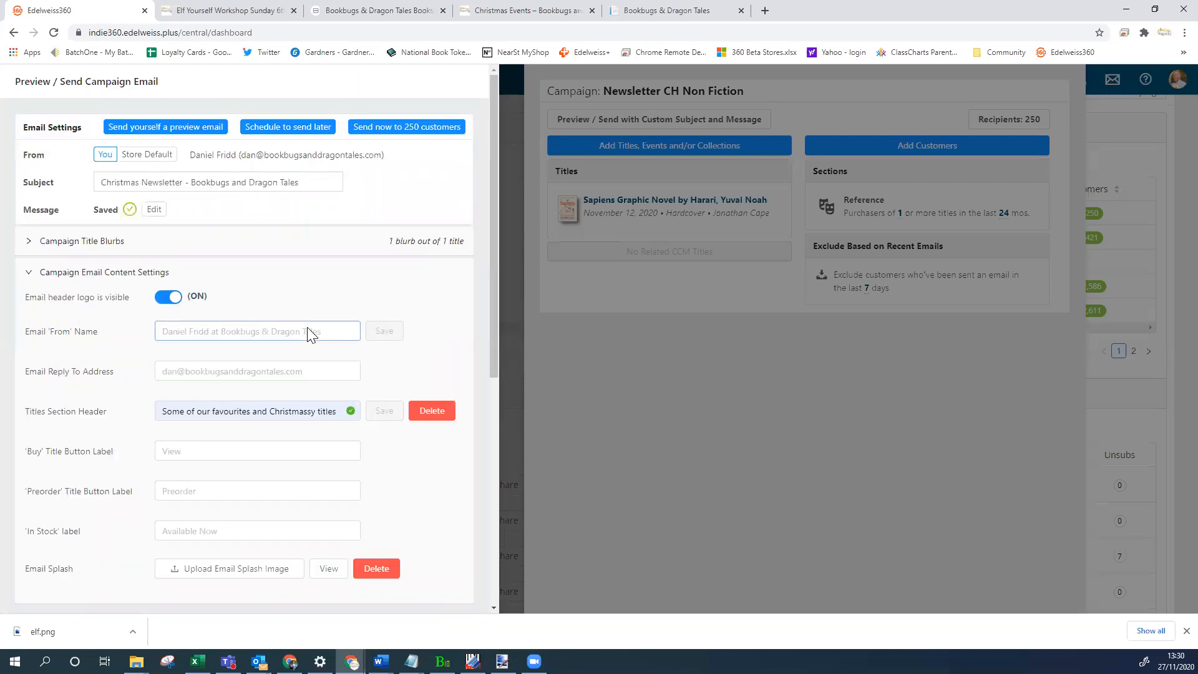
left_click(514, 319)
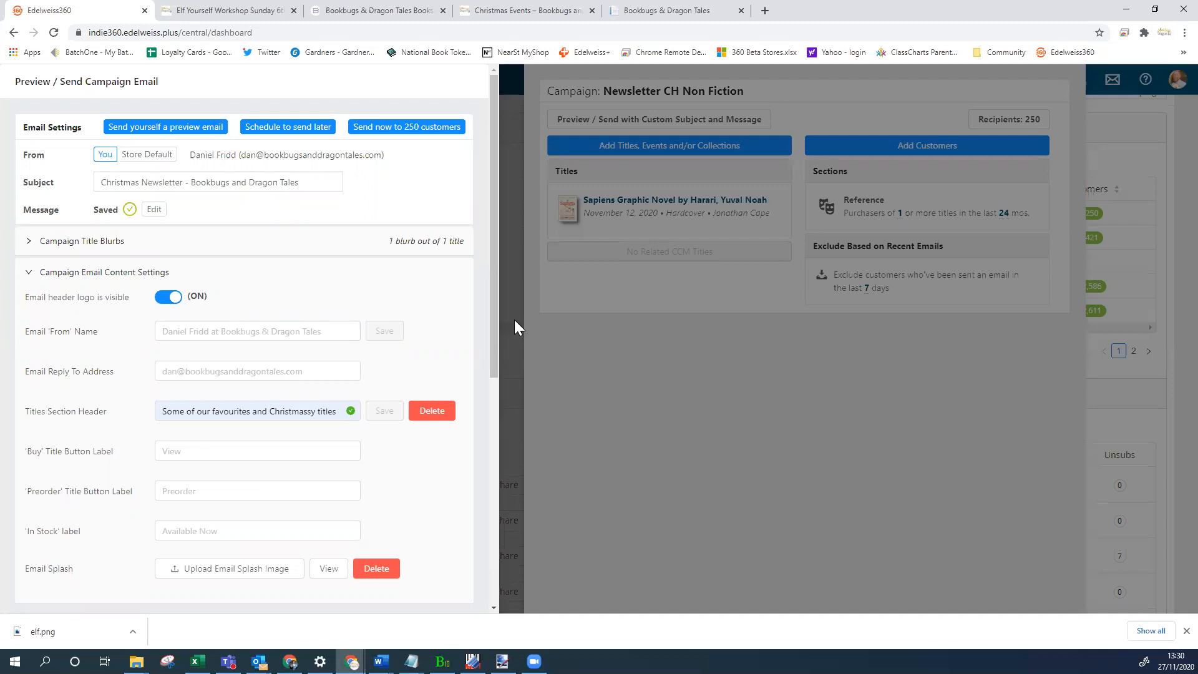
left_click(591, 358)
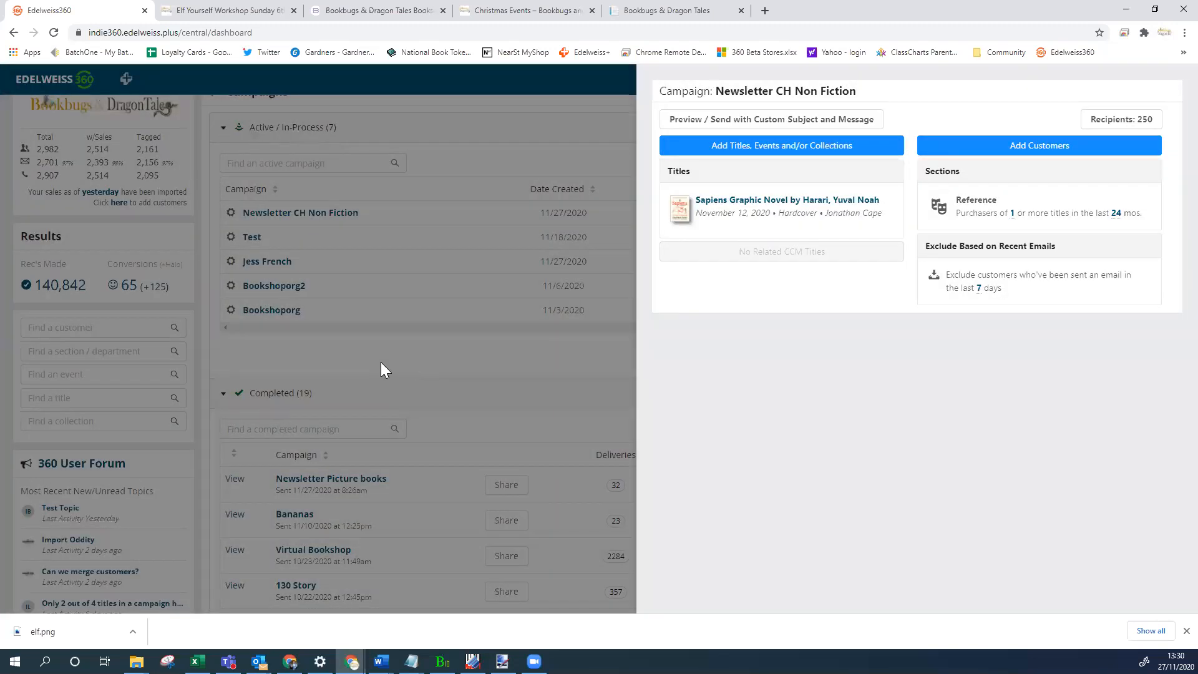
left_click(319, 360)
left_click(280, 402)
left_click(279, 403)
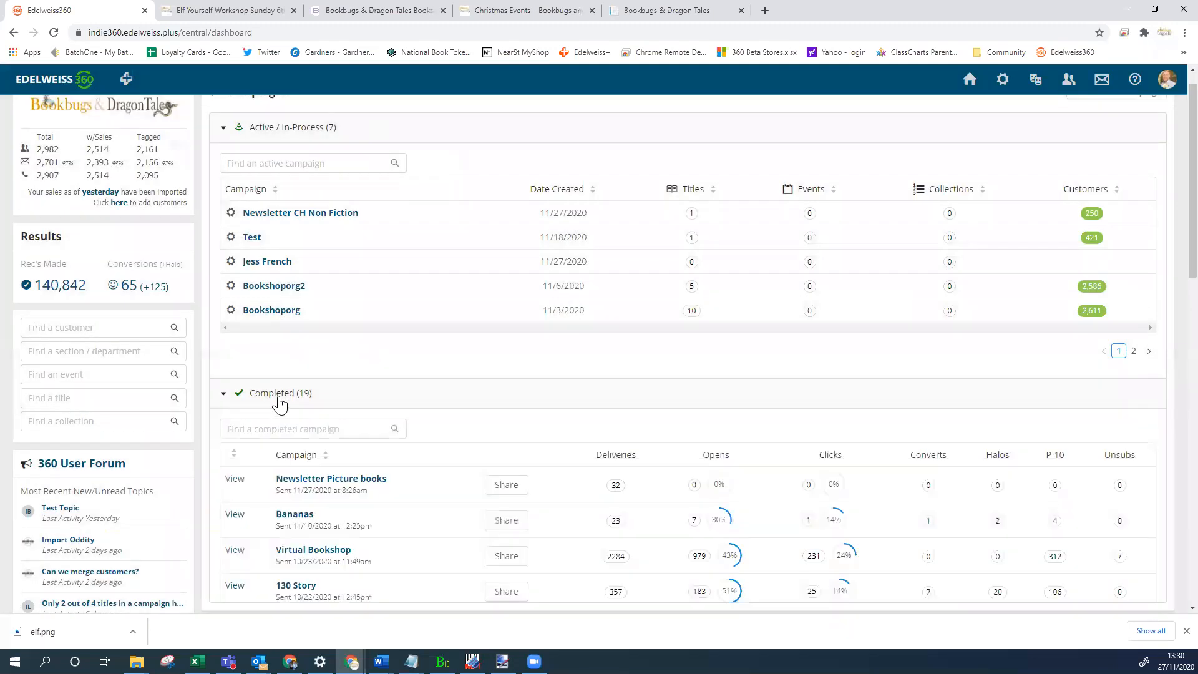
Open the completed Newsletter Picture books campaign, examine its statistics such as halo purchases and P-10, and close its details.
left_click(317, 484)
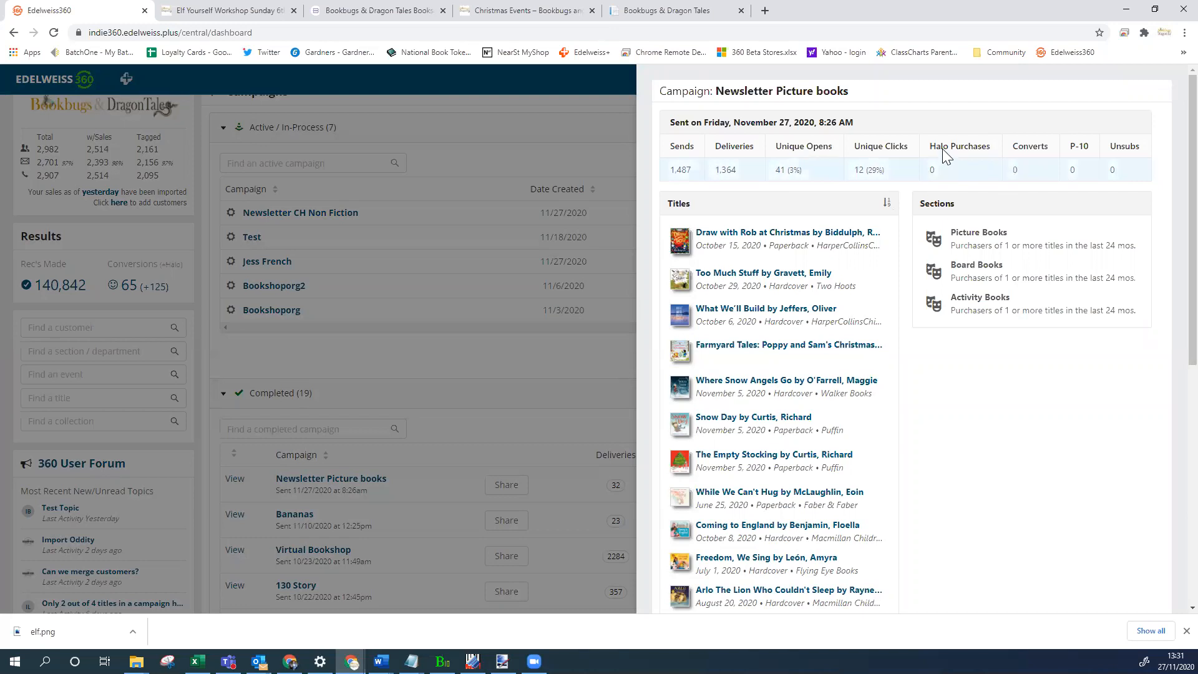
mouse_move(946, 145)
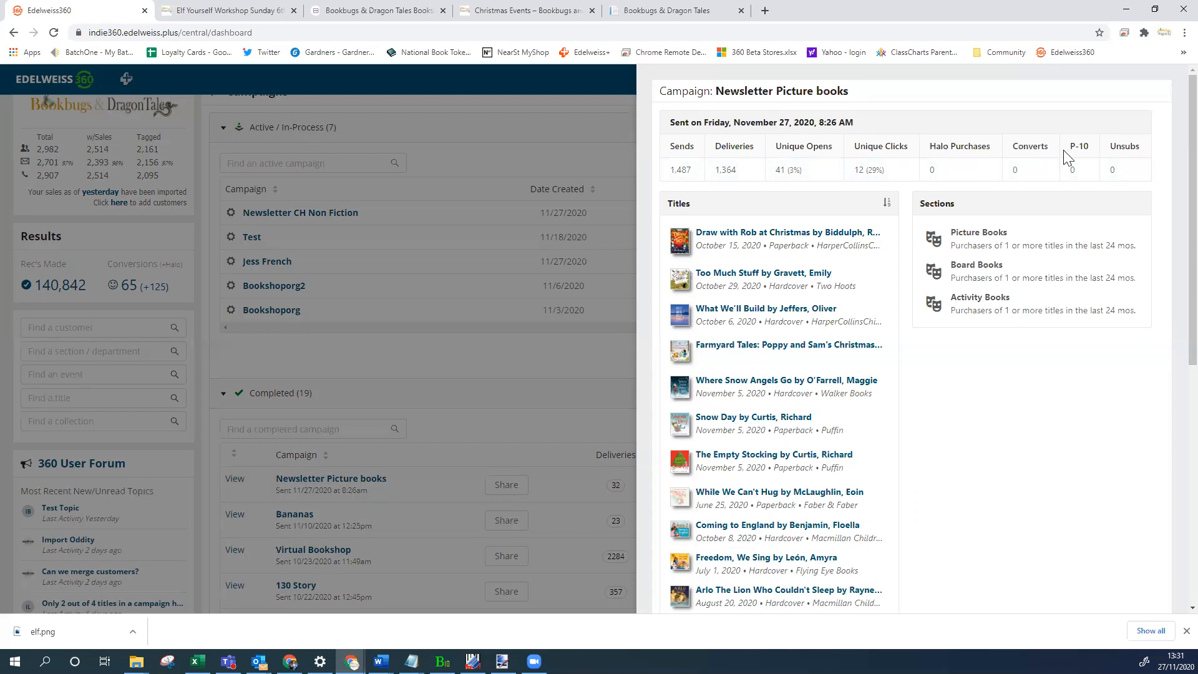
mouse_move(1074, 150)
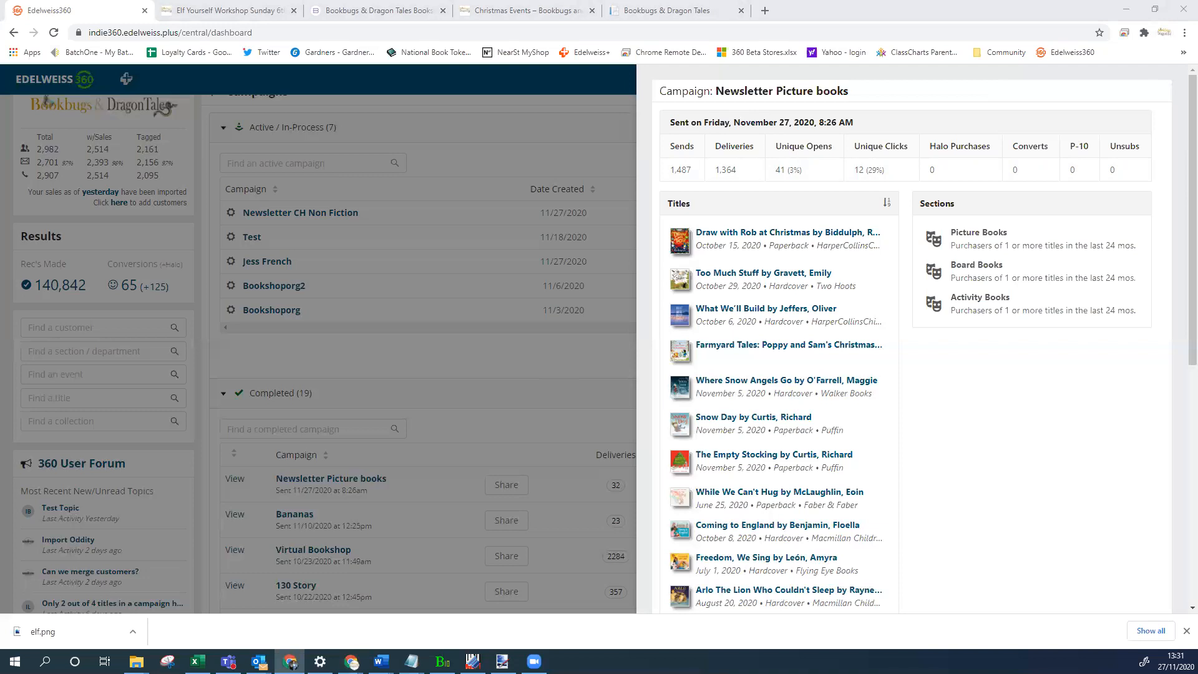
double_click(591, 142)
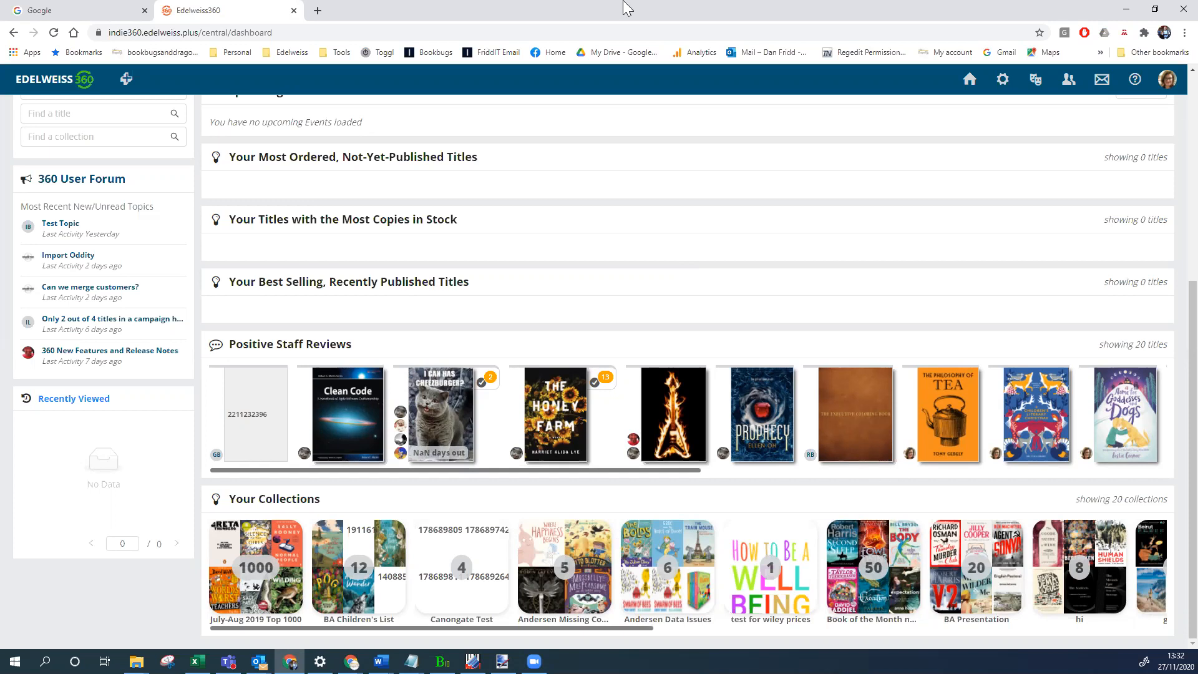
left_click(1127, 10)
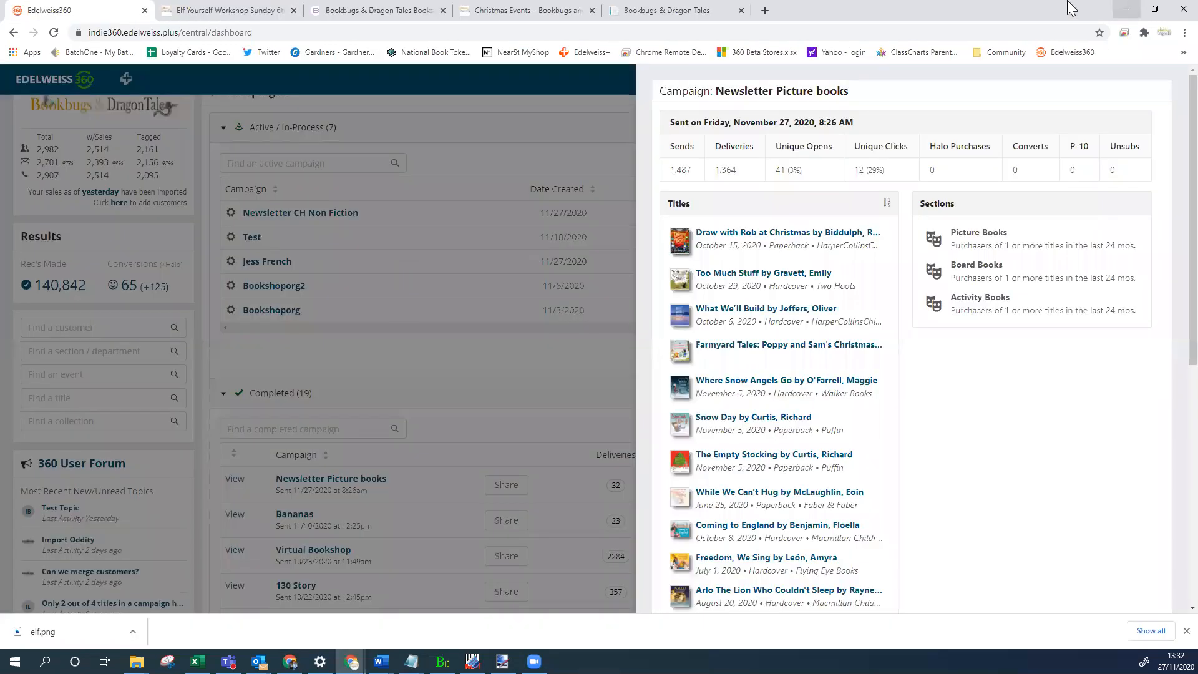
left_click(546, 159)
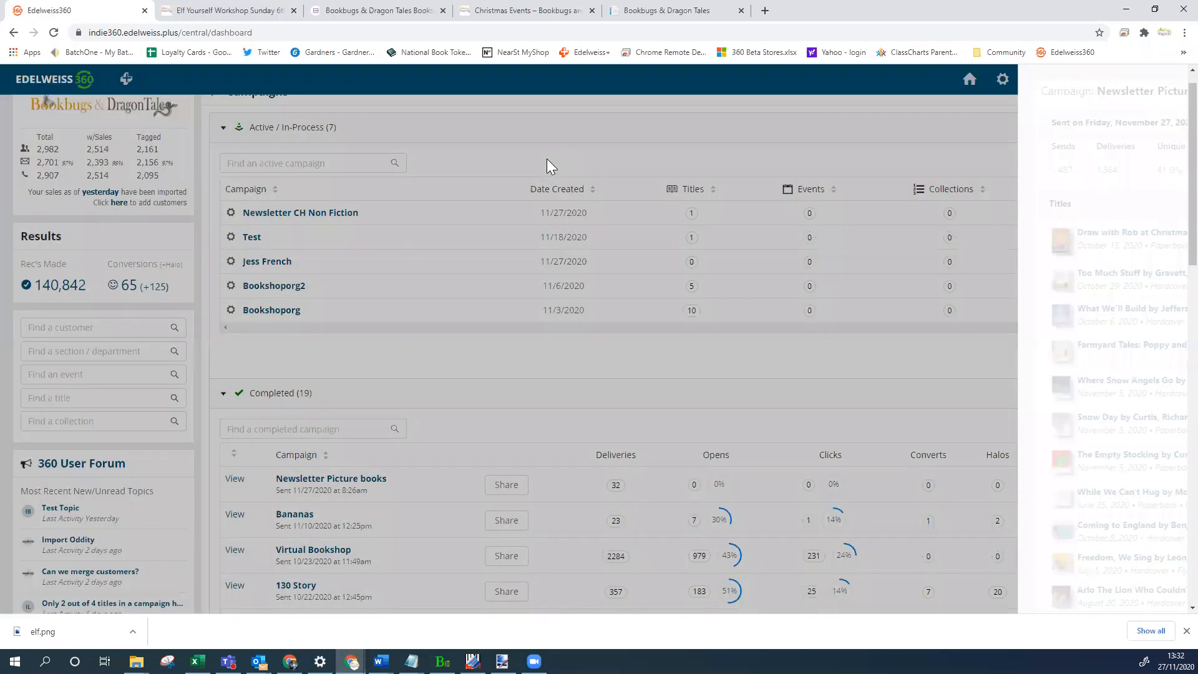
Add A Day in the Life of a Poo, a Gnu and You from the positive staff reviews to the Newsletter CH Non Fiction campaign.
scroll(716, 326, "down", 5)
scroll(716, 330, "down", 5)
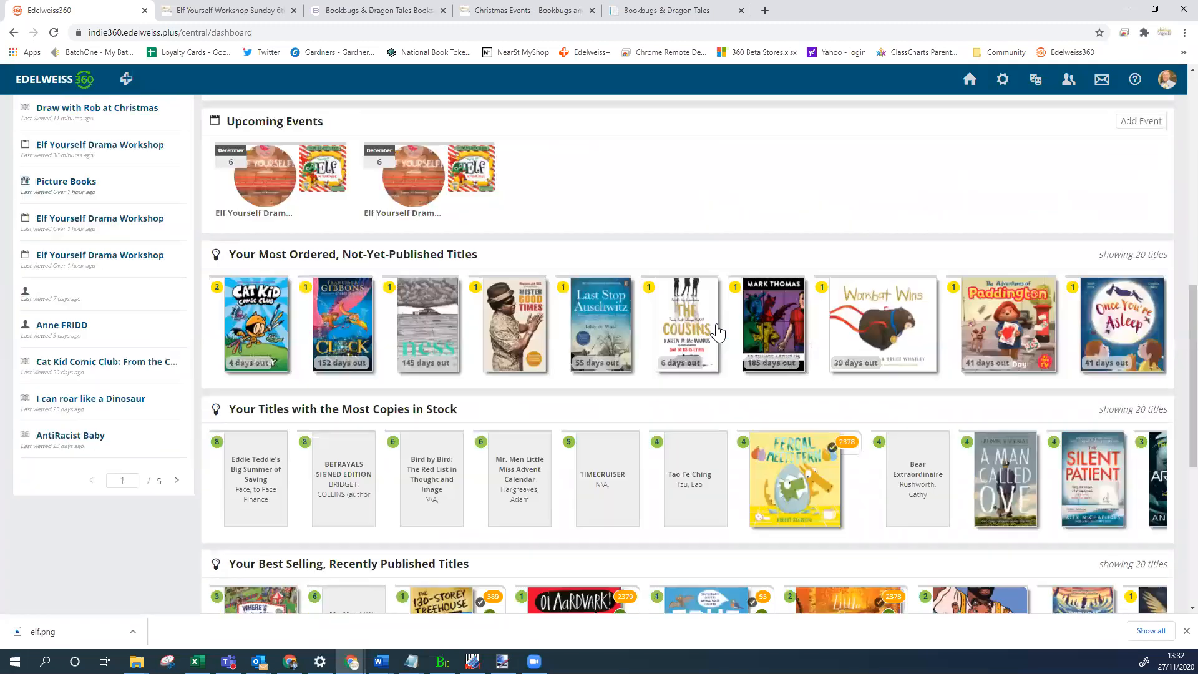
scroll(717, 332, "up", 3)
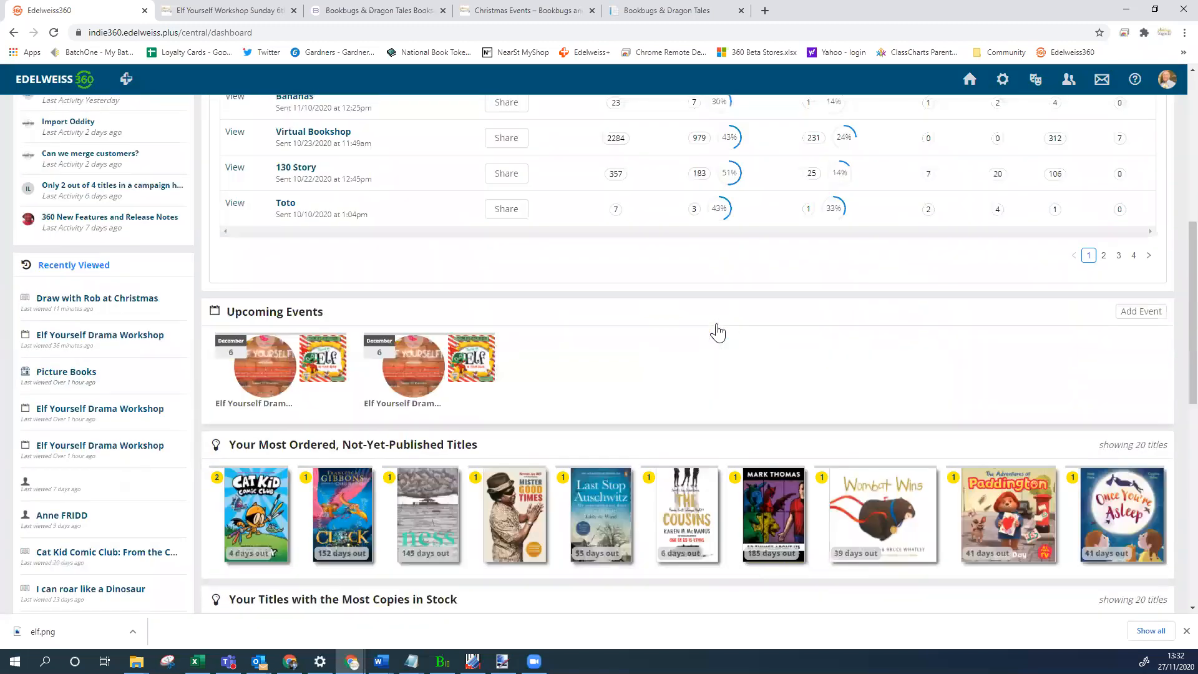
scroll(717, 333, "down", 2)
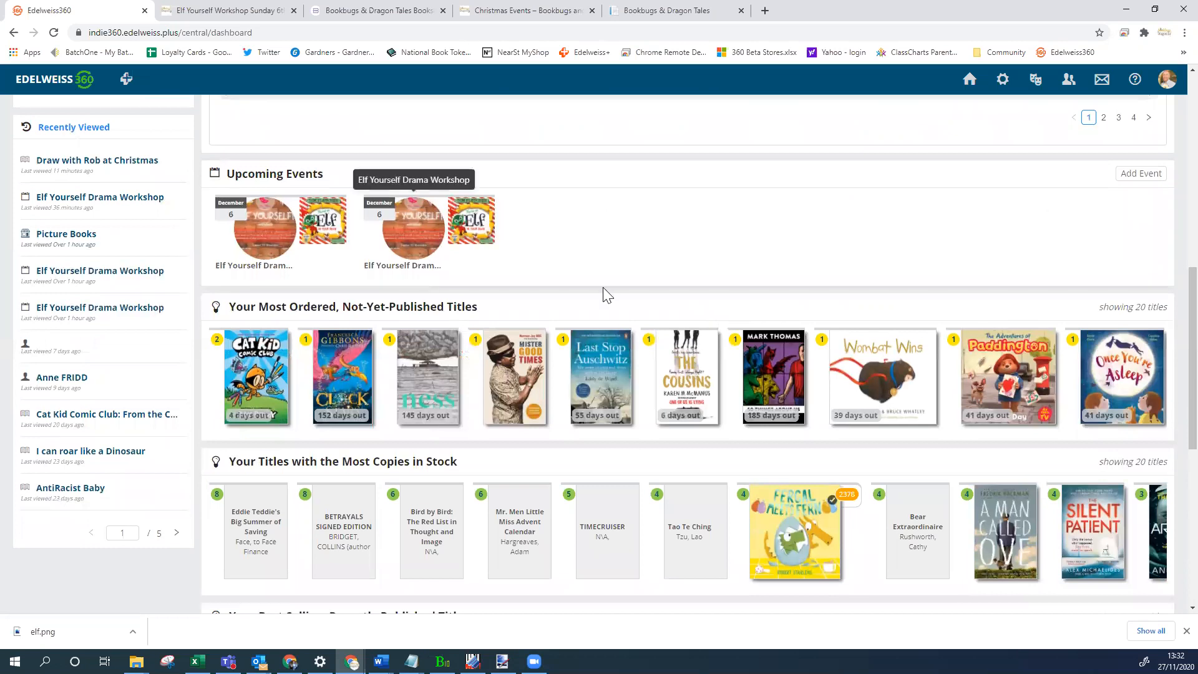
scroll(605, 293, "down", 4)
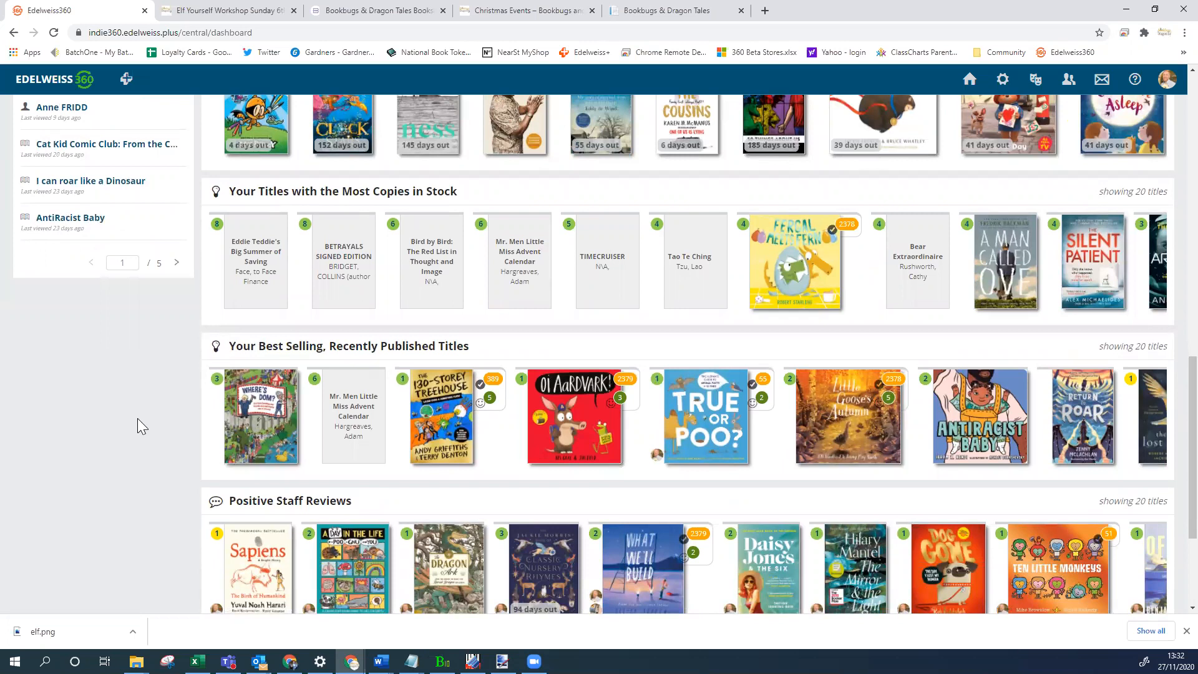
scroll(138, 418, "down", 2)
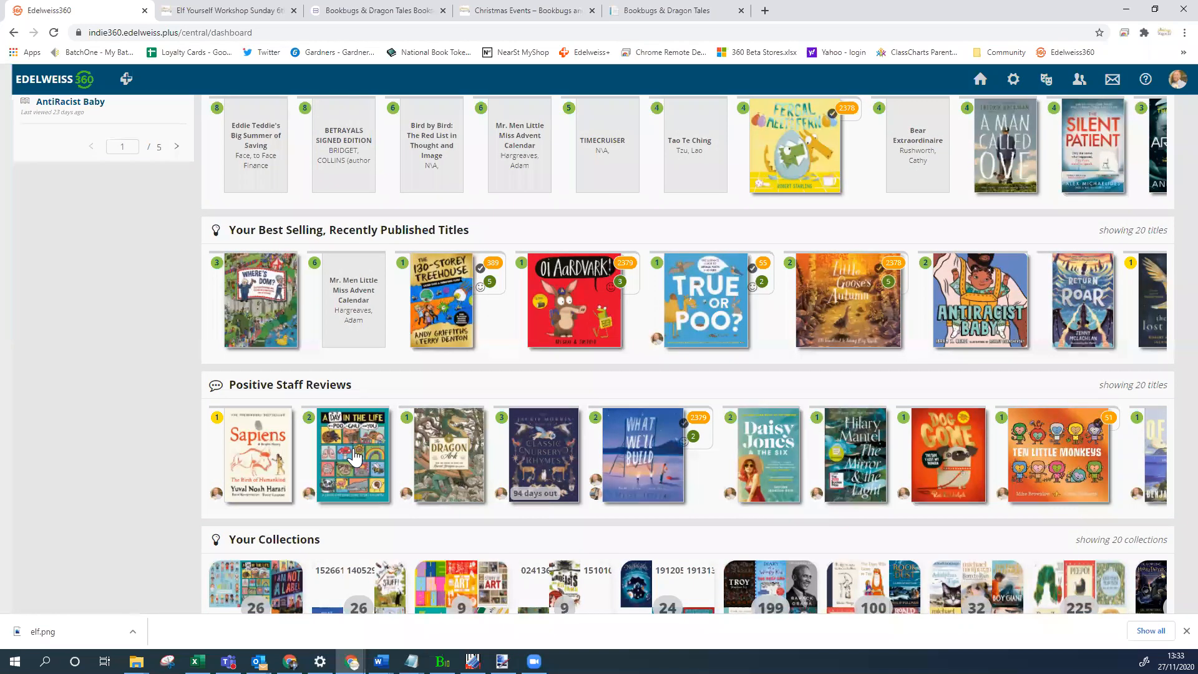
left_click(354, 458)
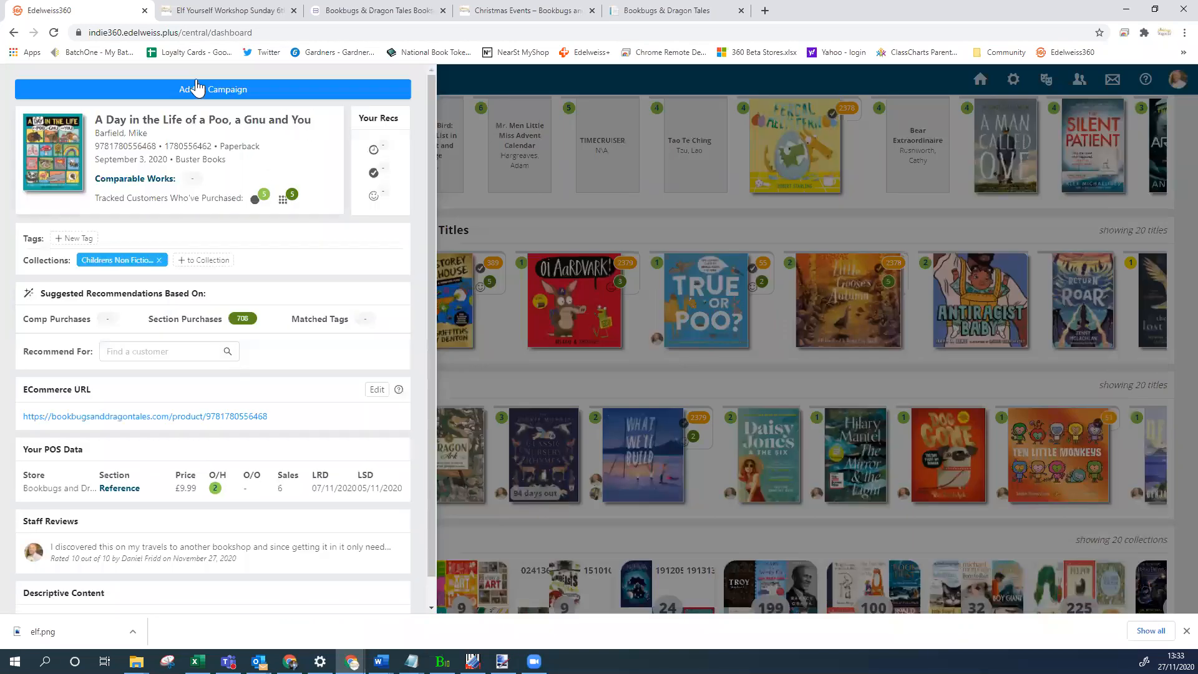
left_click(199, 91)
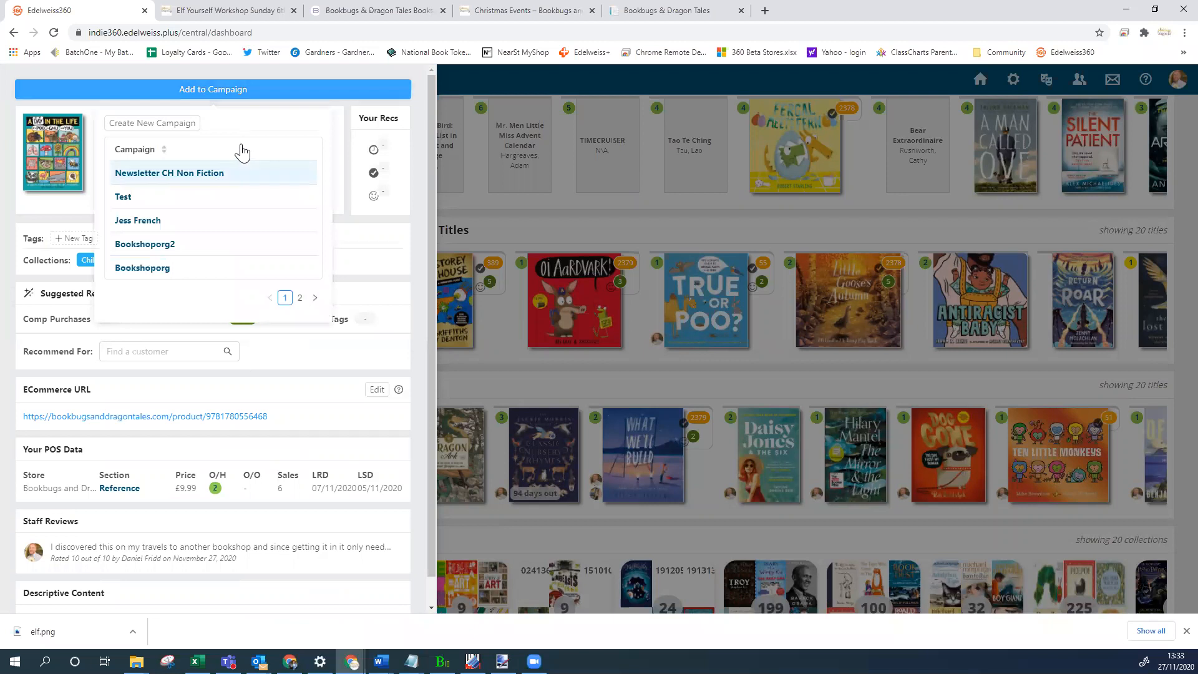
left_click(165, 177)
left_click(534, 219)
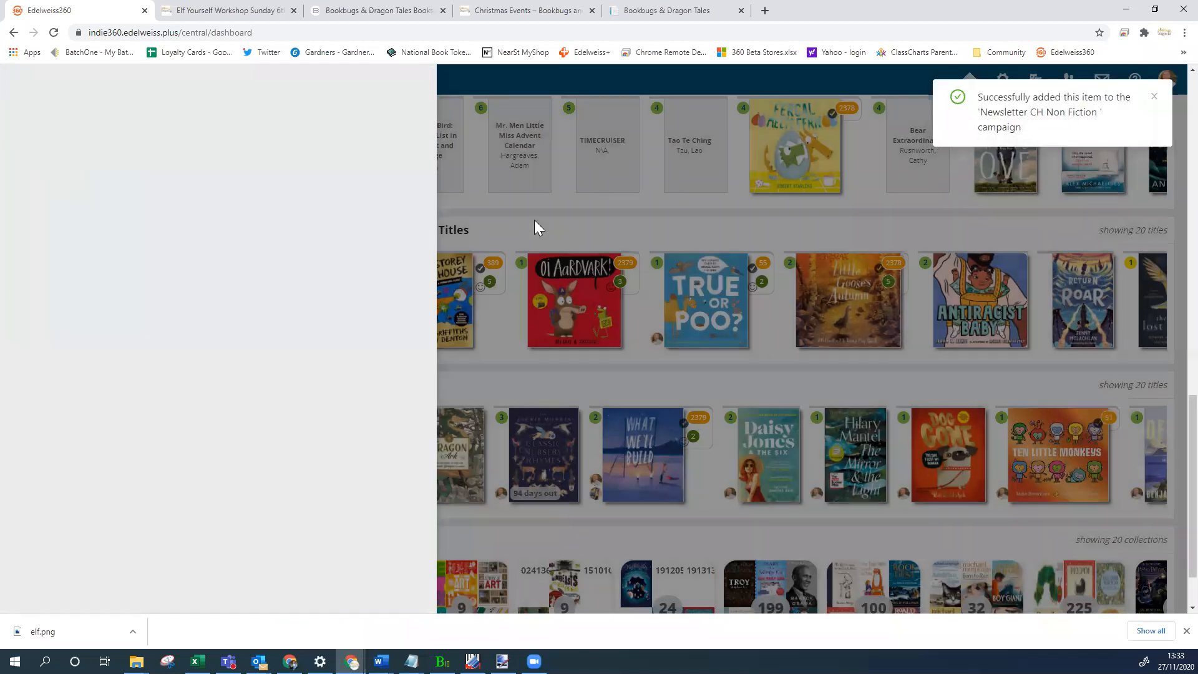
Look through the dashboard's upcoming events, most-ordered, in-stock and best-selling title lists, staff reviews and collections.
scroll(537, 362, "down", 1)
scroll(537, 362, "up", 2)
scroll(537, 365, "down", 2)
scroll(537, 371, "up", 1)
scroll(537, 371, "up", 1)
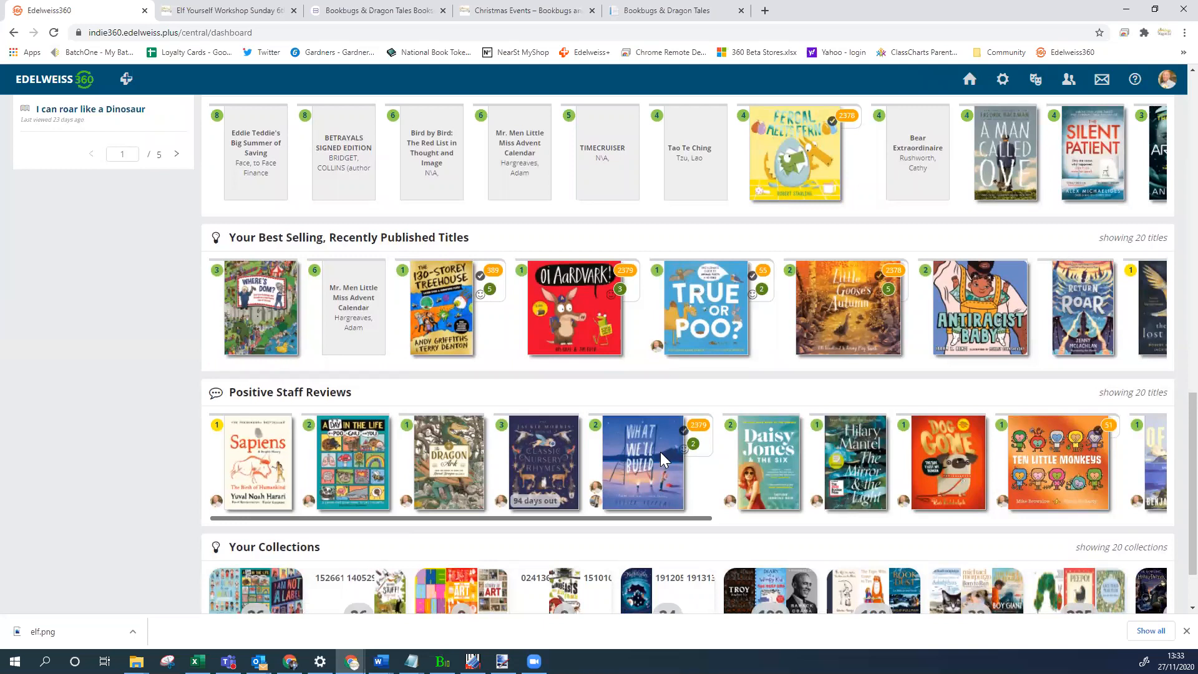
scroll(597, 396, "up", 2)
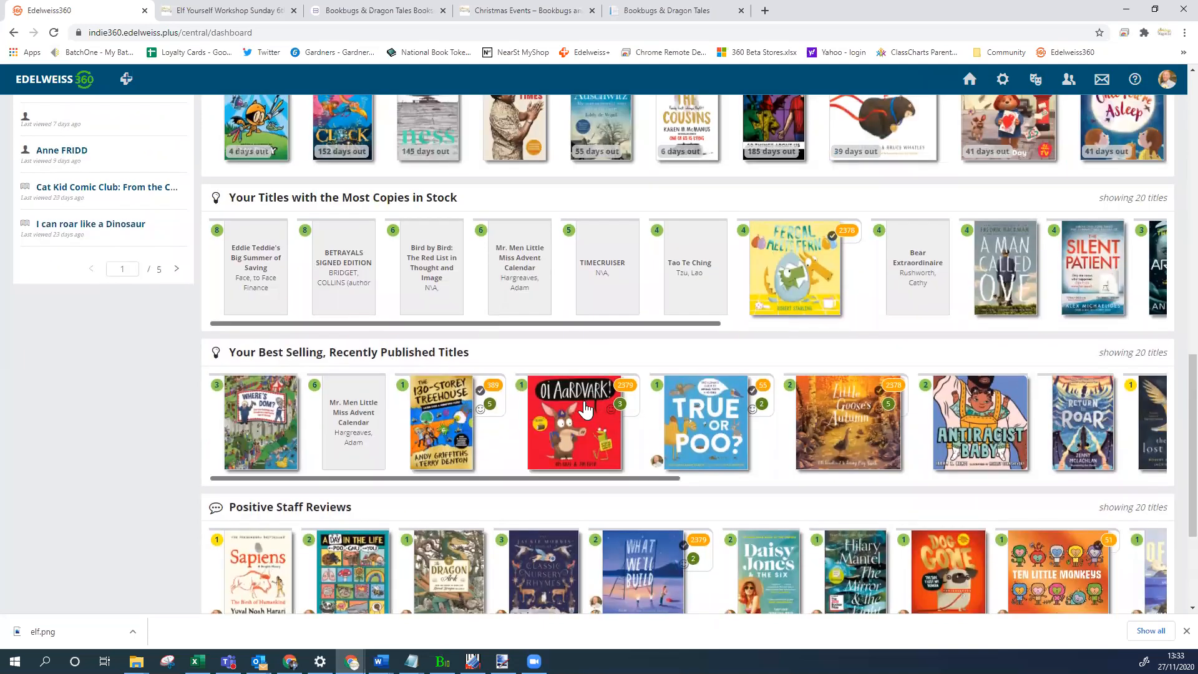
scroll(542, 348, "up", 4)
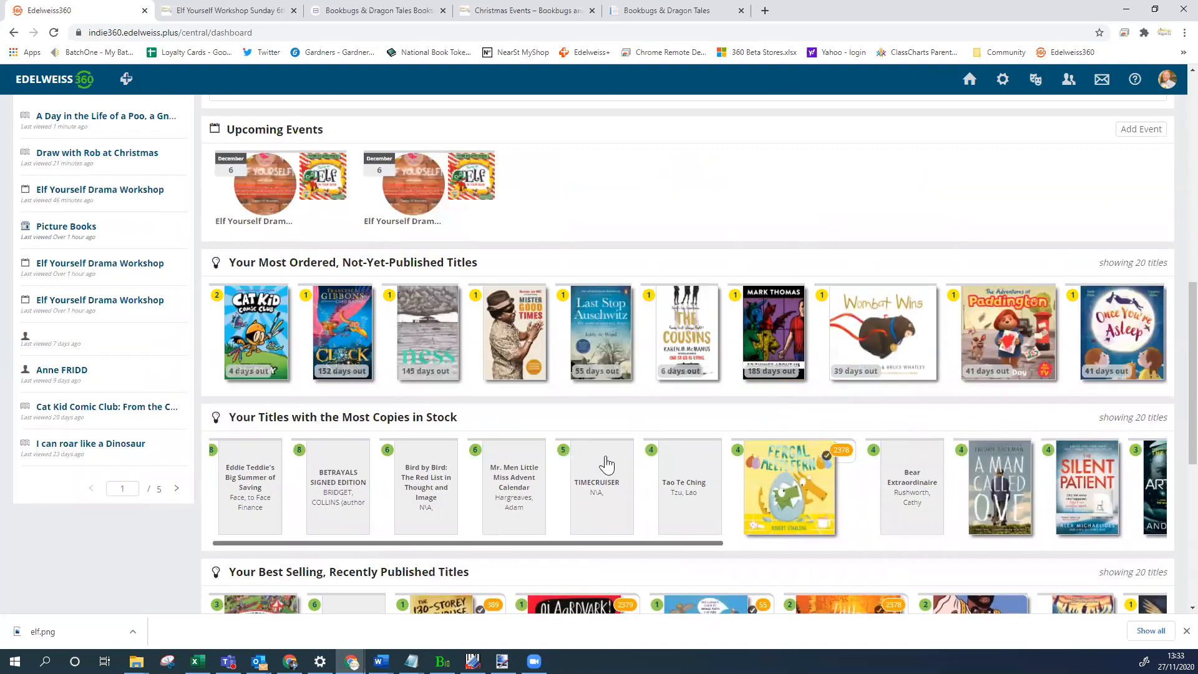
scroll(502, 432, "down", 6)
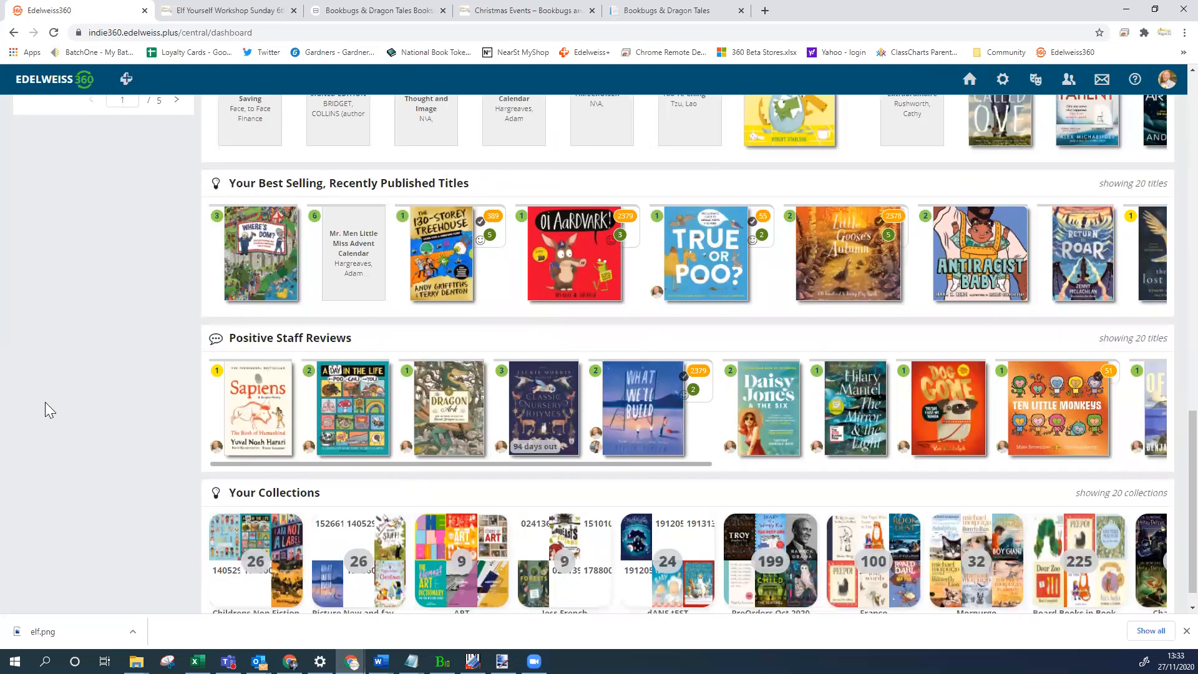